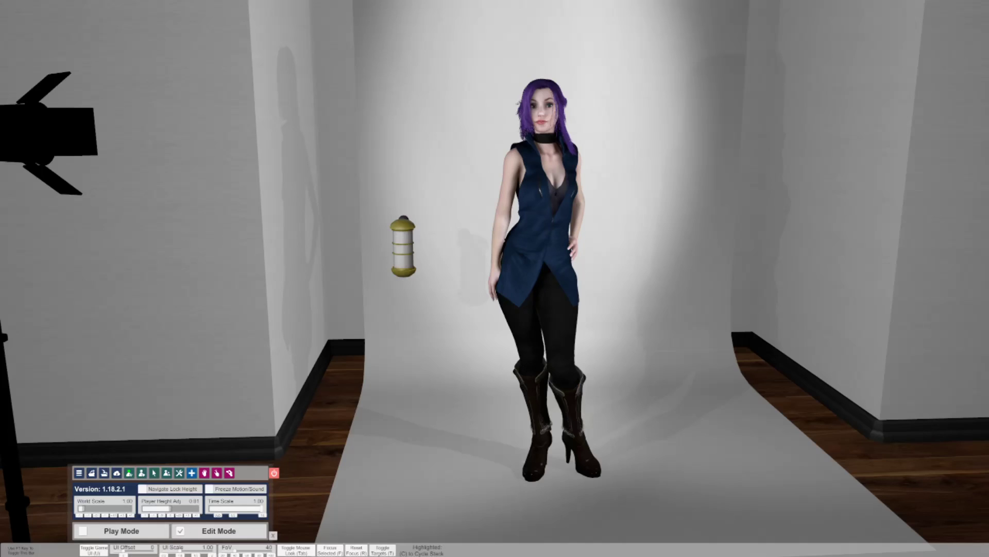
Step: Load the VamTimeline AtomAnimation script from the VamTimeline folder into the person atom's empty plugin slot
middle_drag(721, 407, 643, 416)
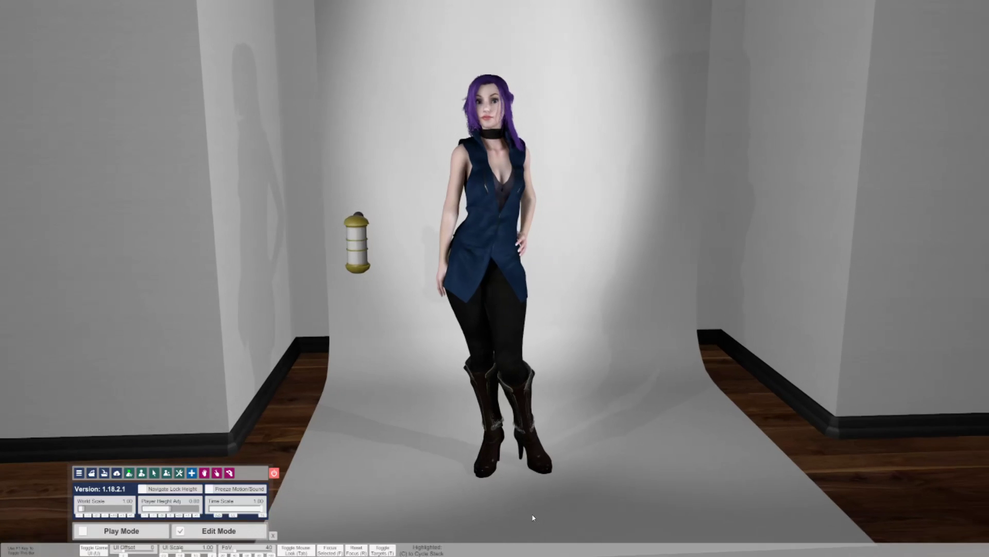
click(168, 475)
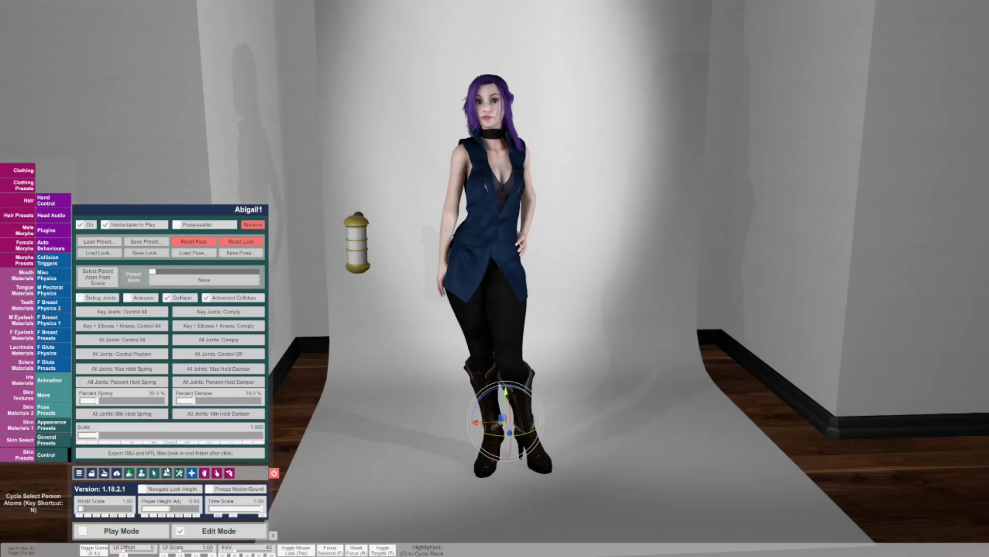
click(49, 231)
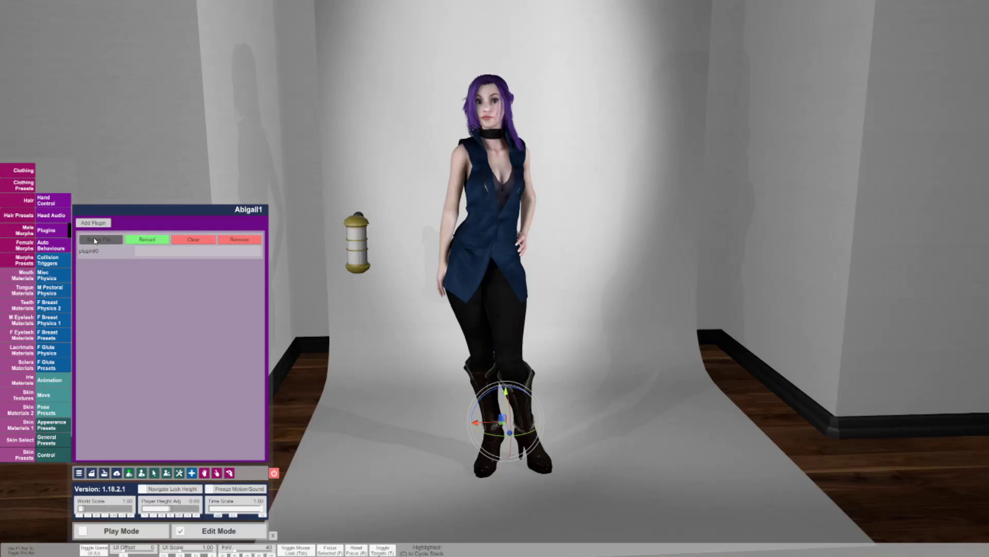
click(94, 237)
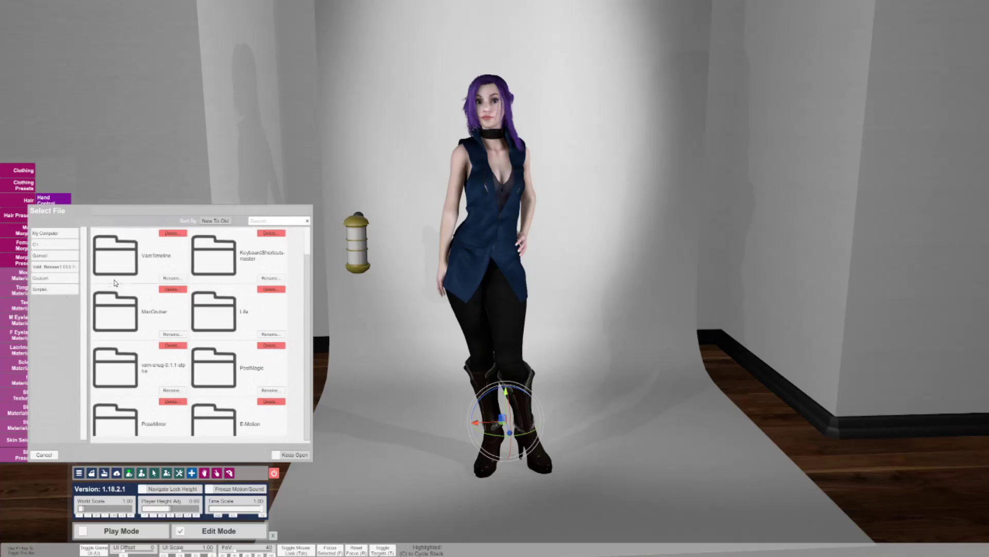
click(121, 263)
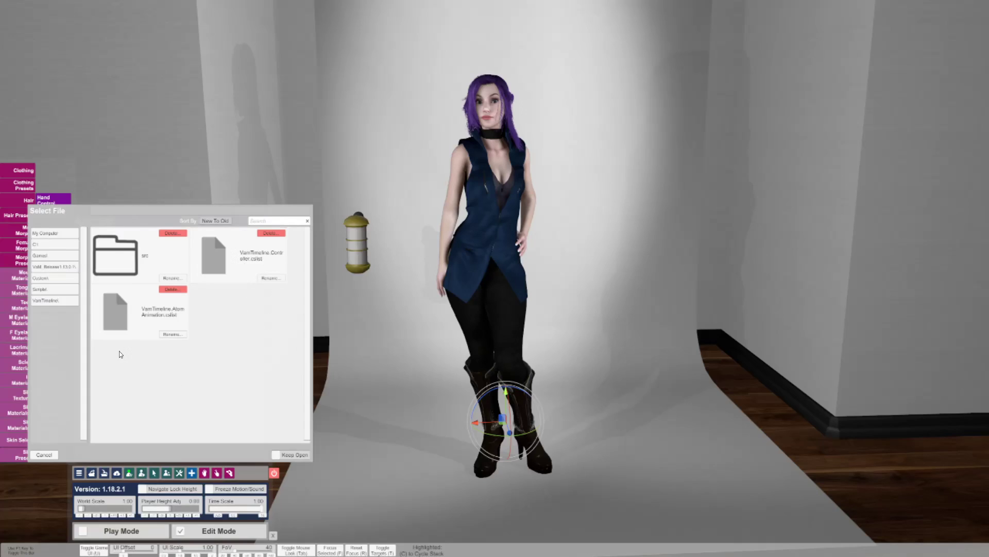
click(137, 311)
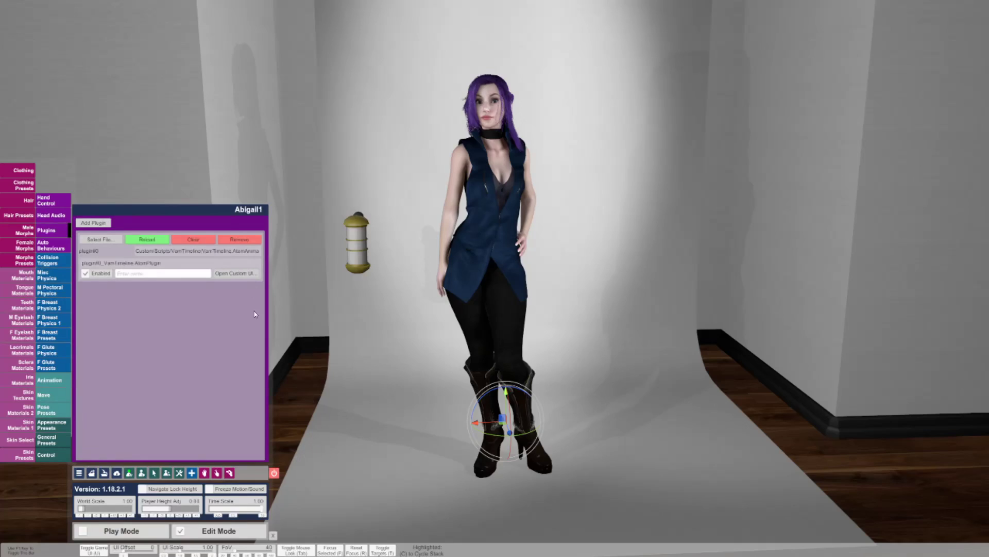
Step: Open the VamTimeline plugin's custom interface and show the Animation Settings for the existing animation
click(251, 275)
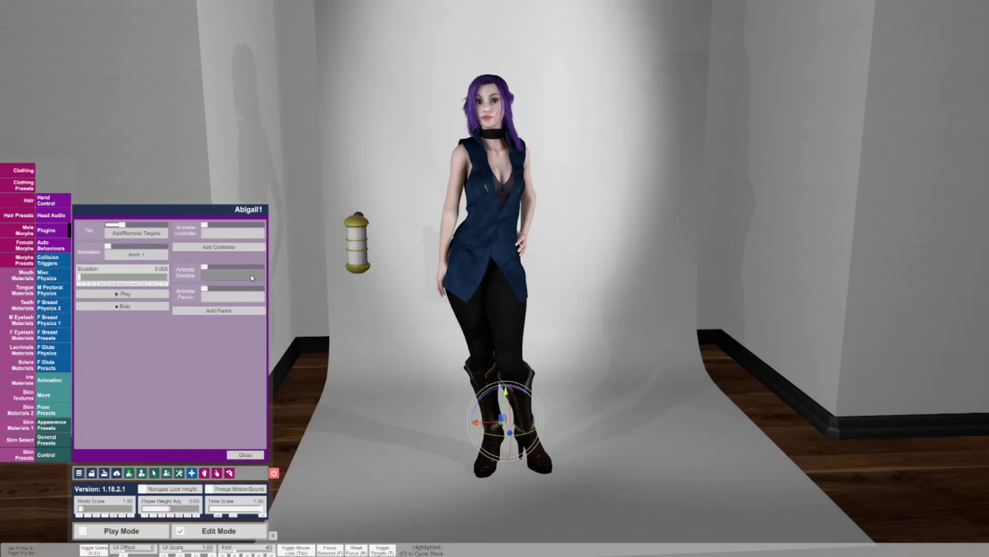
click(108, 225)
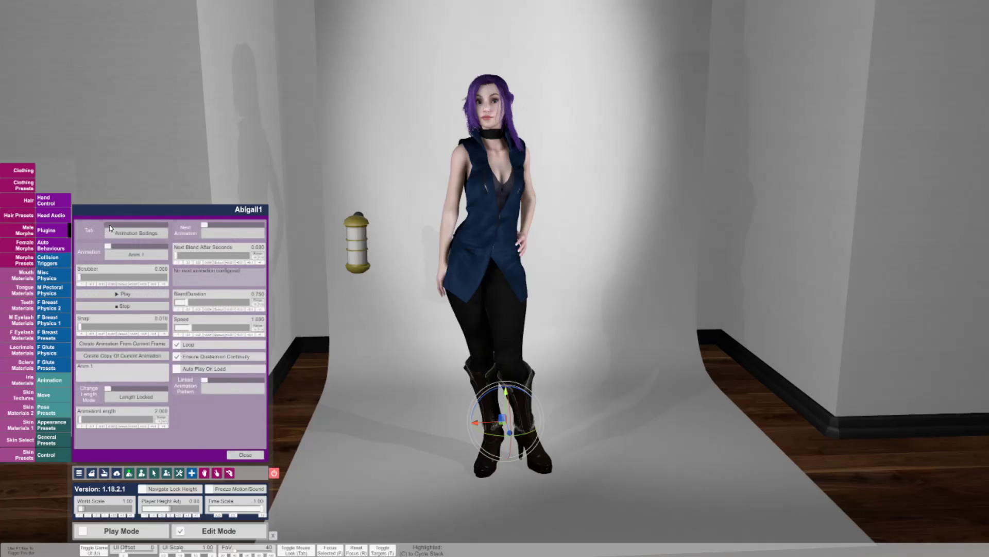
mouse_move(116, 225)
mouse_down()
mouse_move(128, 224)
mouse_move(104, 224)
mouse_up()
click(135, 255)
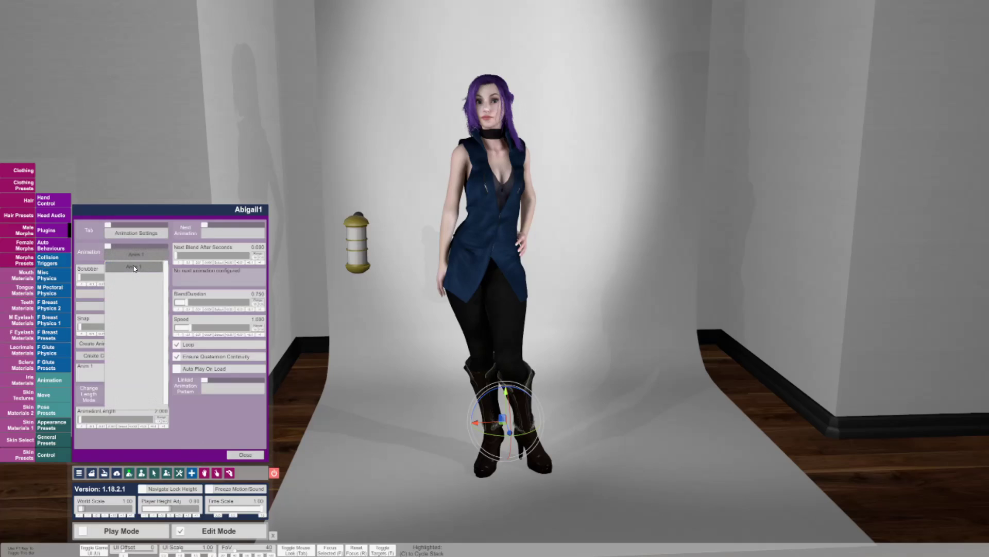
click(140, 265)
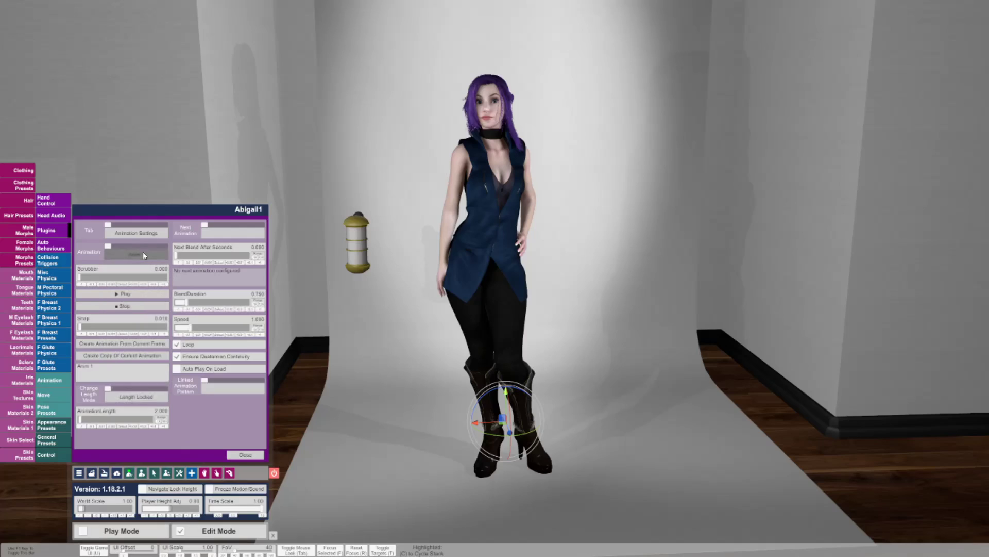
Step: Rename the animation to First and extend its length to 4 seconds using the Crop/Extend End mode
click(123, 344)
click(100, 369)
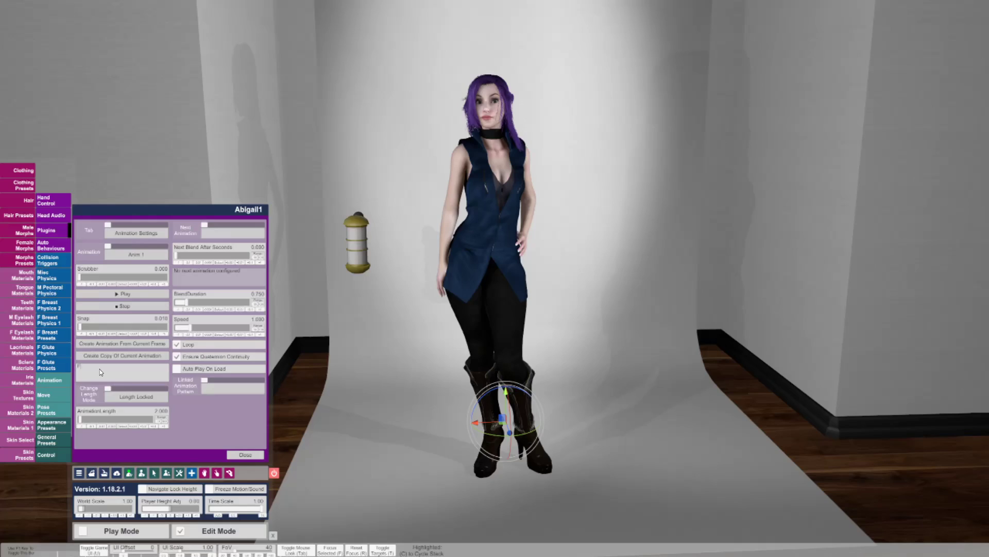
key(Return)
click(132, 398)
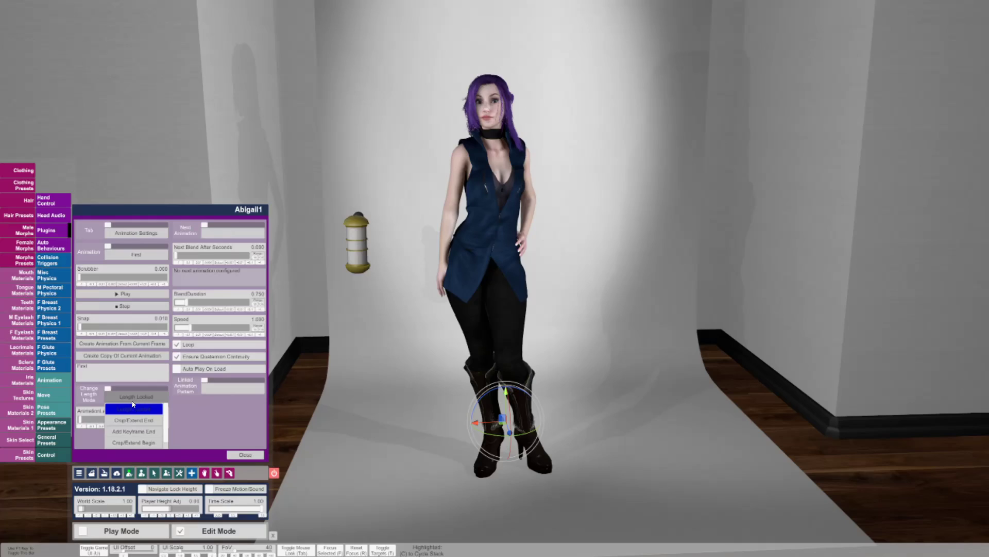
click(147, 422)
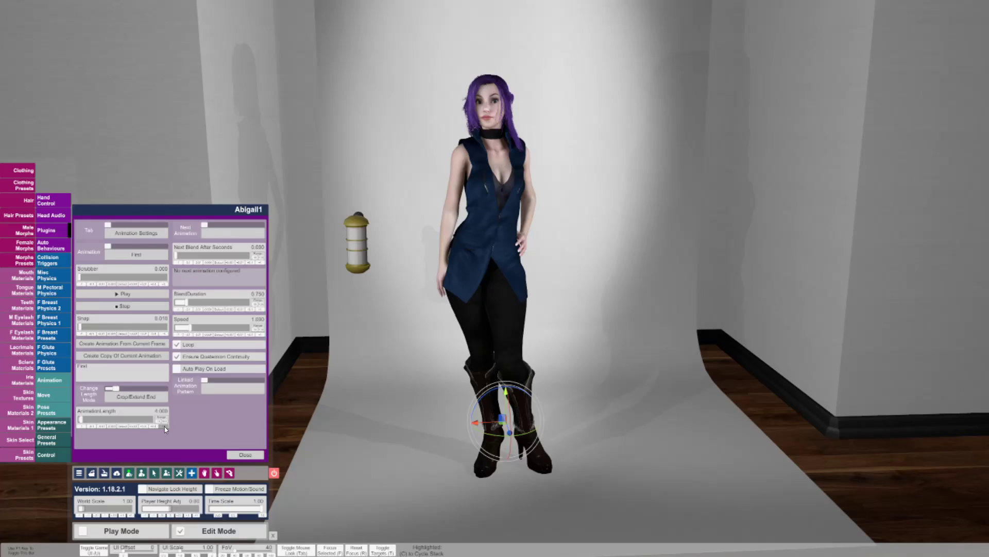
click(228, 234)
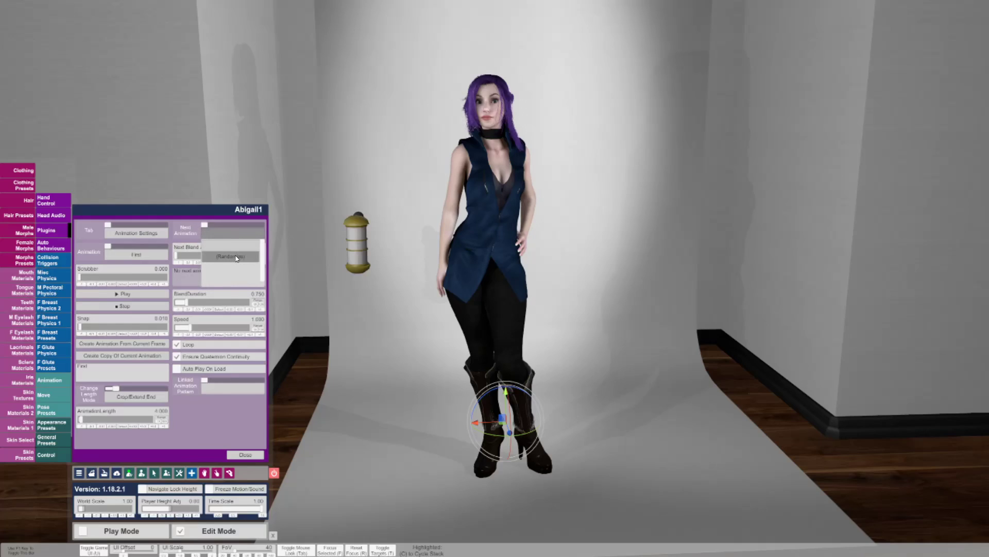
click(232, 233)
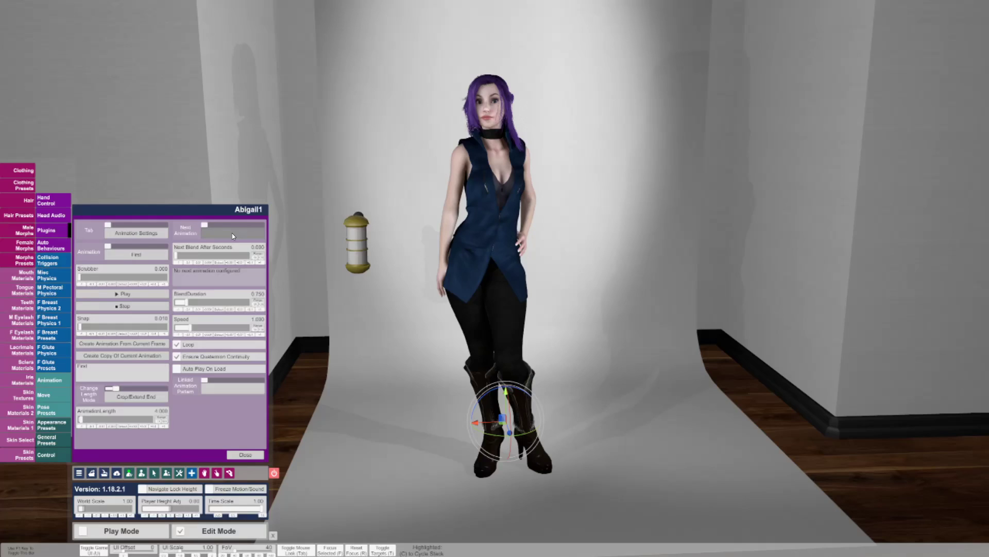
click(176, 344)
click(177, 344)
click(177, 357)
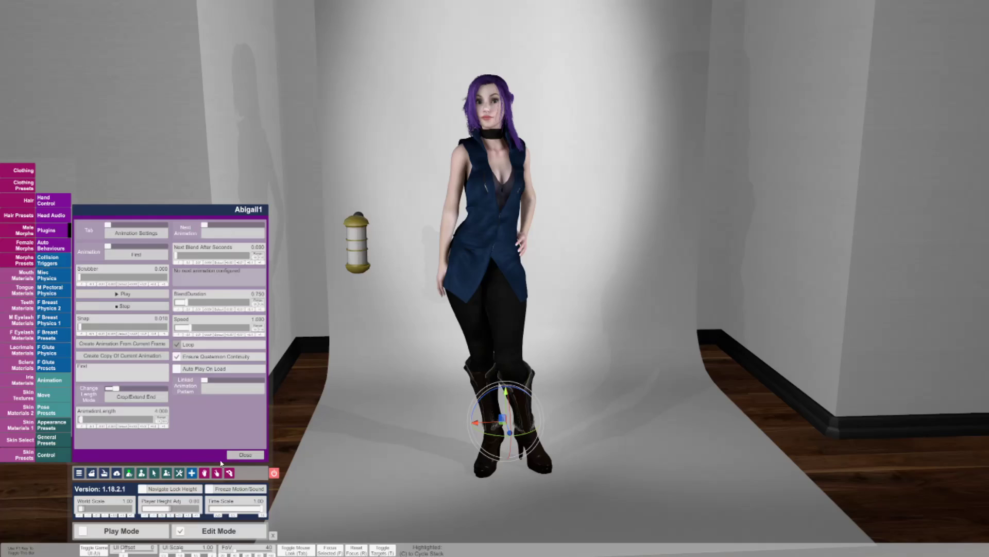
Step: Show the control targets in the scene and add headControl as an animated controller of the First animation
click(121, 236)
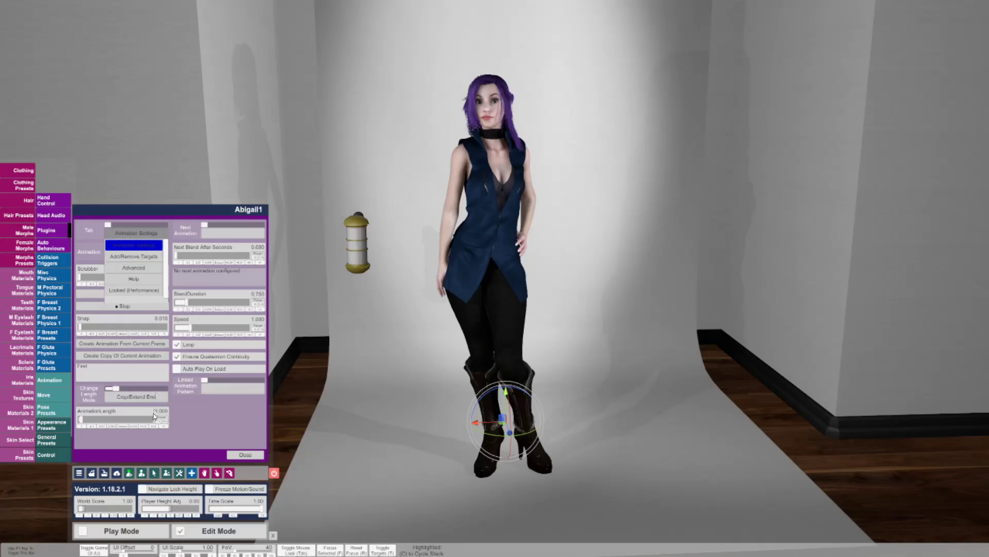
click(137, 257)
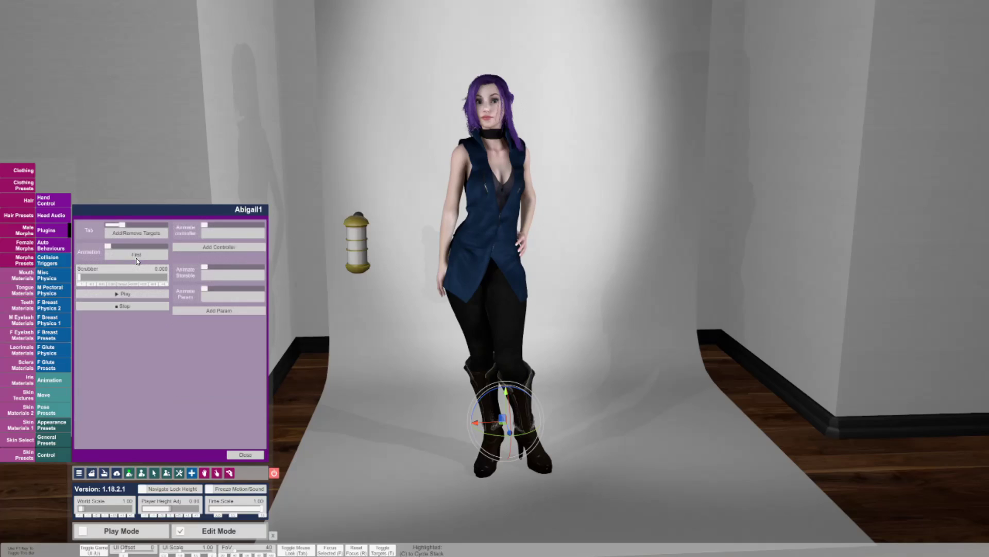
key(t)
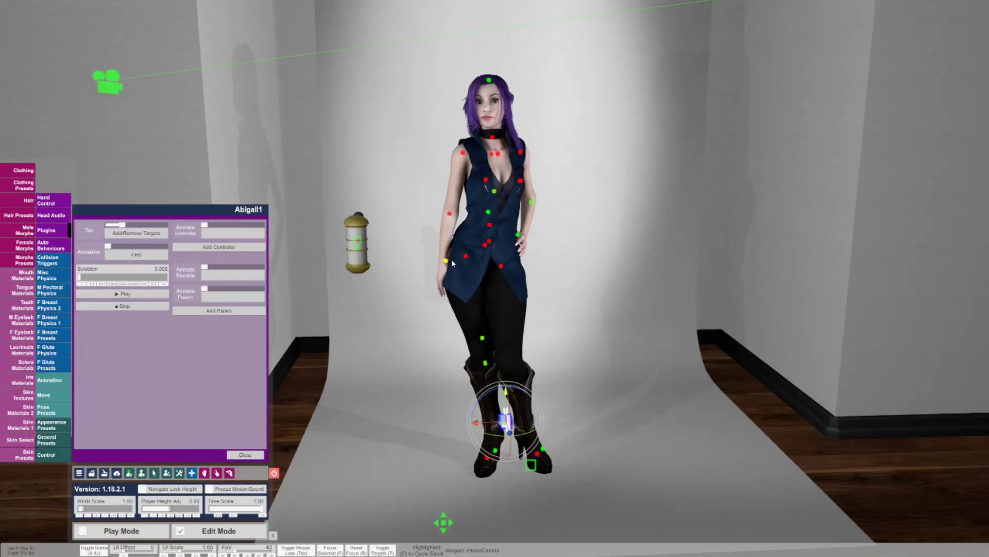
click(218, 236)
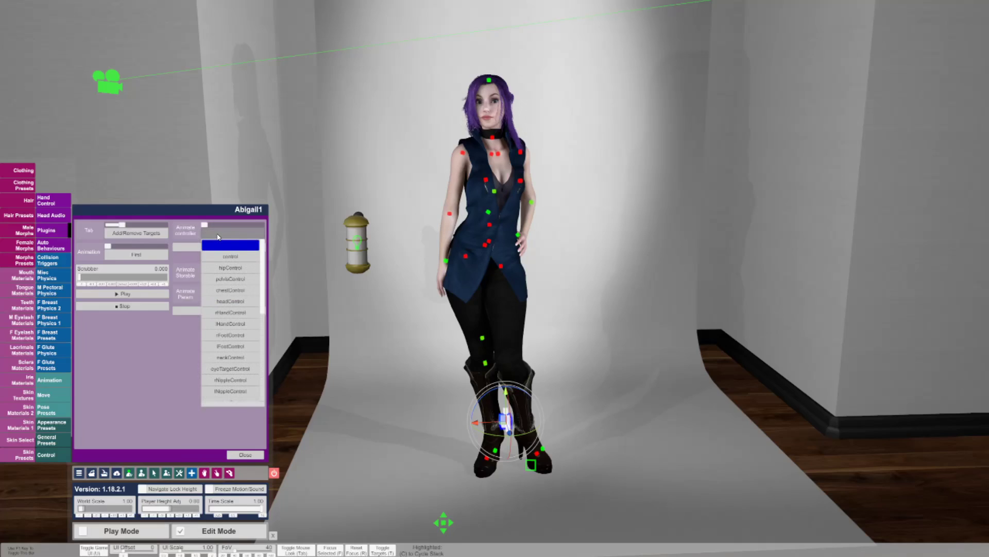
click(226, 301)
click(216, 246)
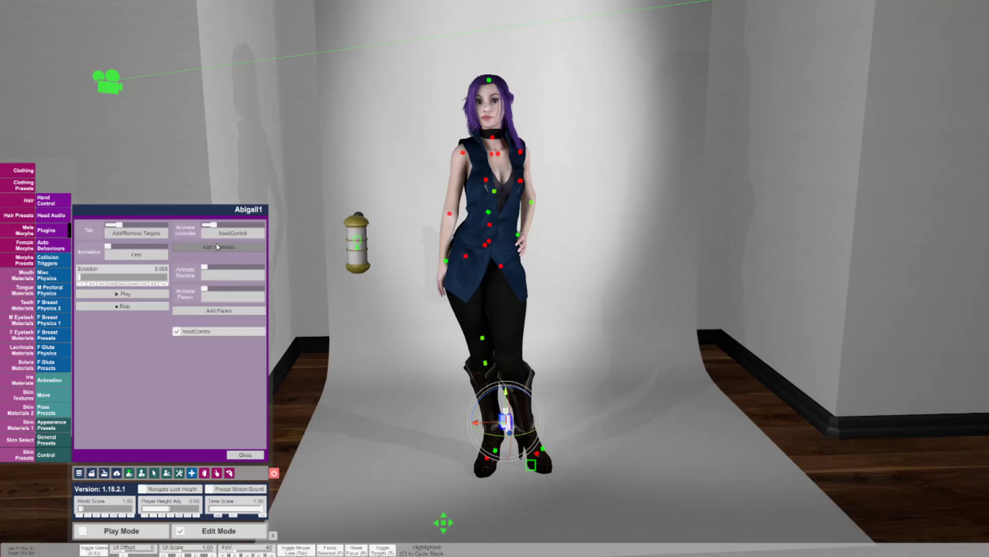
Step: Add rHandControl and chestControl as further animated controllers
click(233, 234)
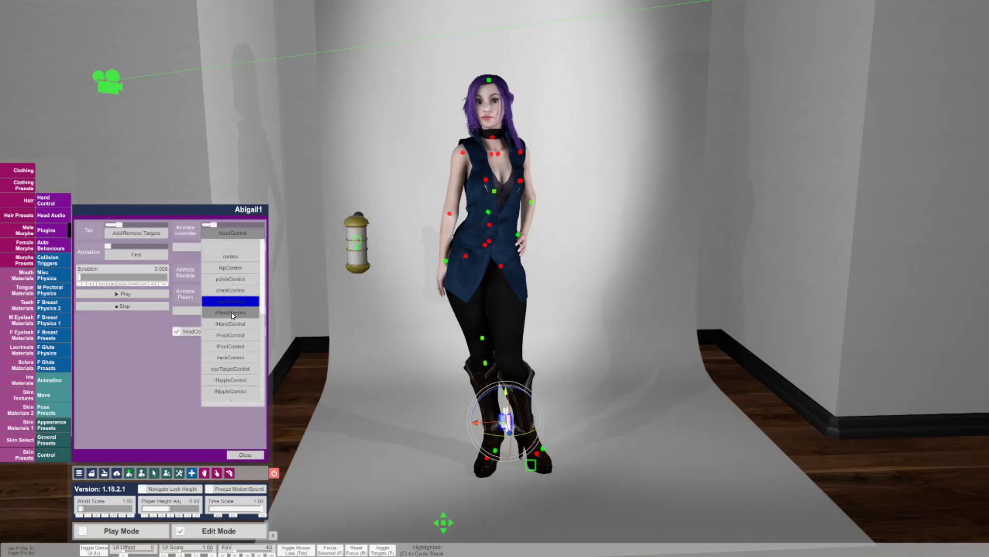
click(231, 313)
click(221, 246)
click(233, 232)
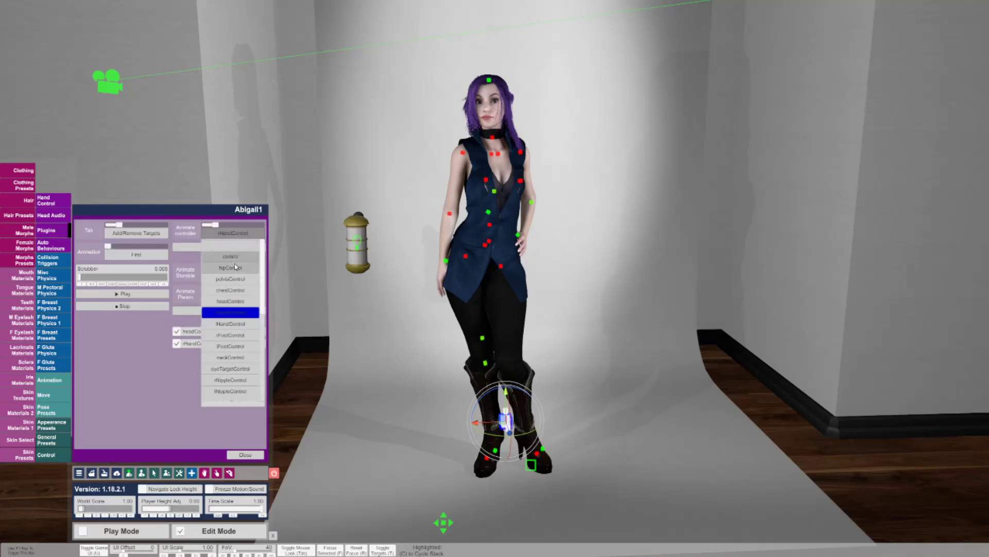
click(236, 290)
click(225, 247)
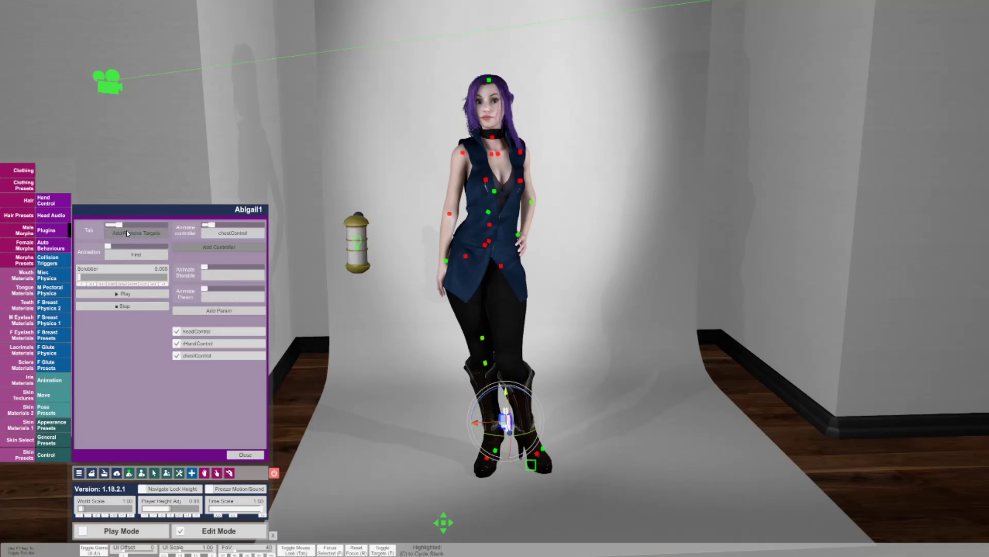
Step: Switch to the Controllers keyframe settings and move the scrubber to 1.000 second
click(133, 255)
click(132, 257)
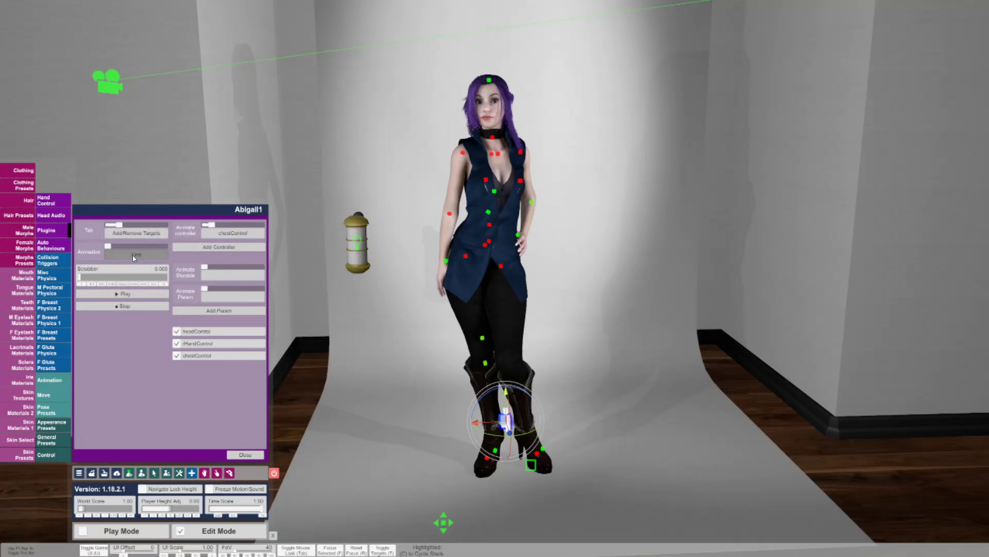
click(126, 227)
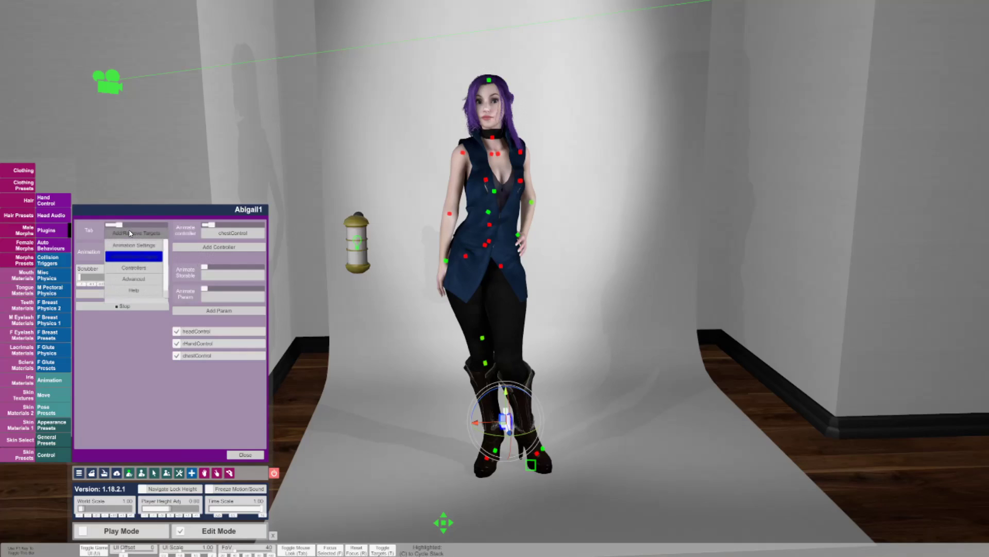
click(140, 268)
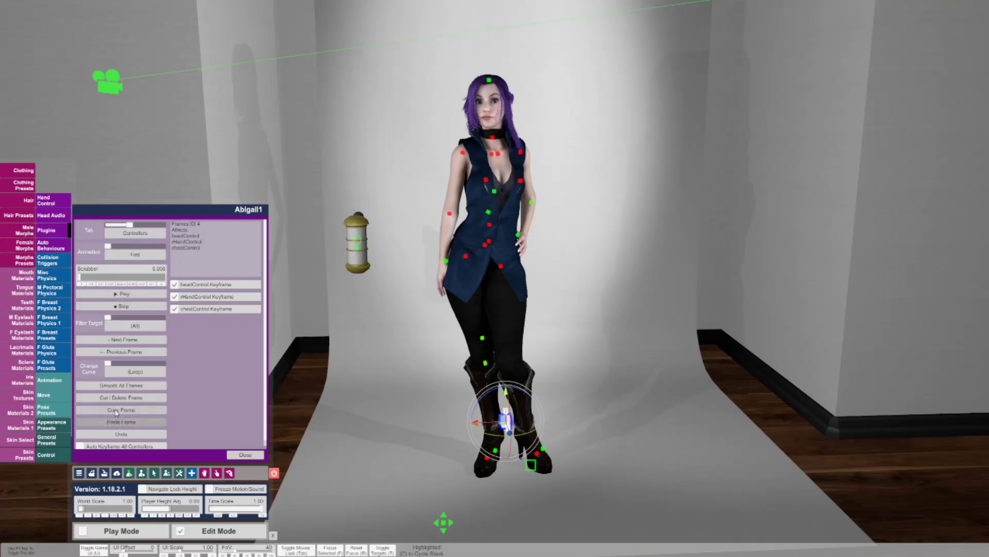
click(161, 285)
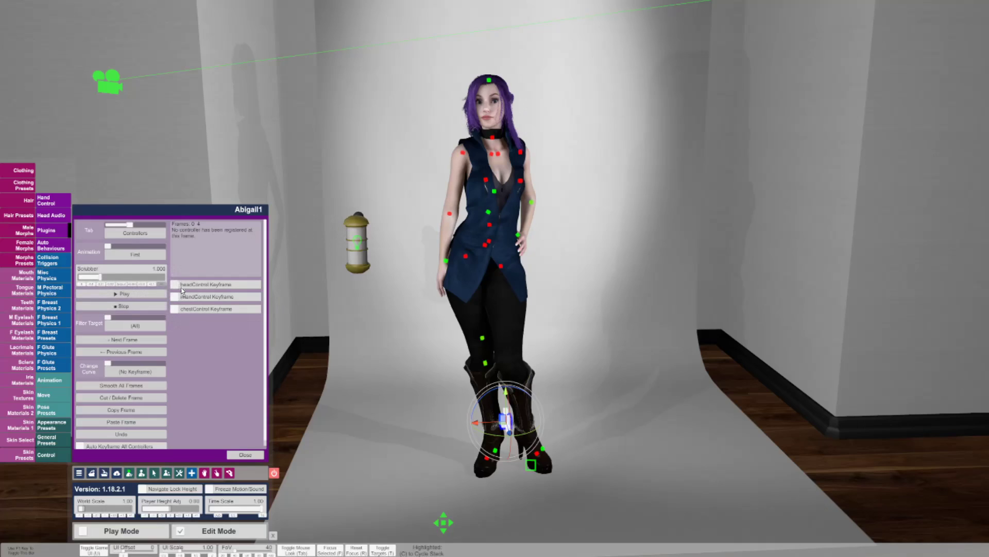
Step: Pose the 1-second keyframe: raise and rotate the right hand out to the character's side and tilt the head slightly back
click(446, 262)
drag(446, 281, 390, 227)
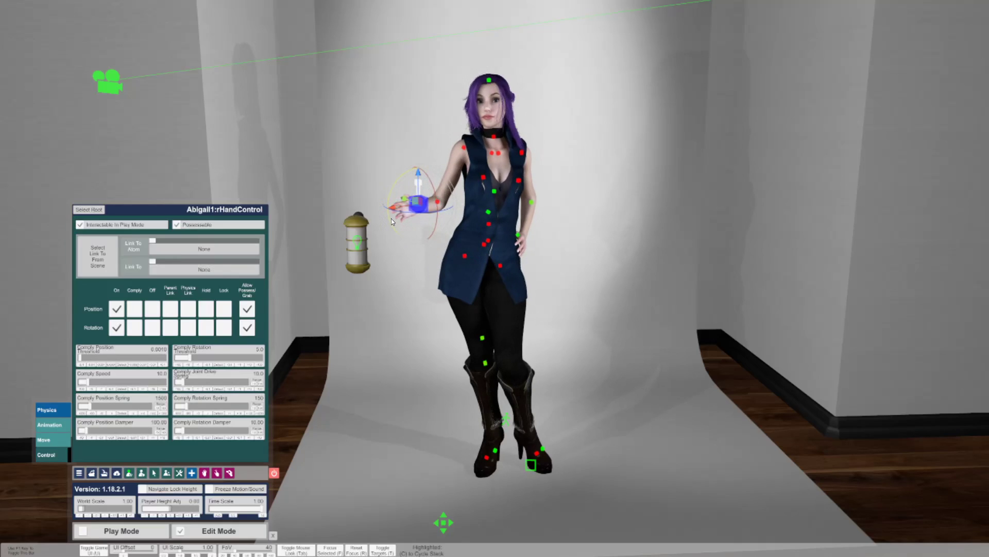
drag(399, 184, 436, 208)
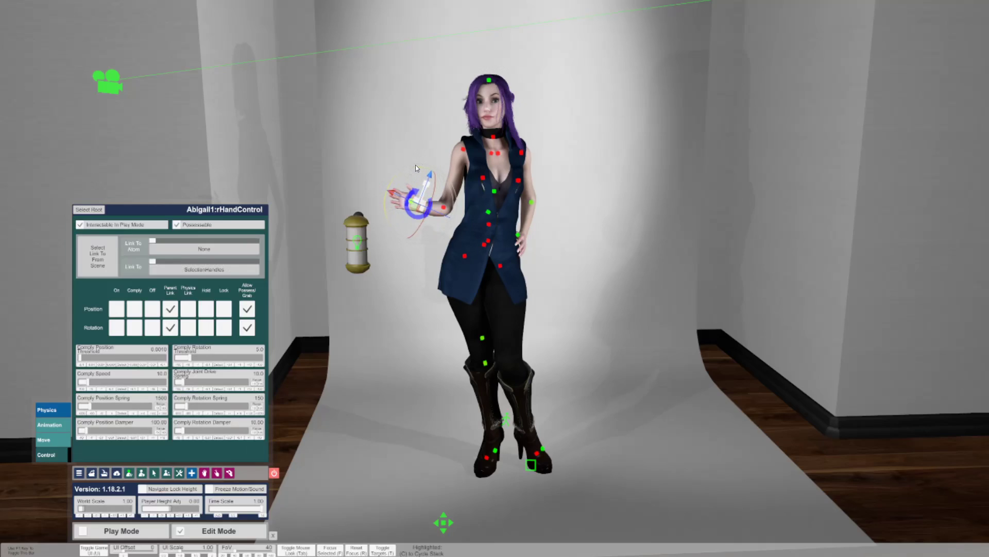
click(497, 81)
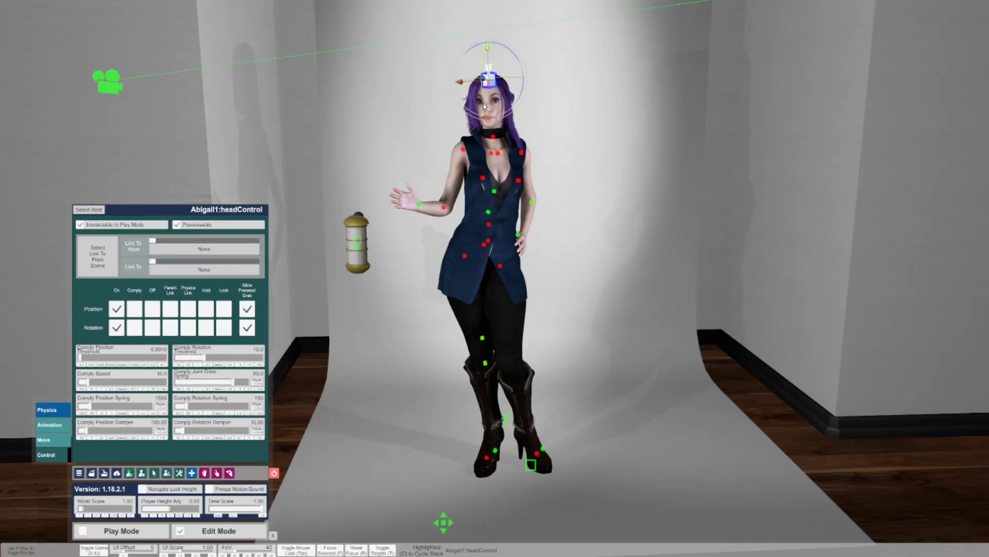
drag(484, 106, 483, 92)
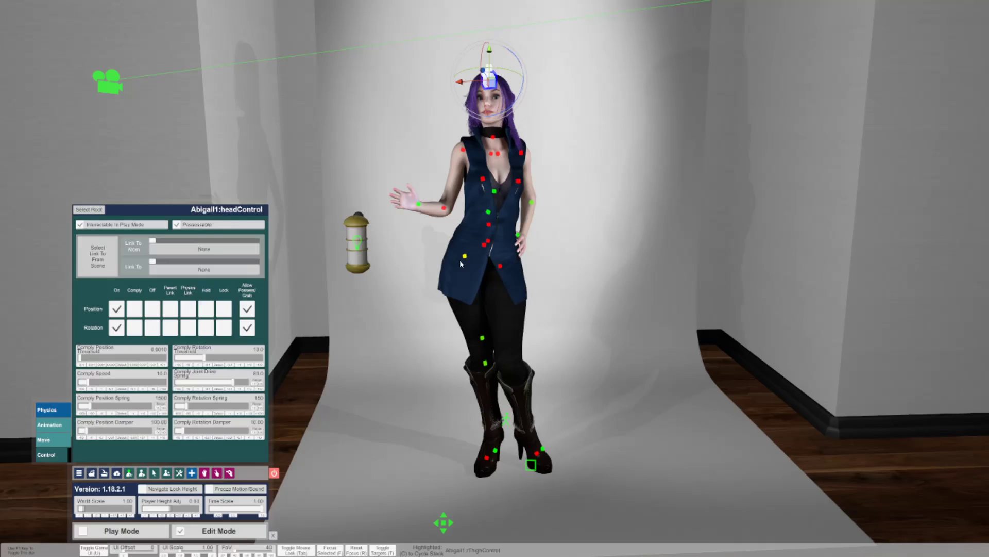
Step: Return to the person's timeline, step between the previous and next keyframes, and reset the animation to its start
click(101, 210)
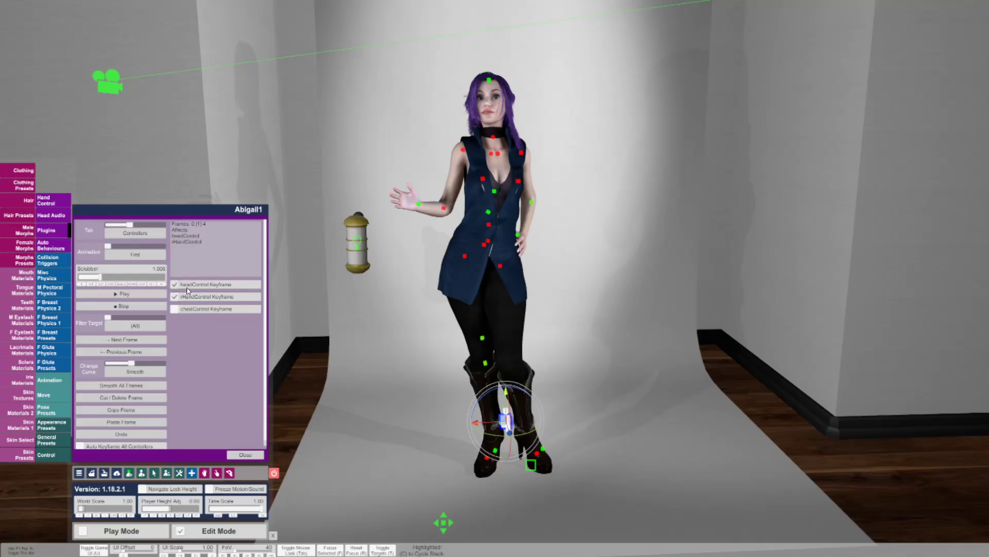
click(117, 354)
click(119, 339)
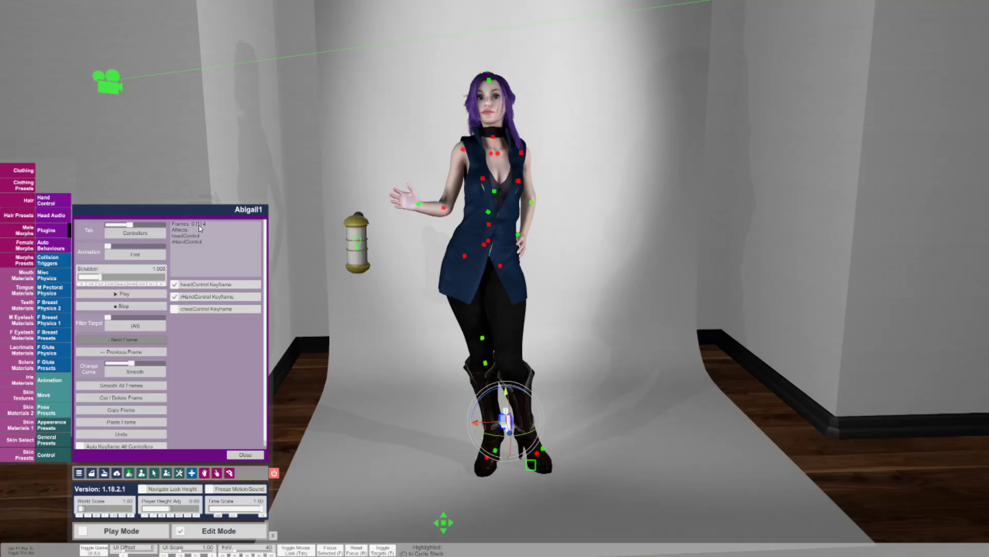
click(128, 307)
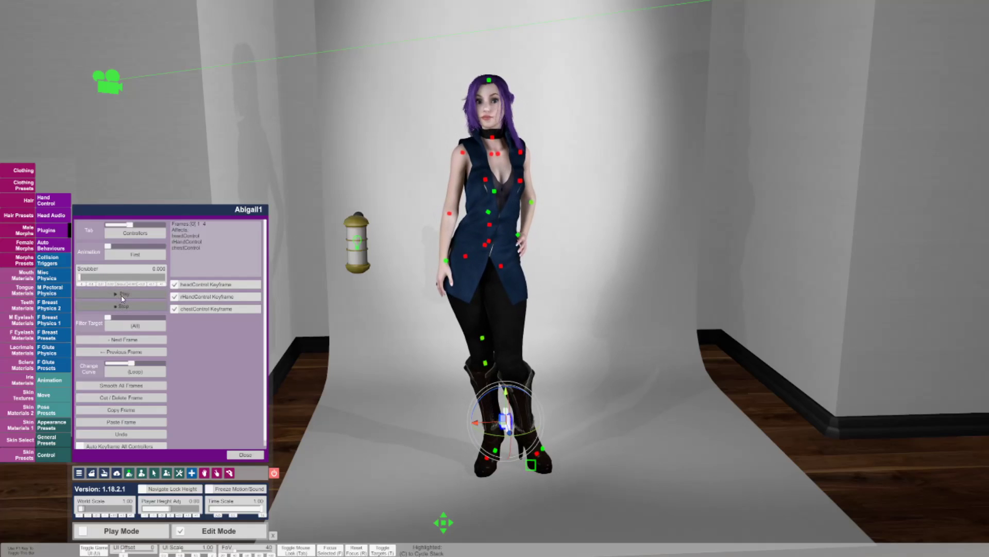
Step: Play the animation, stop it, and return the scrubber to 0 seconds
click(123, 295)
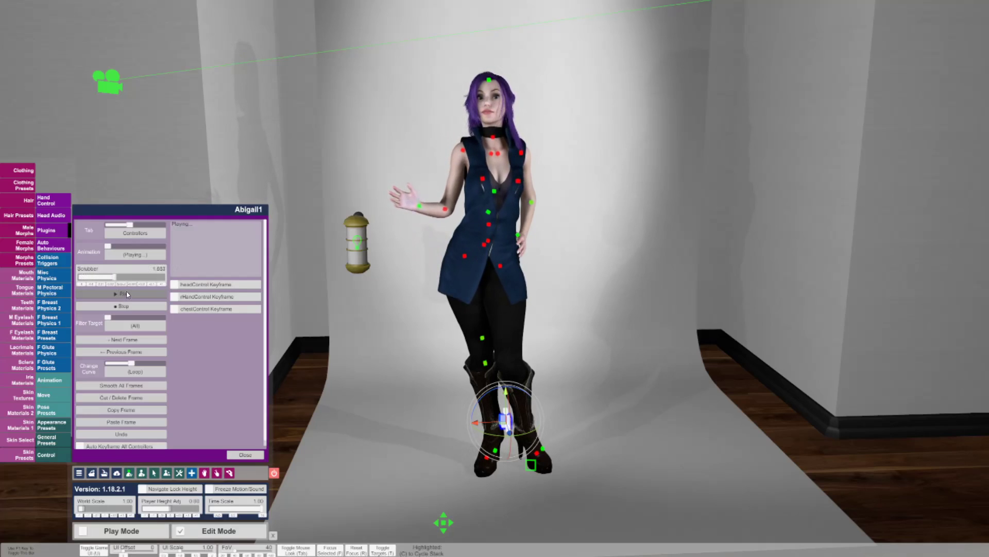
click(129, 306)
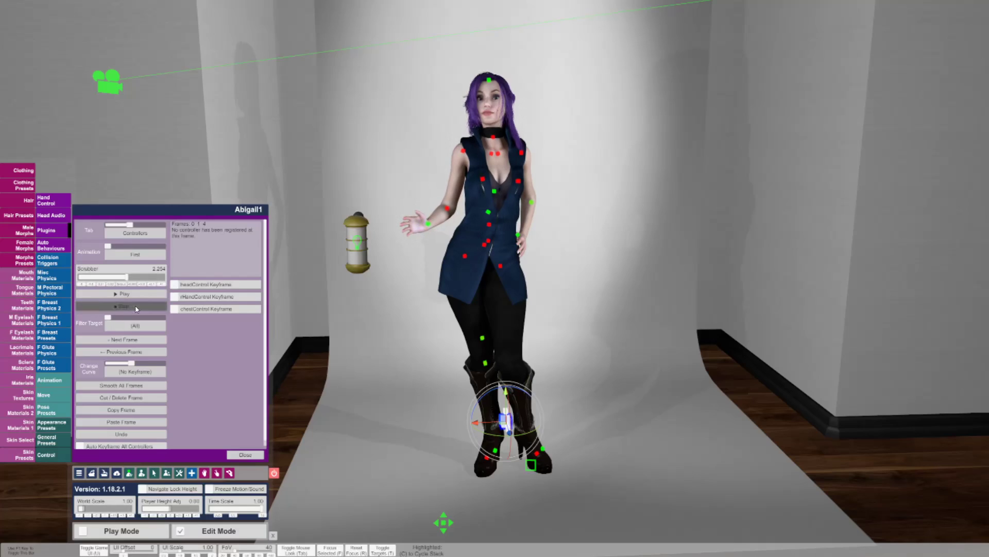
drag(126, 277, 82, 279)
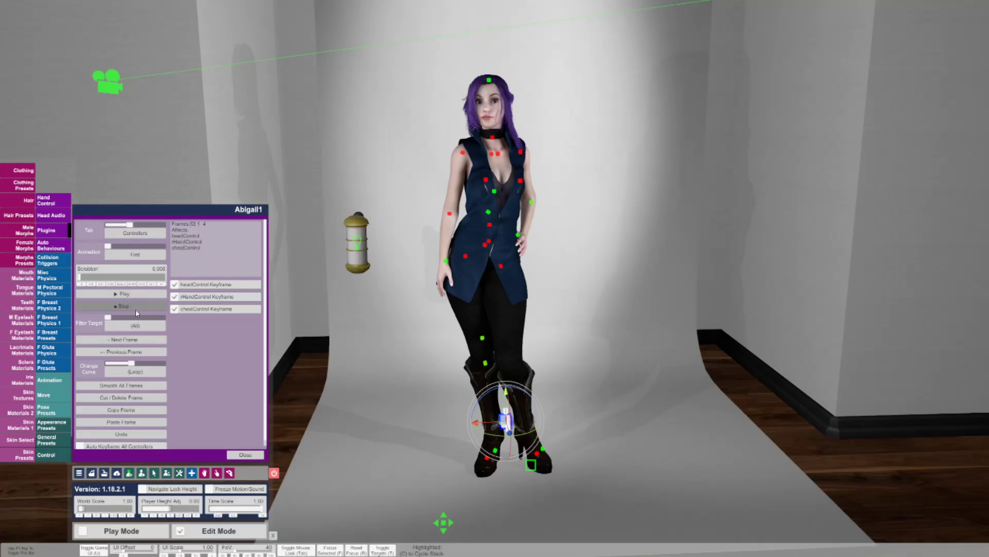
Step: Copy the 1-second keyframe and paste it at 1.3 seconds
click(128, 340)
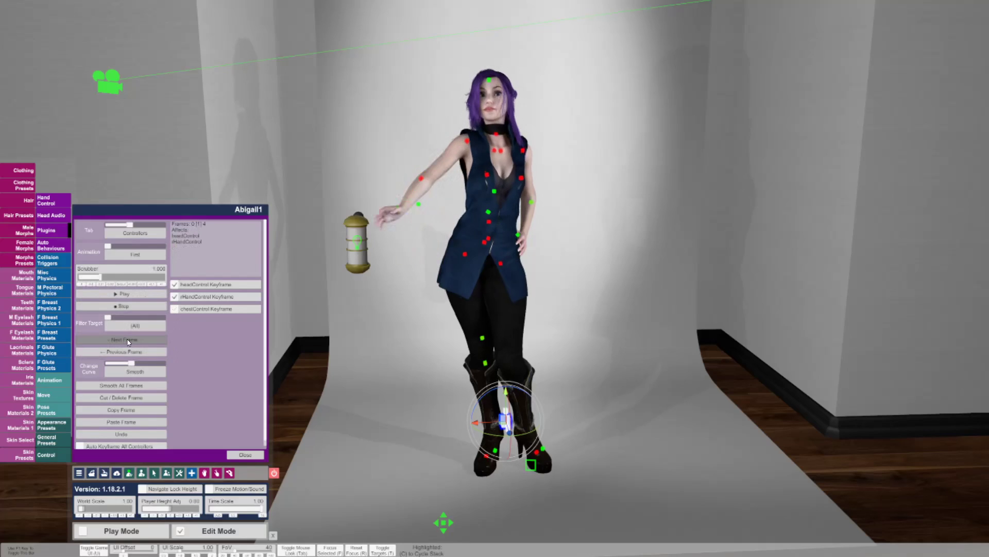
click(122, 410)
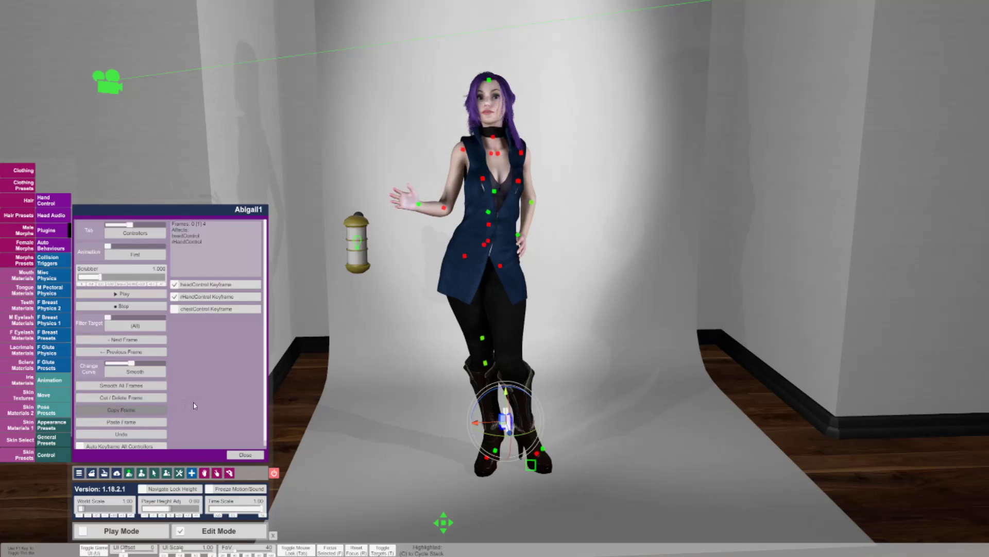
click(152, 283)
click(151, 283)
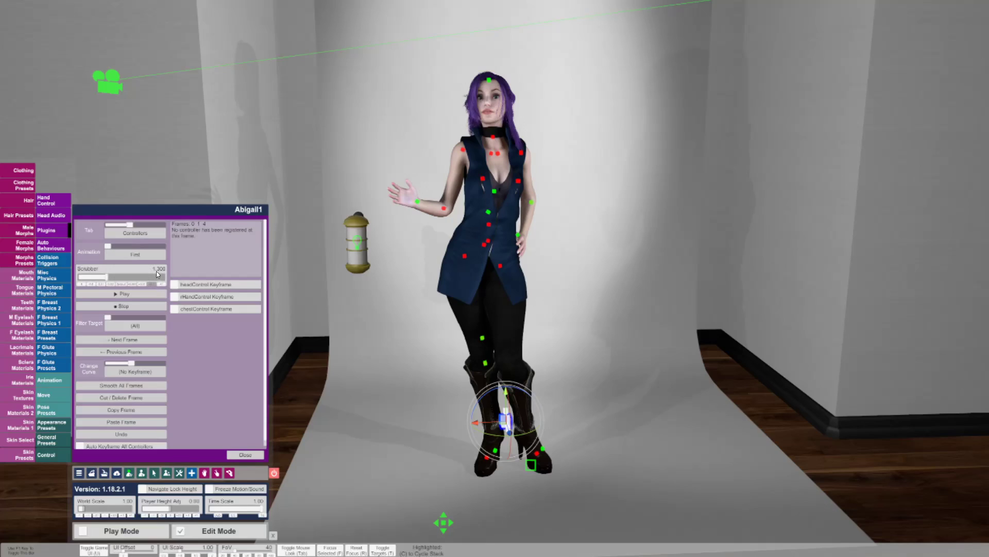
click(128, 422)
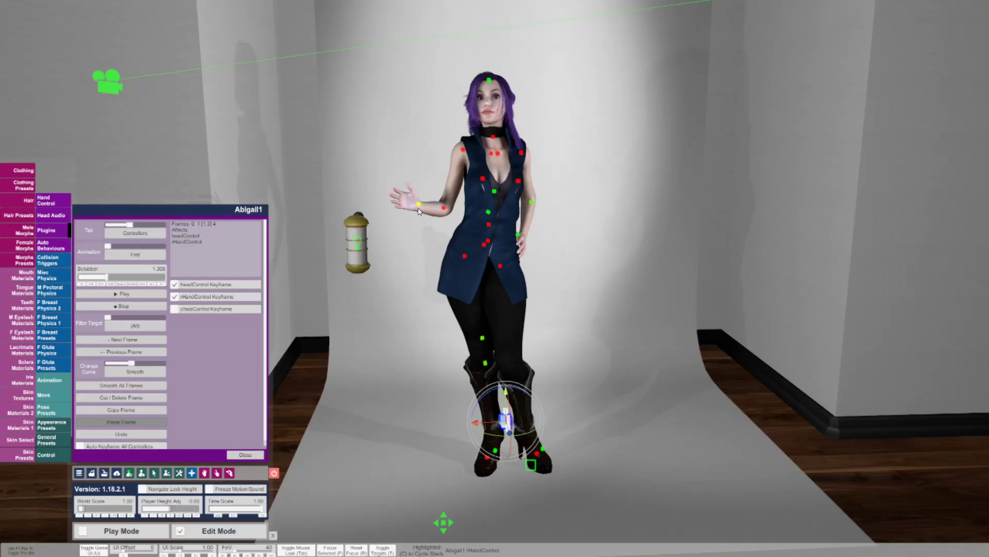
Step: Examine the curve types available for the 1.3-second keyframe and keep Smooth
click(130, 371)
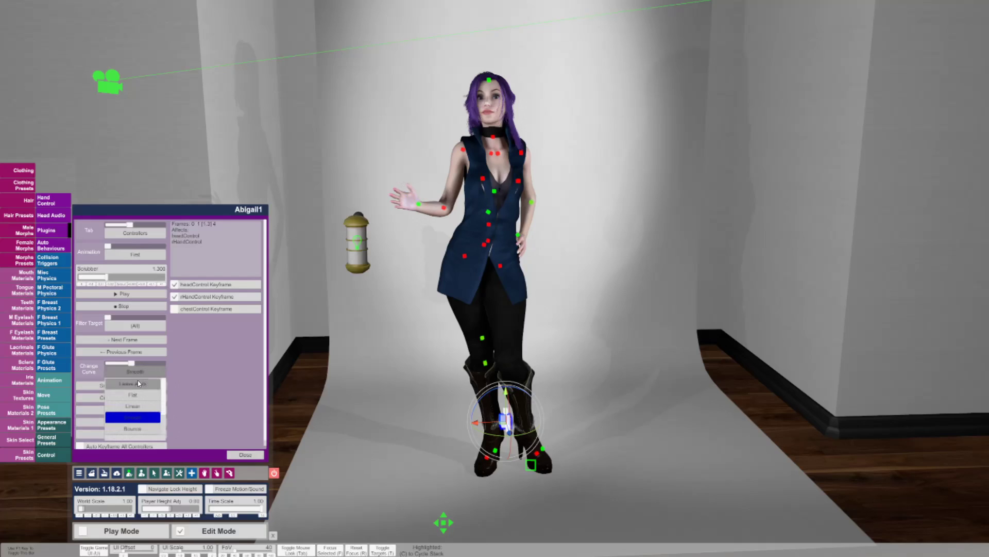
scroll(144, 408, up, 3)
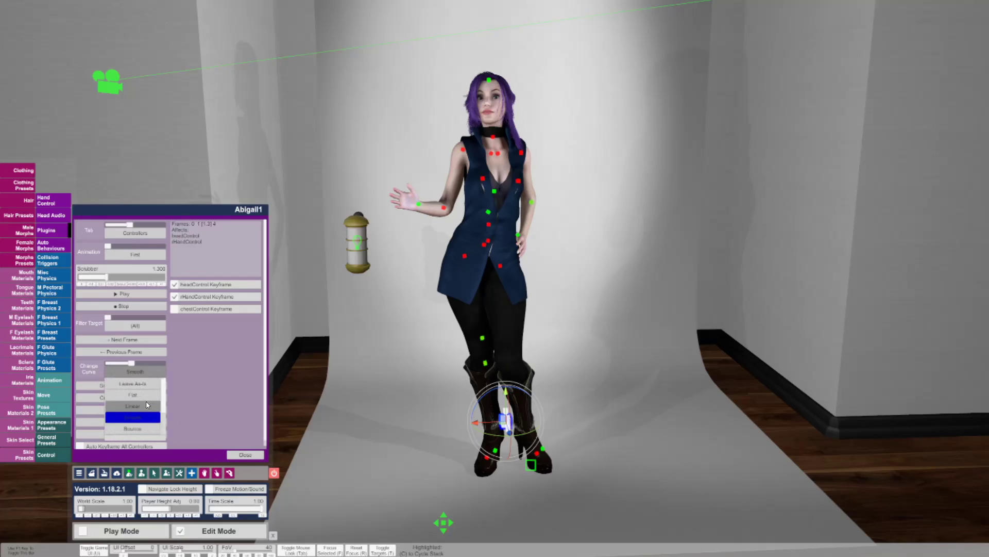
click(144, 419)
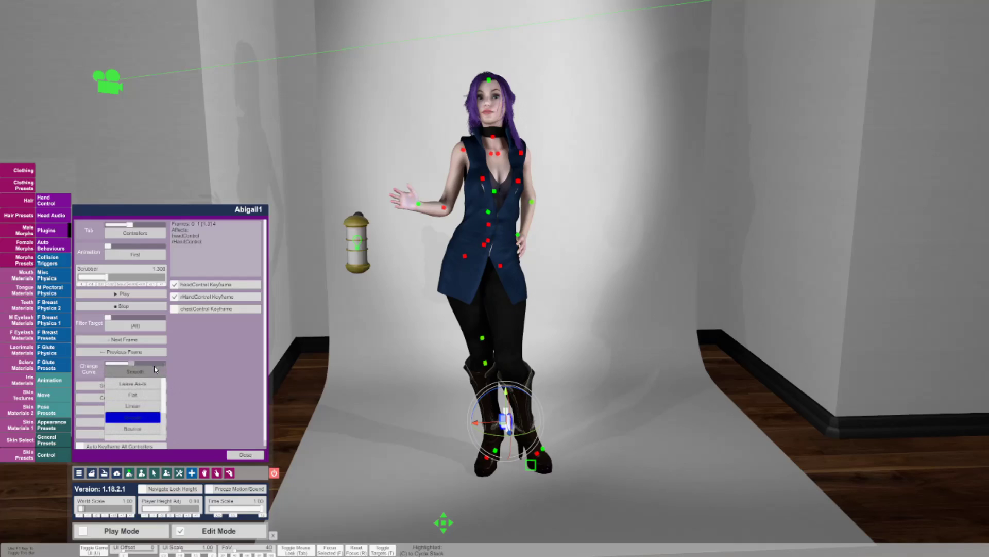
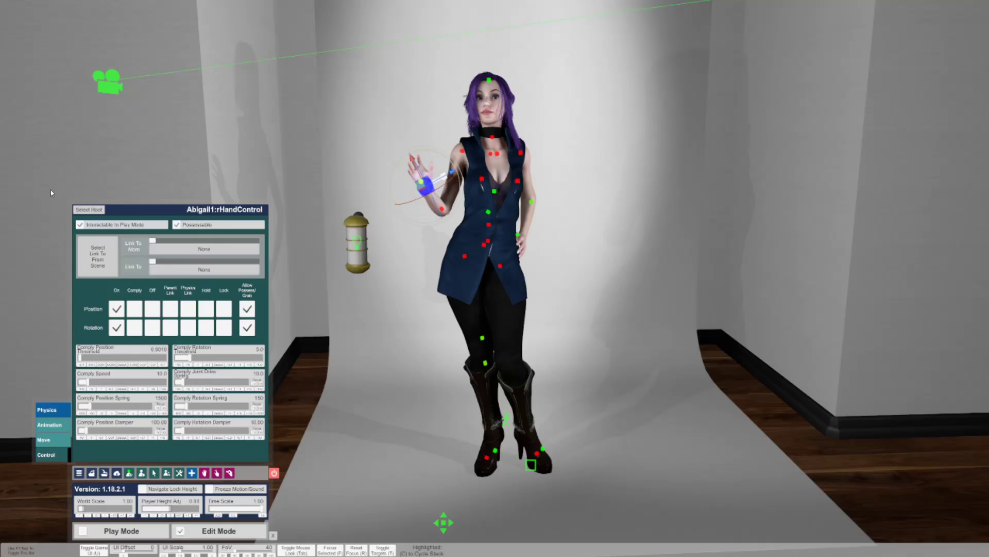
Step: Pose the 1.3-second keyframe: raise the right hand with the fingers pointing up and tilt the head slightly forward
click(89, 210)
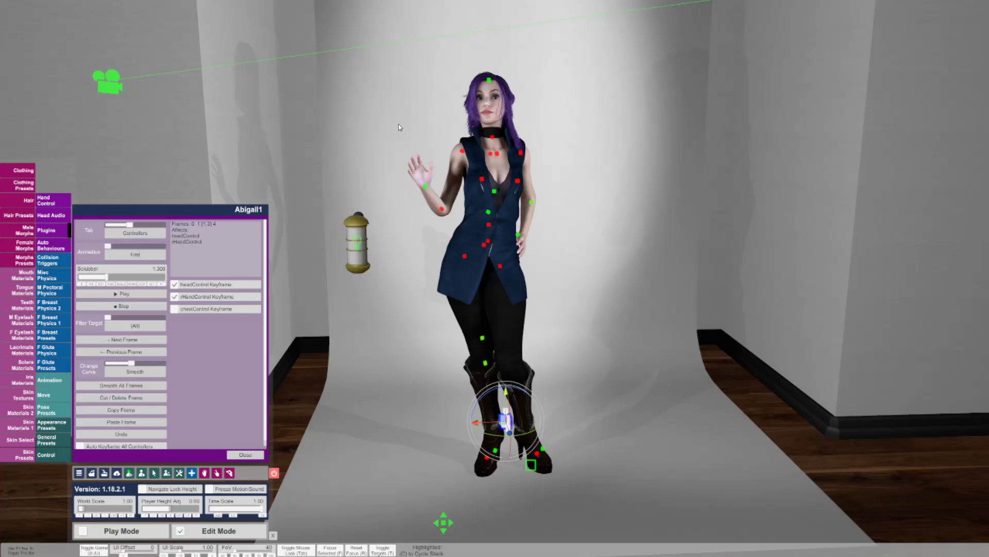
click(489, 79)
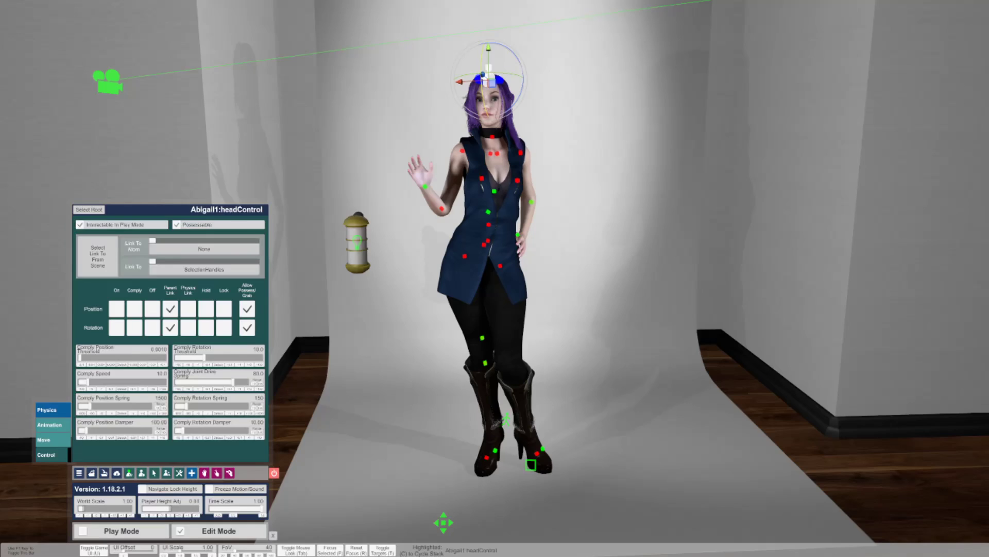
click(91, 209)
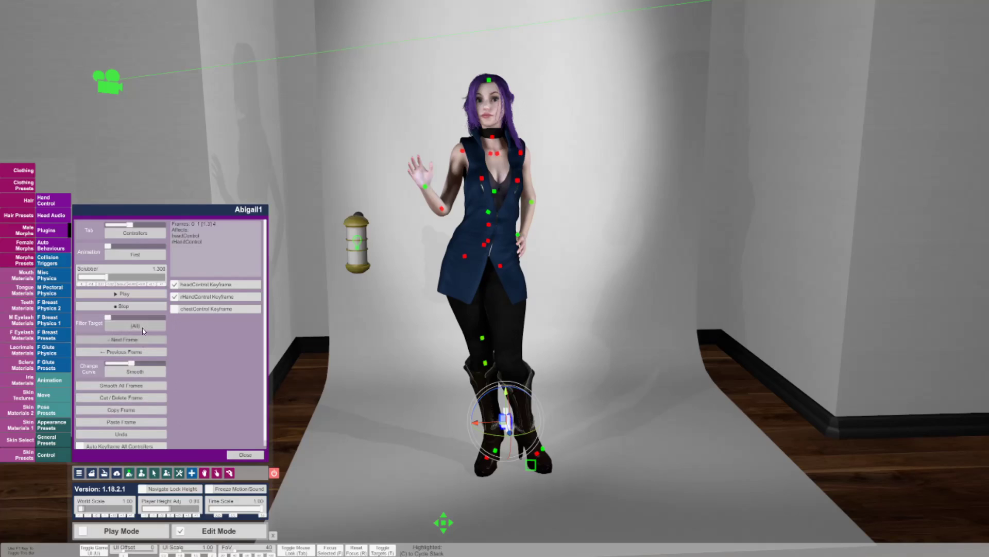
Step: Paste the copied 1-second keyframe at 1.6 seconds
click(152, 283)
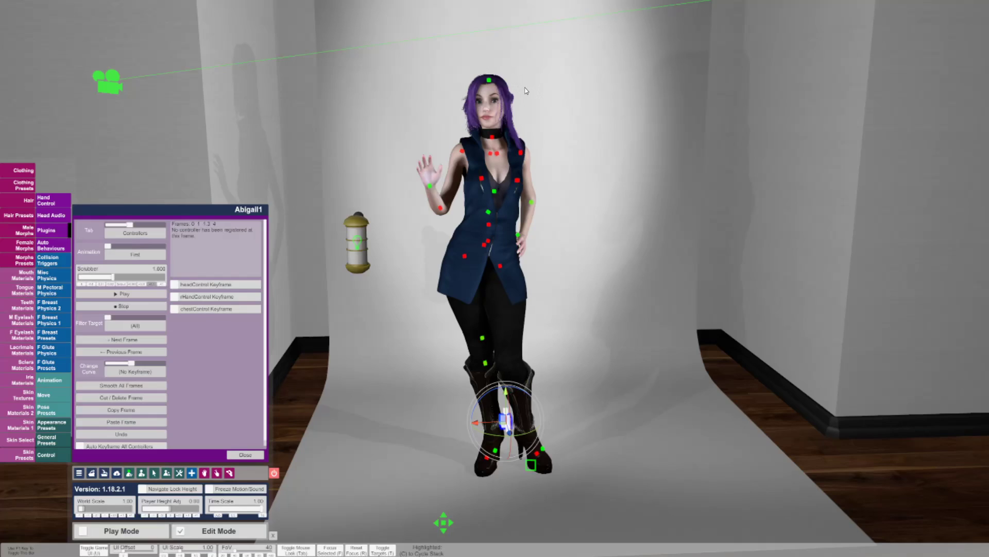
click(129, 424)
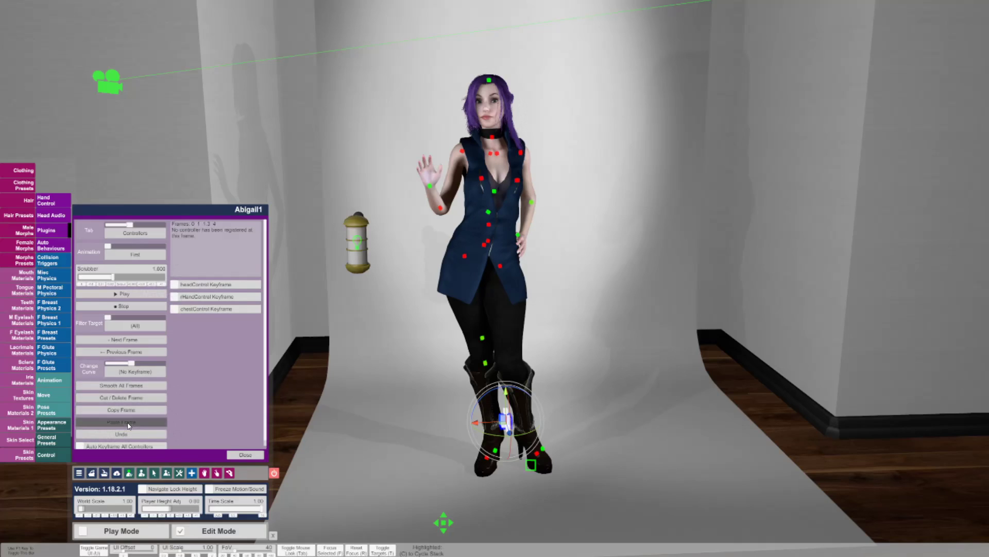
click(175, 296)
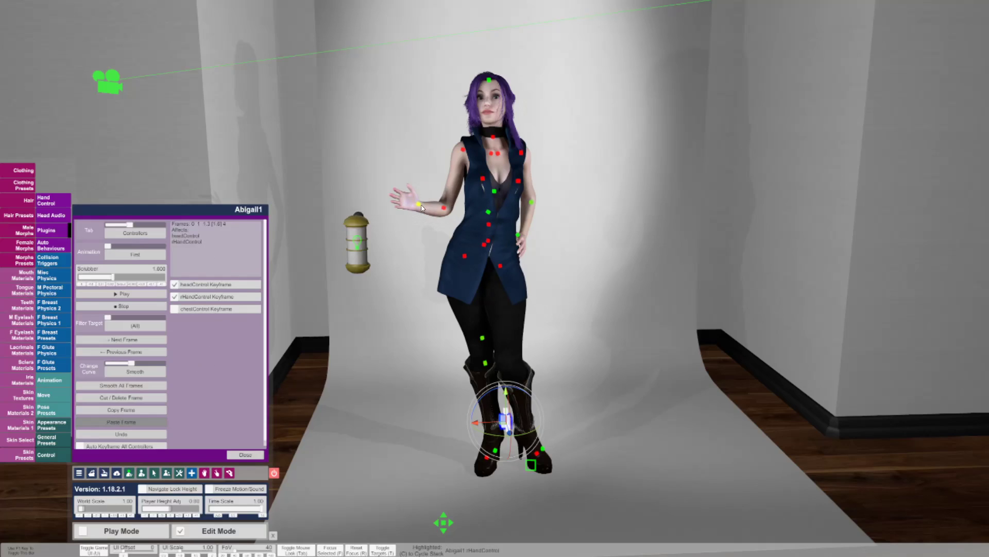
Step: Step through the keyframes from the start and remove the headControl keyframe at 1.6 seconds
click(107, 351)
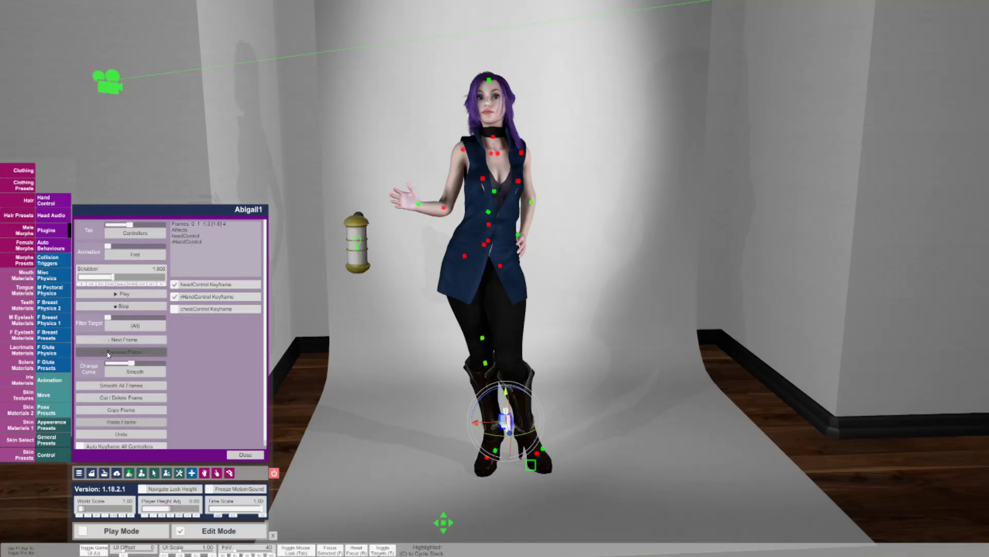
click(119, 354)
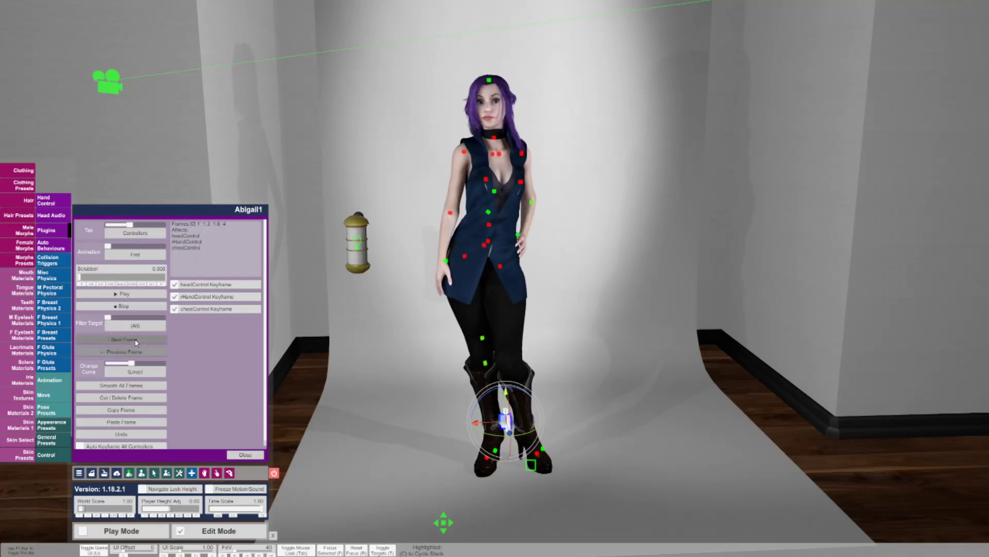
click(135, 339)
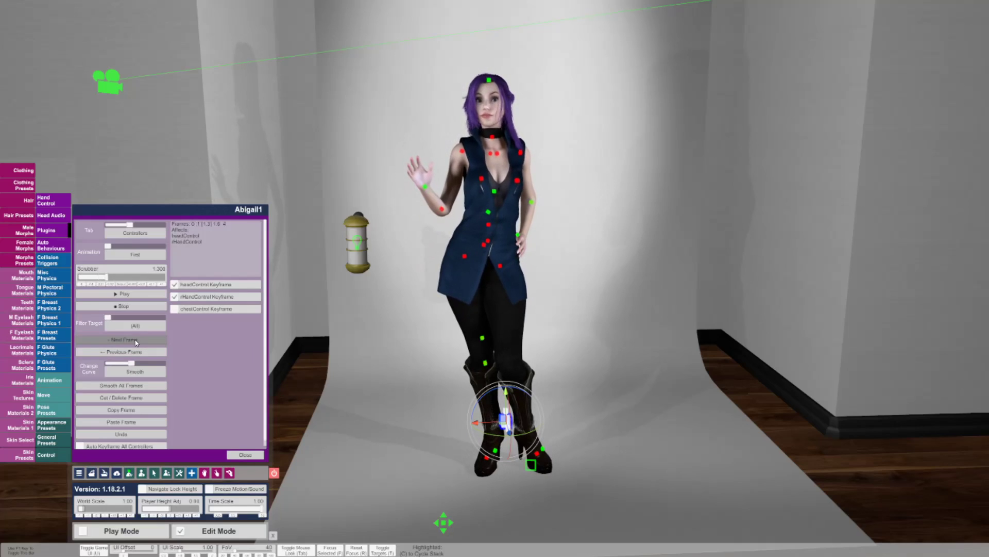
click(135, 339)
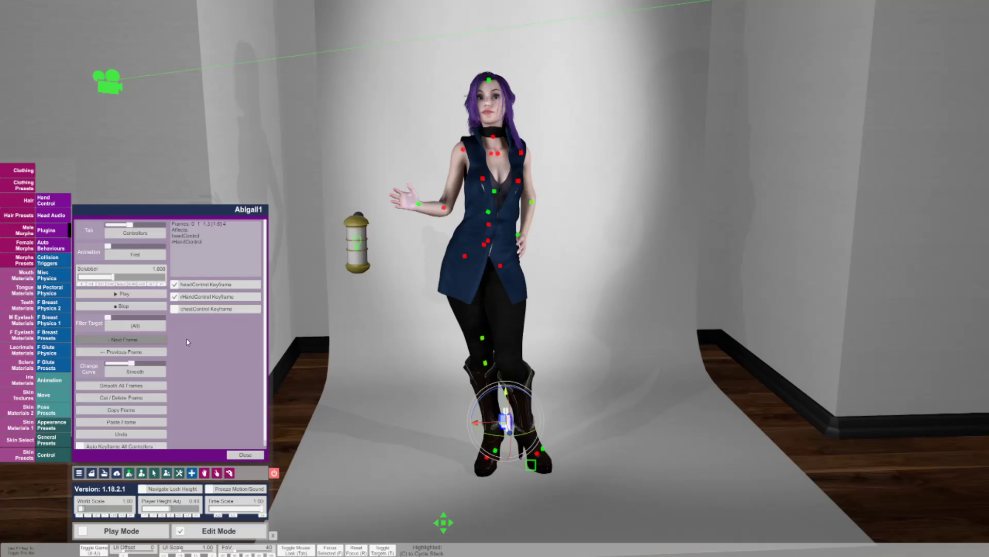
click(175, 285)
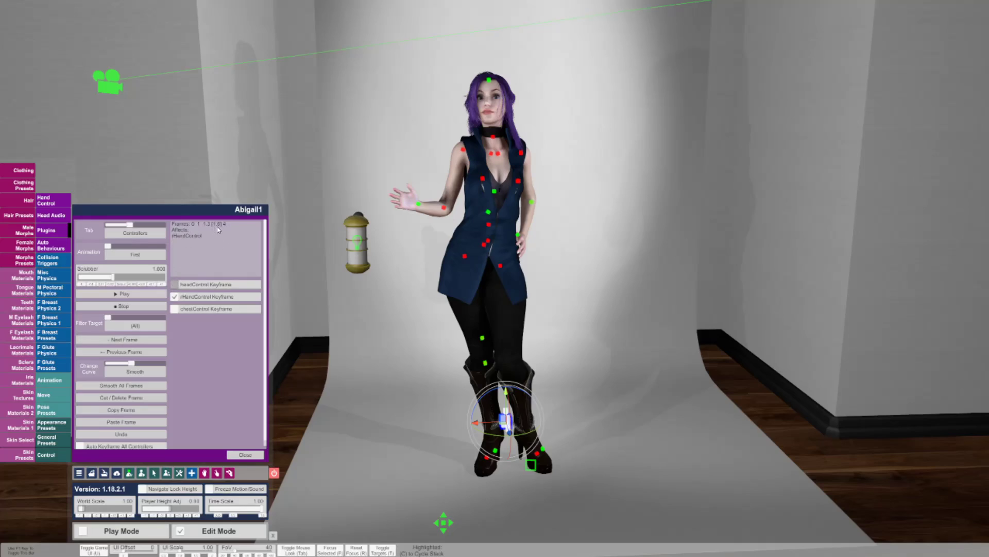
Step: Step back to the 1-second keyframe and forward to 1.6 seconds to check the head and hand motion
click(117, 353)
click(118, 354)
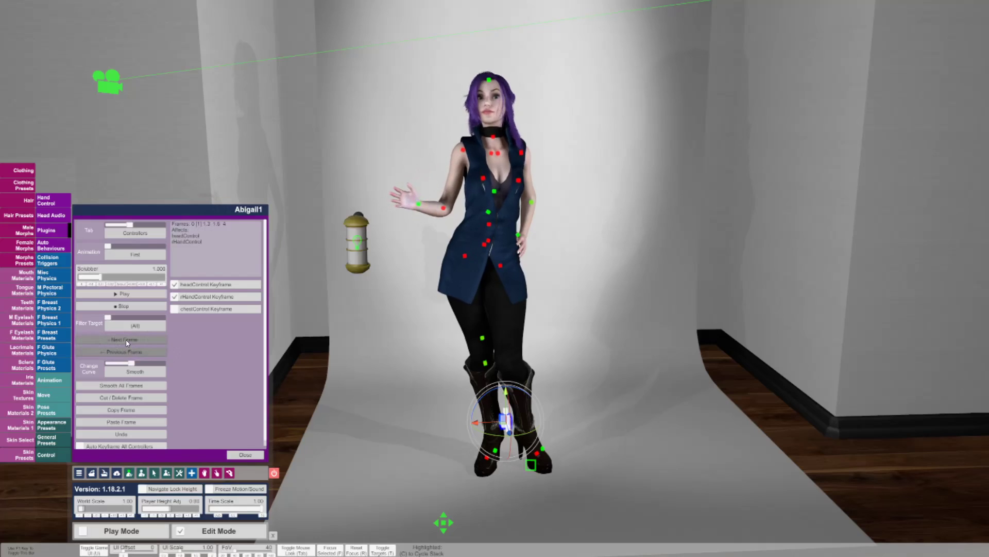
click(127, 341)
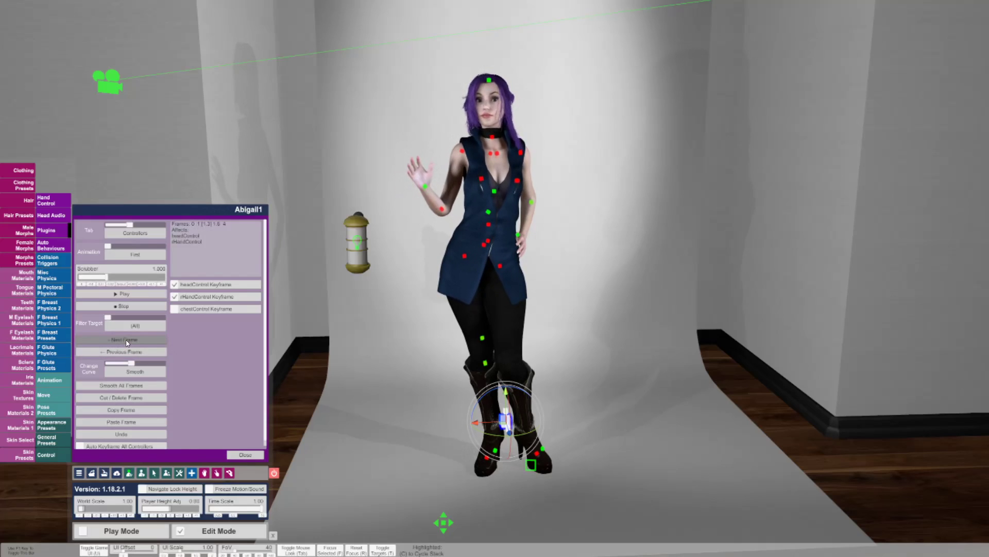
click(127, 341)
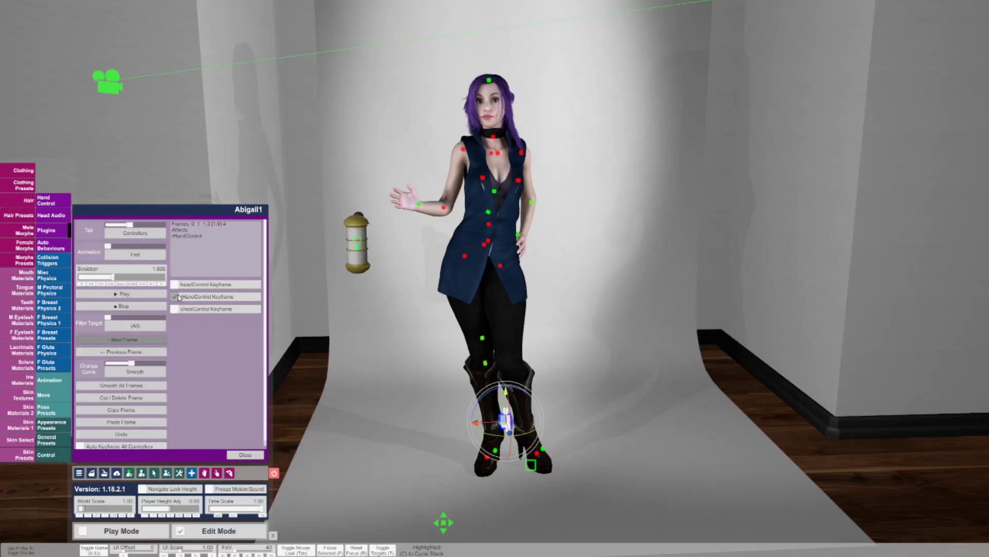
Step: Copy the 1.3-second keyframe, paste it at 1.9 seconds, and remove the headControl keyframe there
click(134, 351)
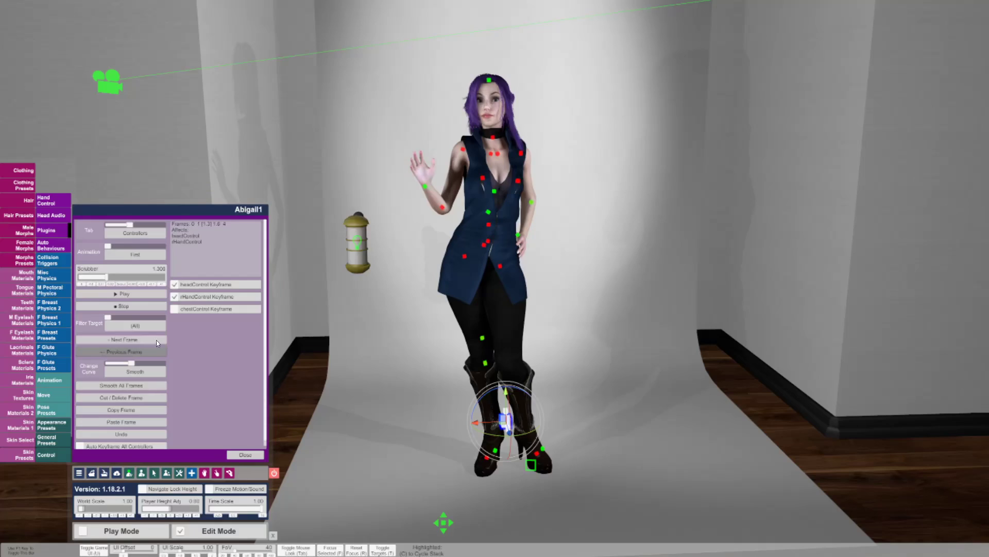
click(132, 410)
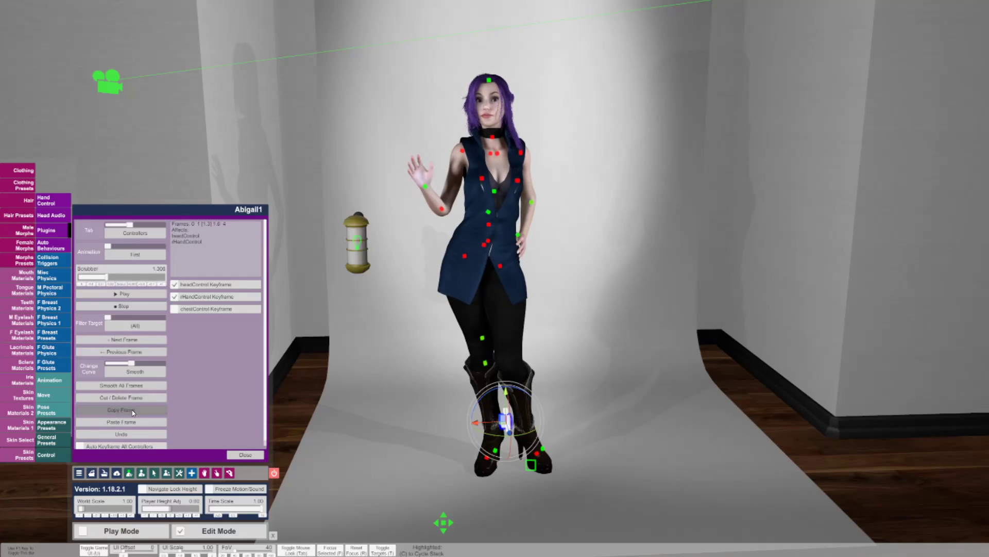
click(134, 338)
click(152, 285)
click(152, 284)
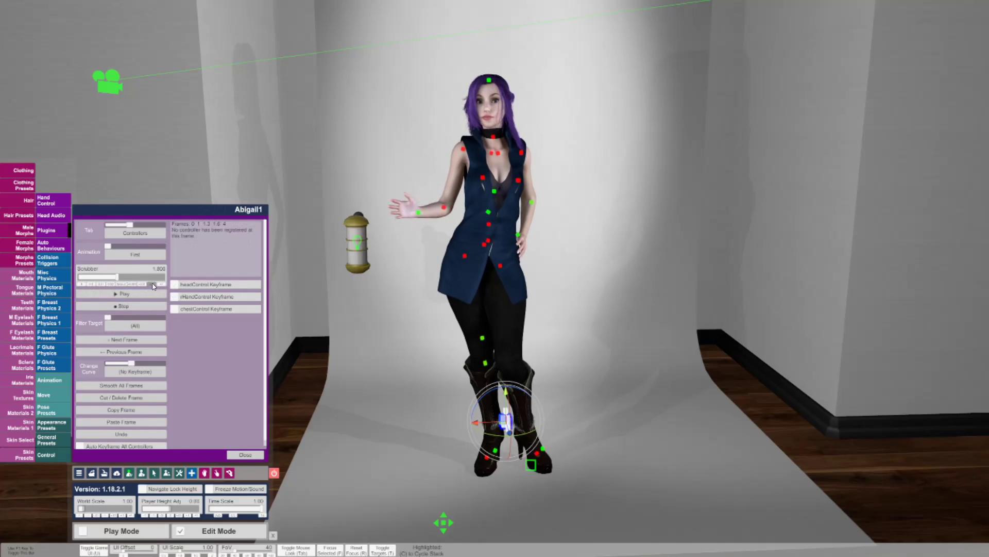
click(152, 284)
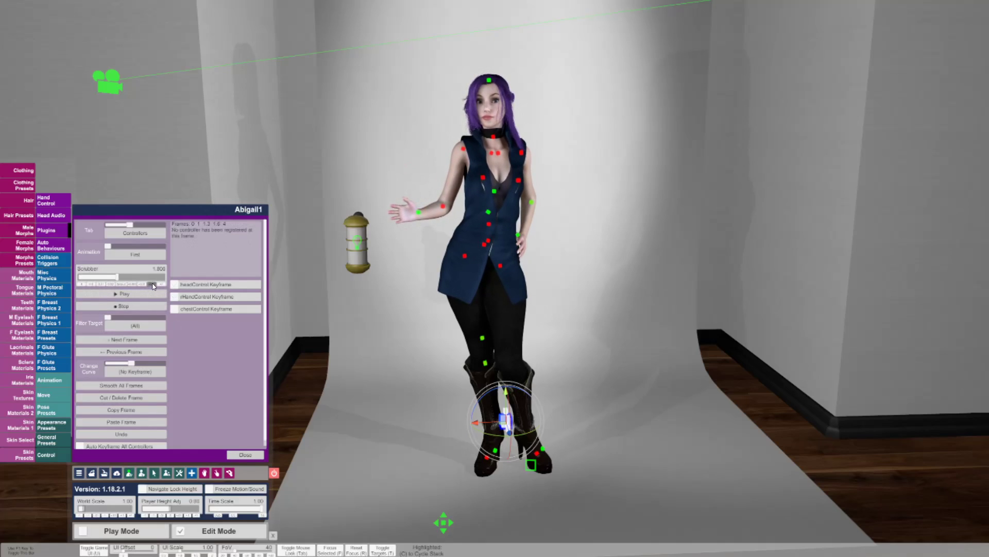
click(138, 420)
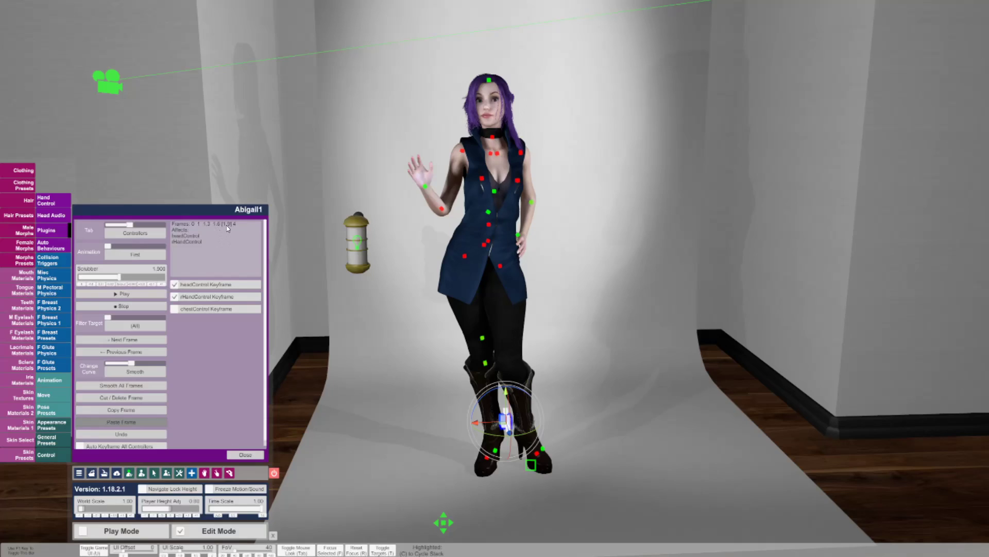
click(174, 285)
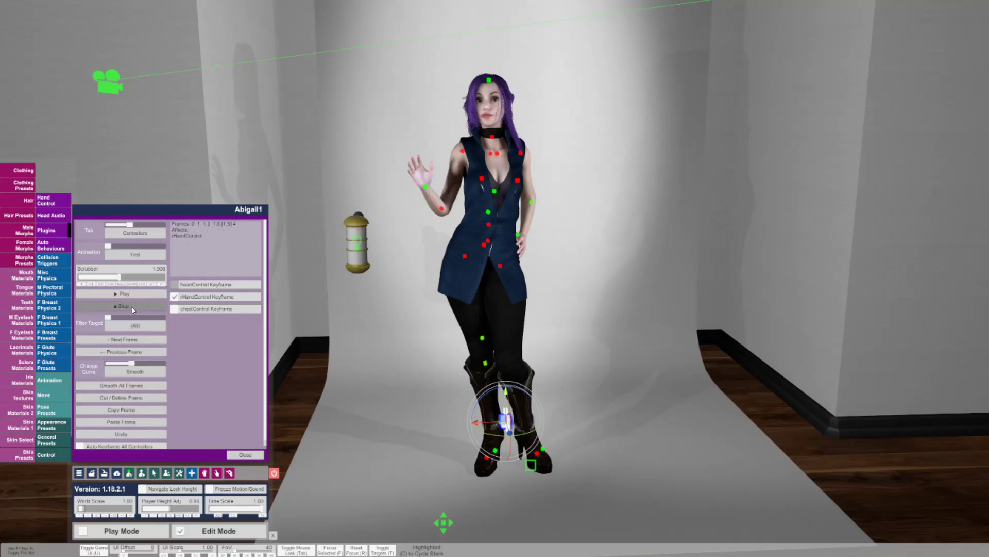
Step: Play the waving animation, stop and reset it, and step forward to the 1.9-second keyframe
click(120, 295)
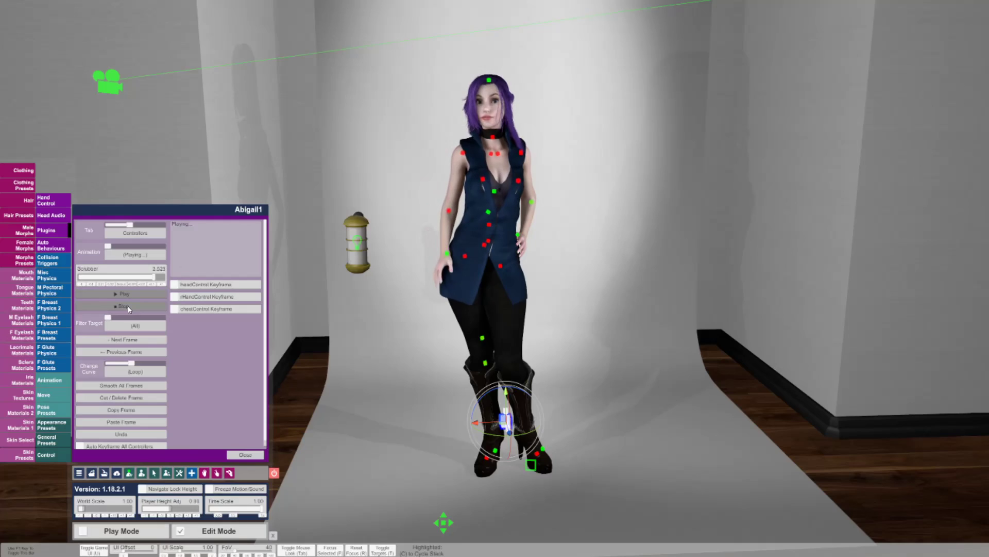
click(130, 306)
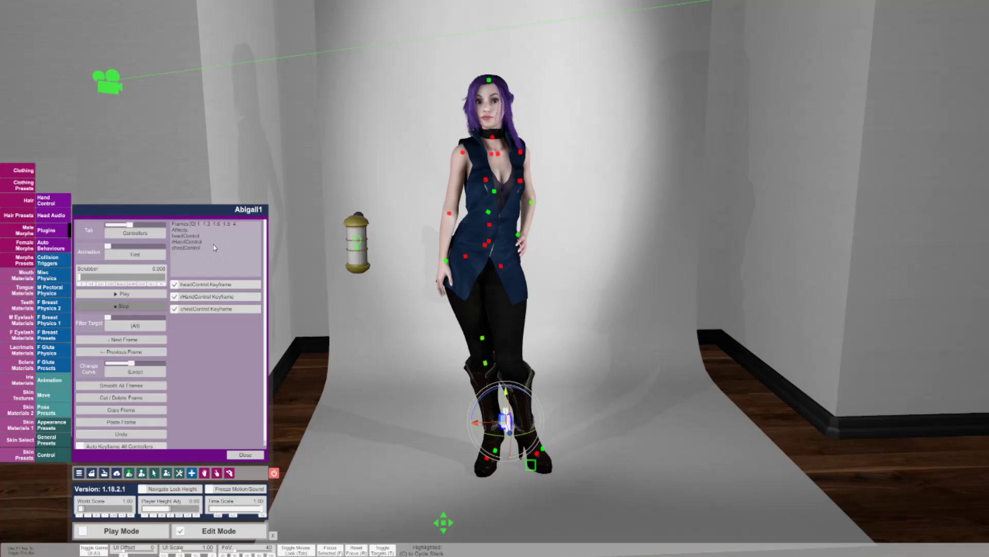
click(128, 341)
click(129, 342)
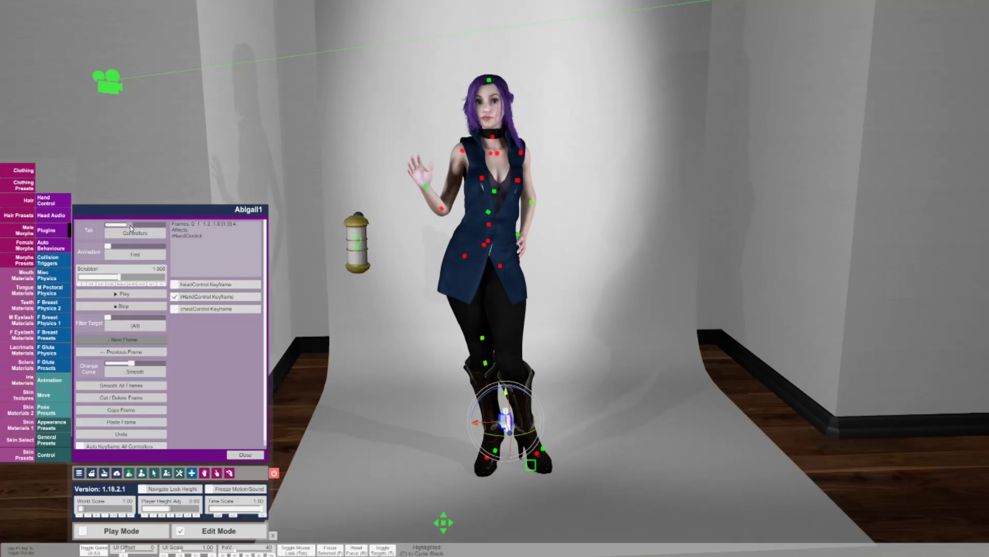
Step: In the animation settings, set the length change mode to Crop/Extend At Time and shorten the animation to 3 seconds
click(110, 226)
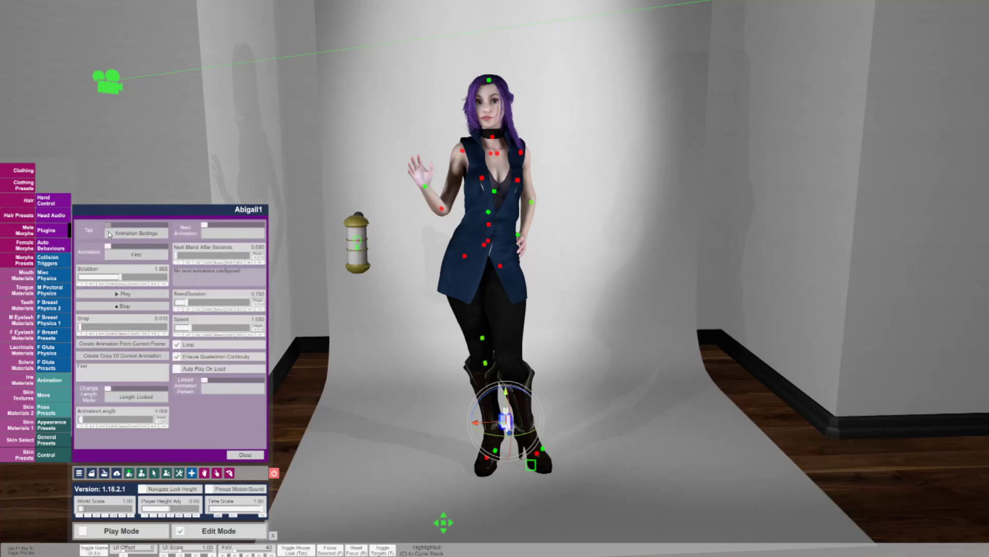
click(134, 397)
scroll(147, 424, down, 3)
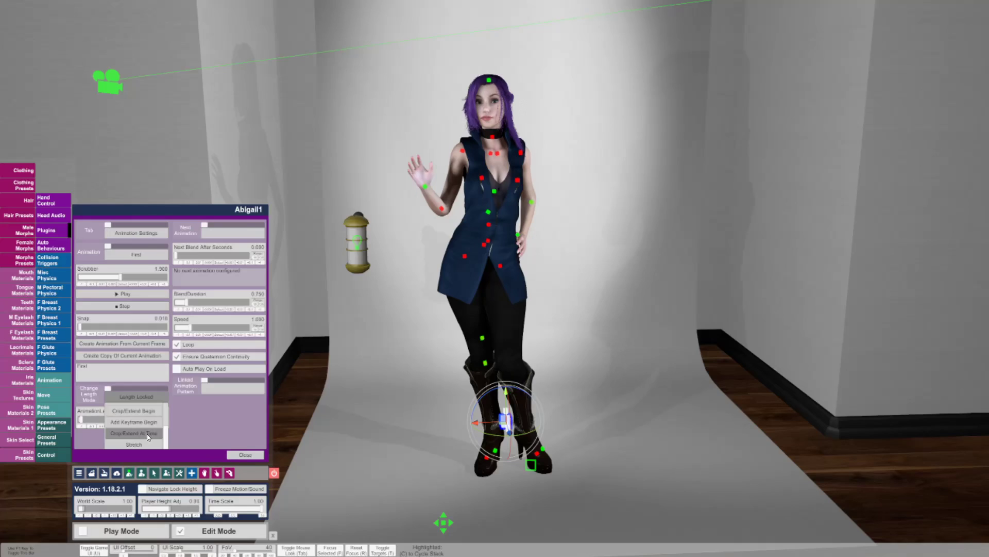
click(147, 434)
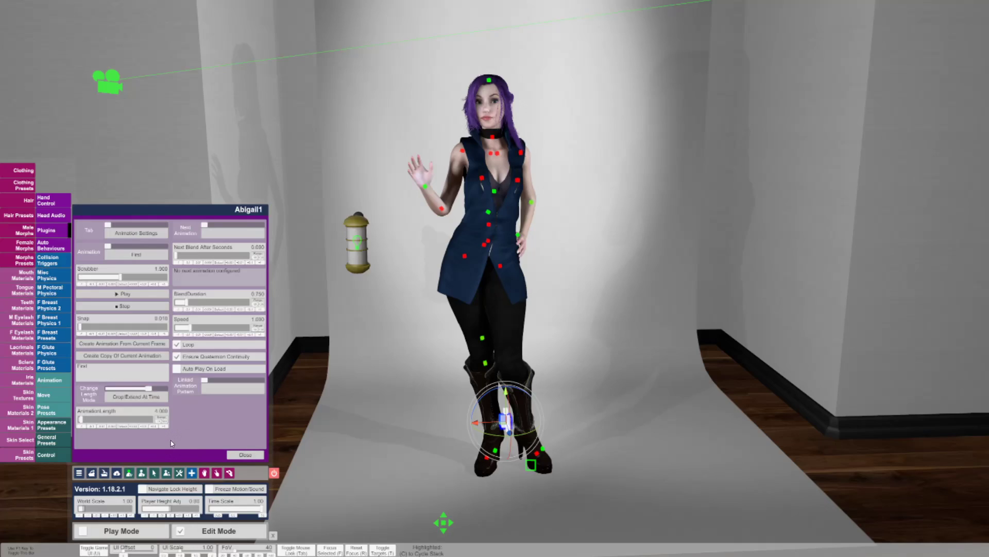
click(81, 426)
Step: Return to the controller keyframes, play the shortened animation from the start, and stop and reset it
click(139, 232)
click(134, 266)
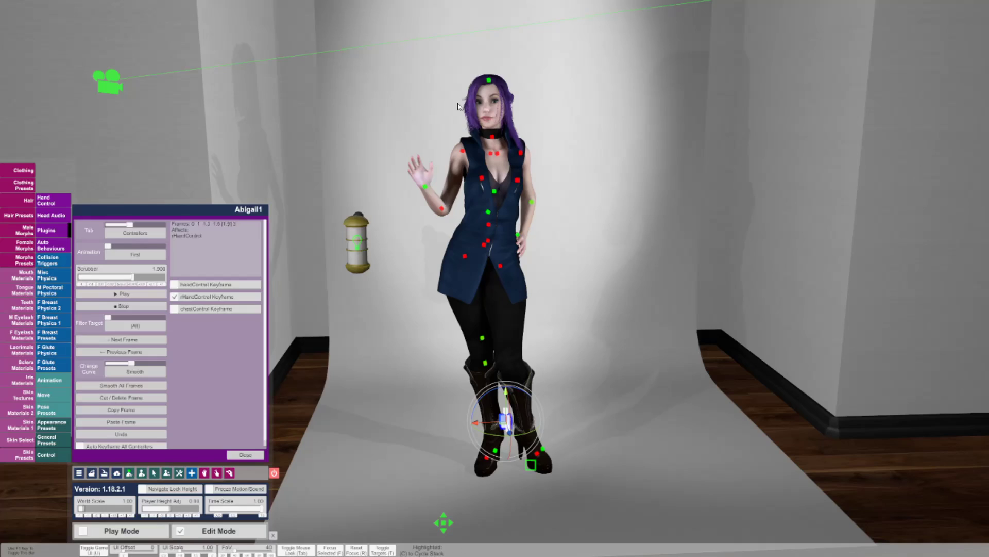
click(134, 309)
click(132, 295)
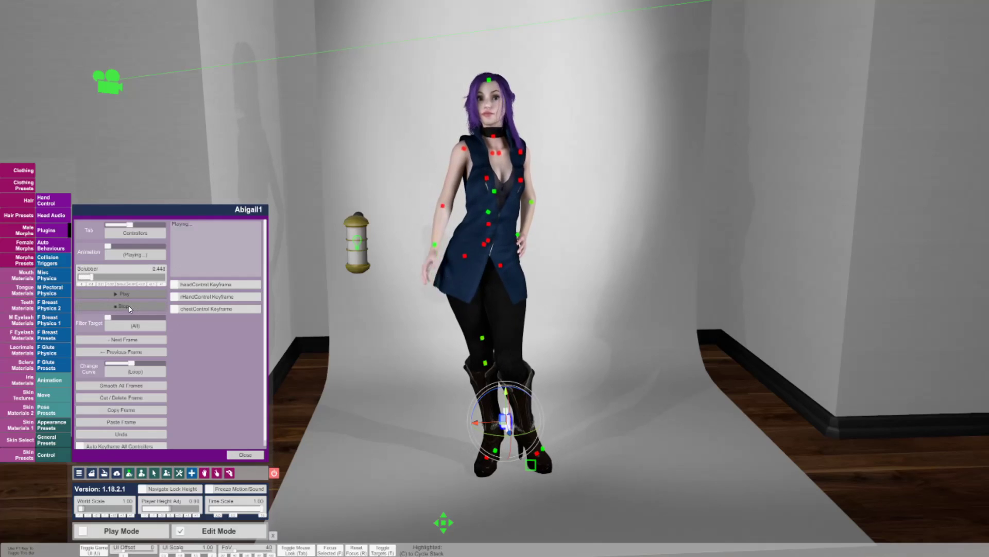
click(129, 306)
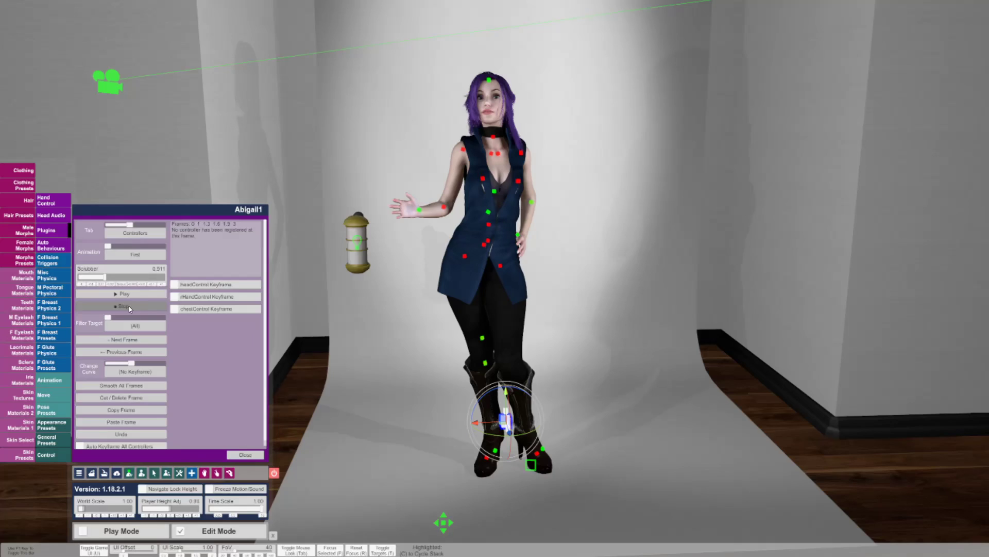
click(129, 306)
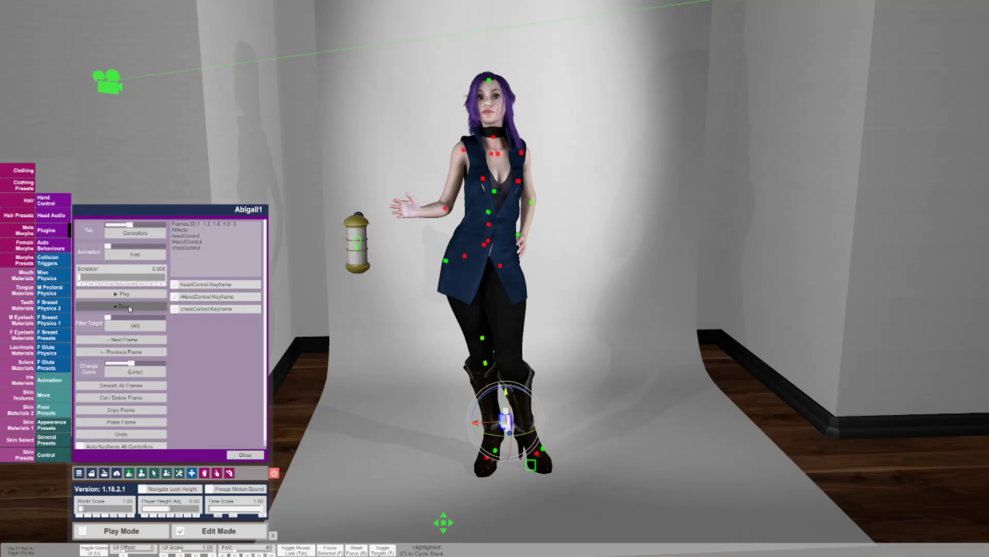
Step: Open the add/remove targets view and look through the storables available for animation
click(135, 233)
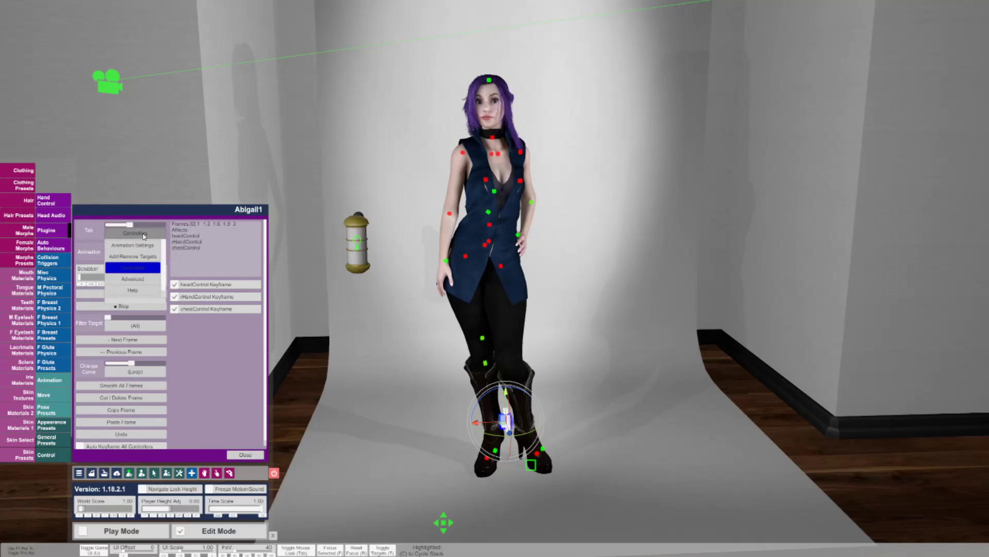
click(144, 256)
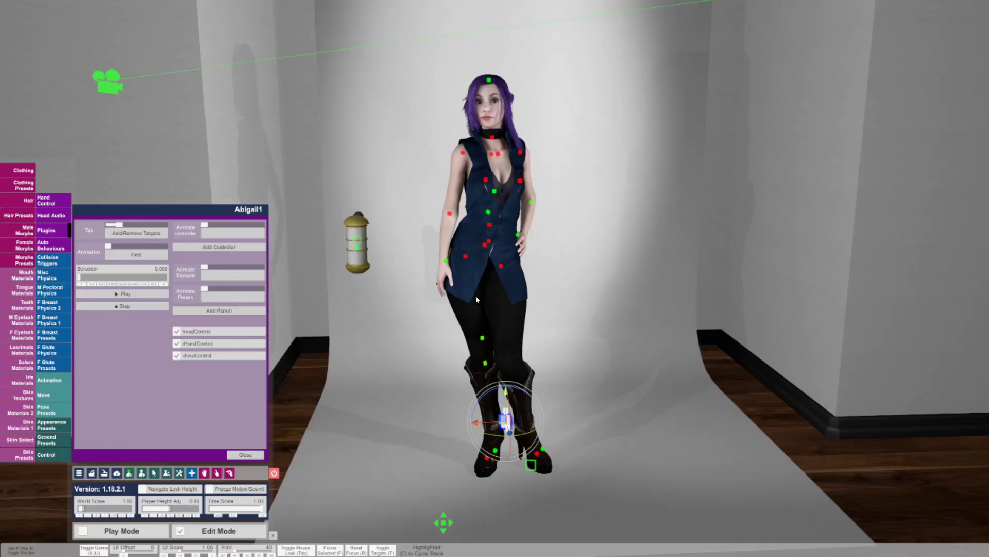
click(233, 274)
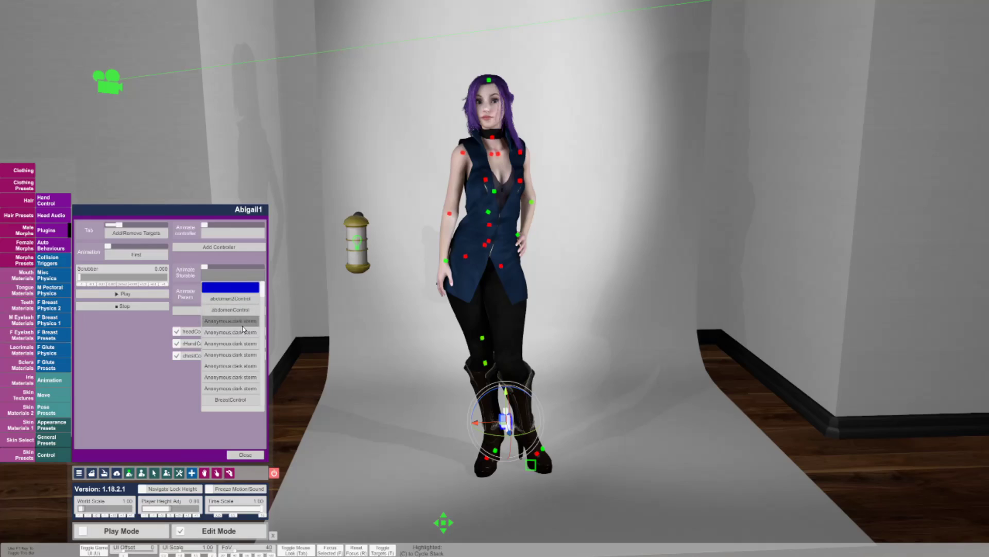
scroll(242, 325, down, 5)
scroll(243, 326, up, 1)
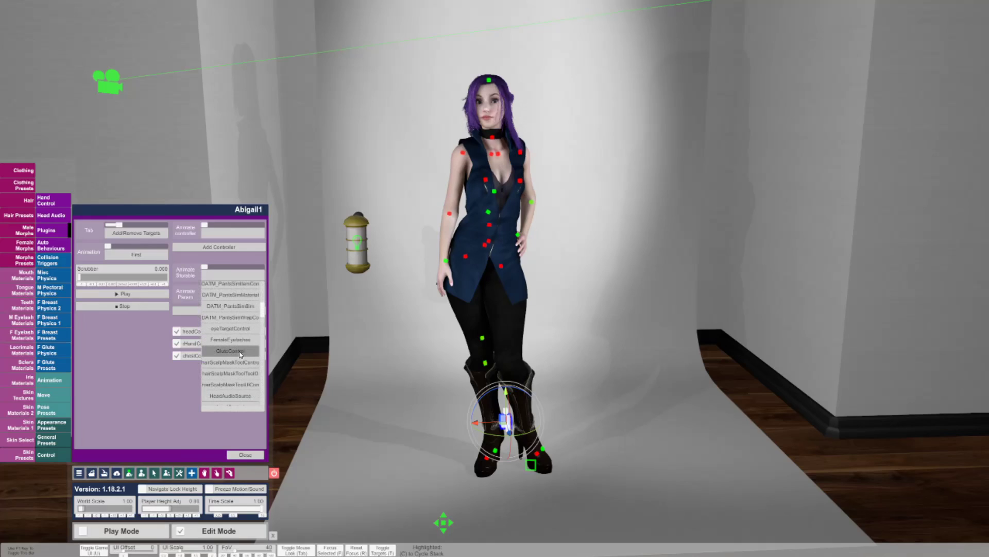
scroll(232, 345, up, 4)
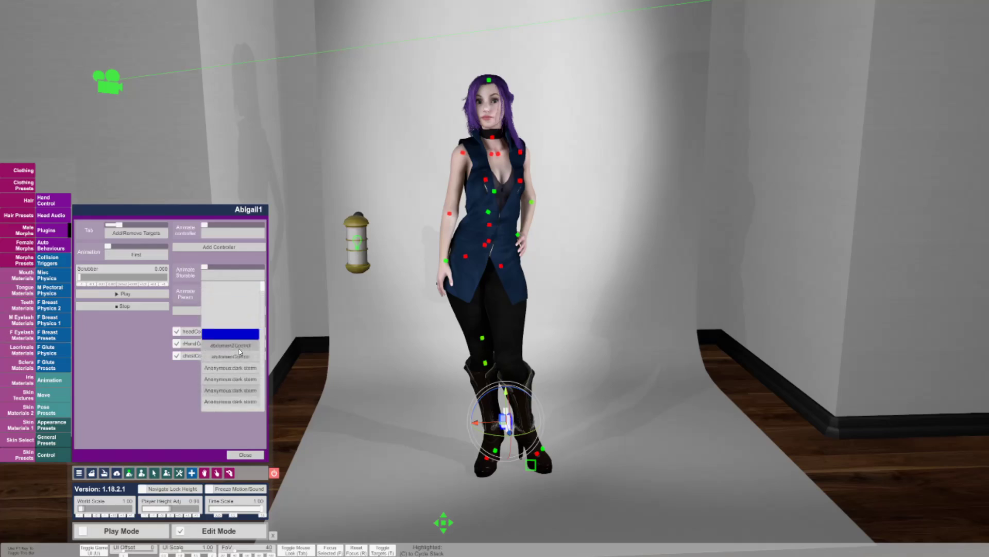
Step: Close the plugin's custom UI, reload the VamTimeline plugin, and reopen its custom UI
click(243, 456)
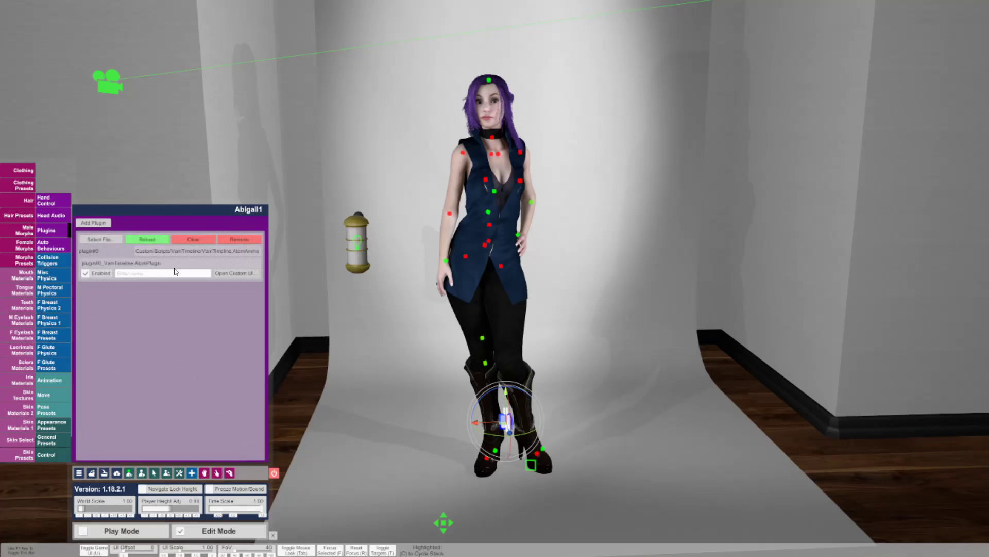
click(229, 275)
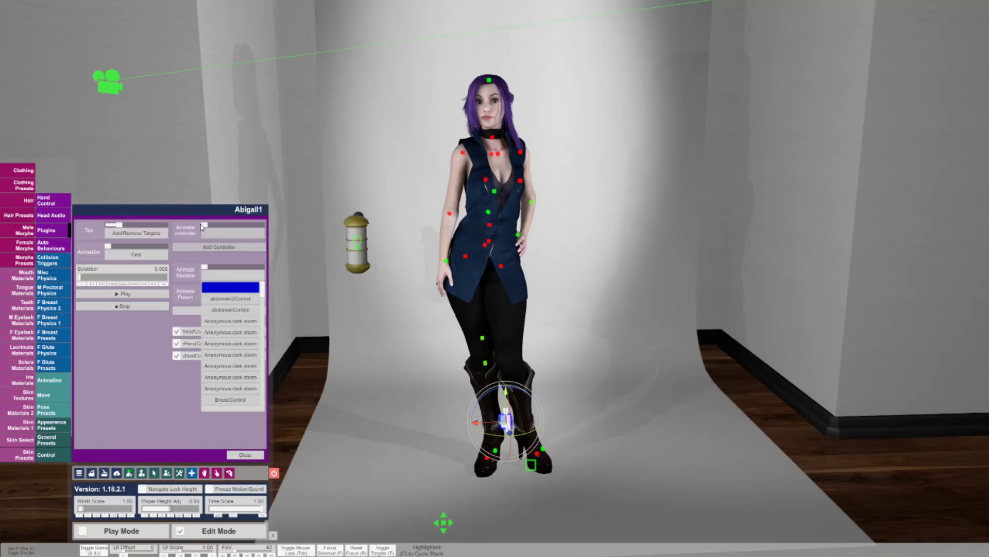
click(218, 273)
click(245, 454)
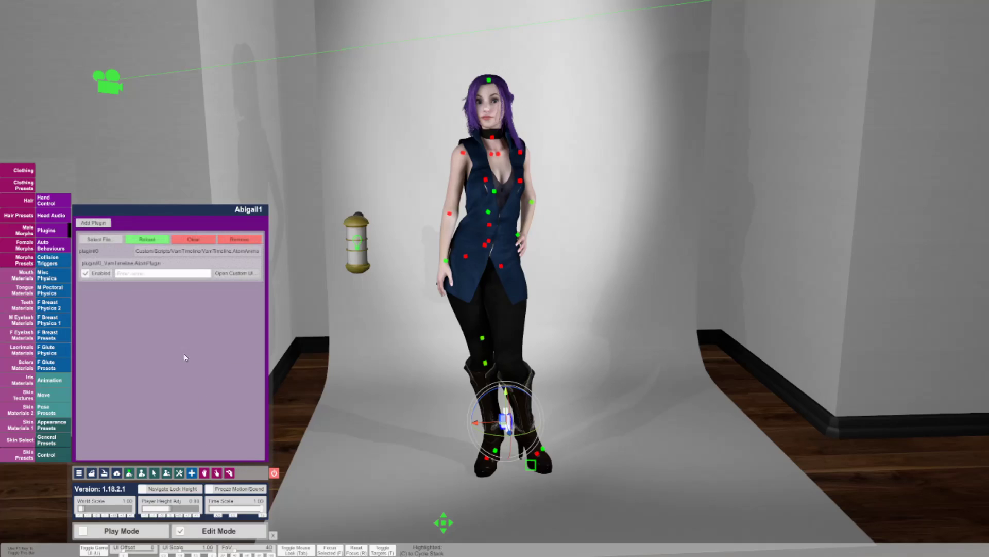
click(145, 241)
click(234, 273)
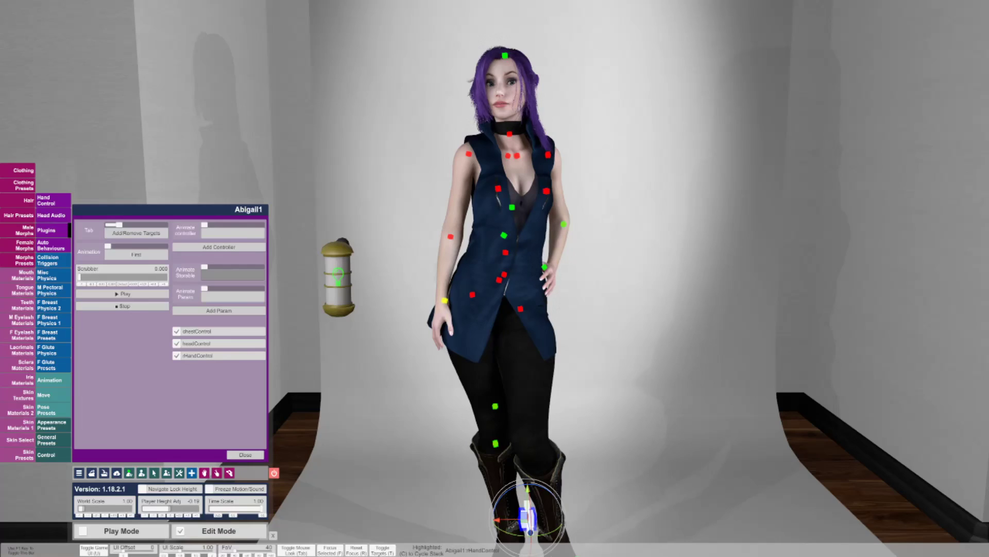
Step: Play and stop the animation, check the AbigailSmile morph among the female morphs, and return to the plugin
click(122, 293)
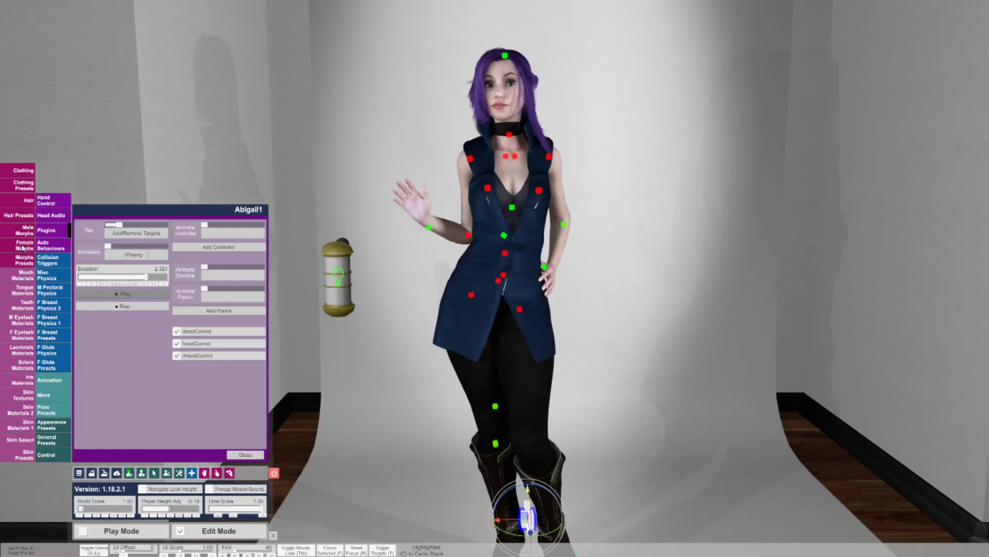
click(113, 306)
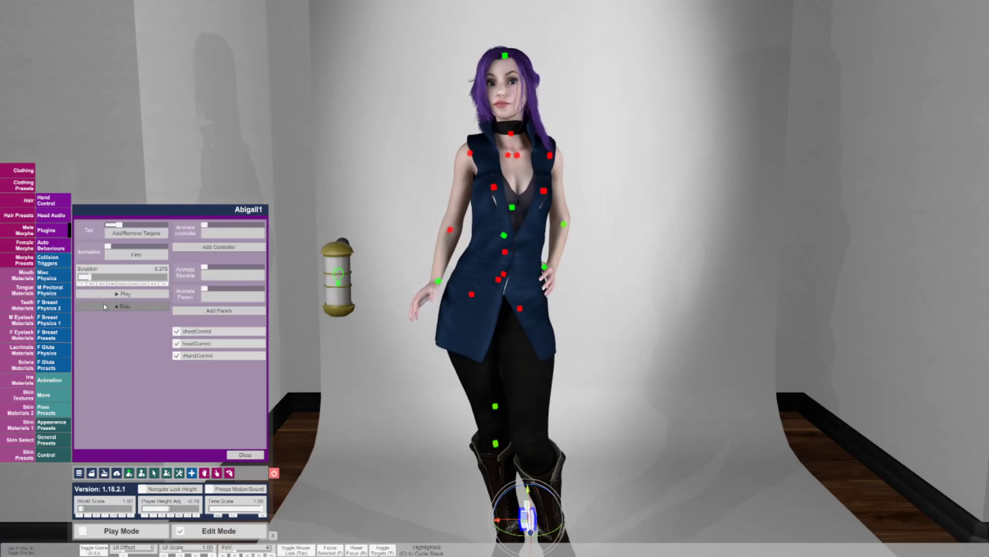
click(19, 244)
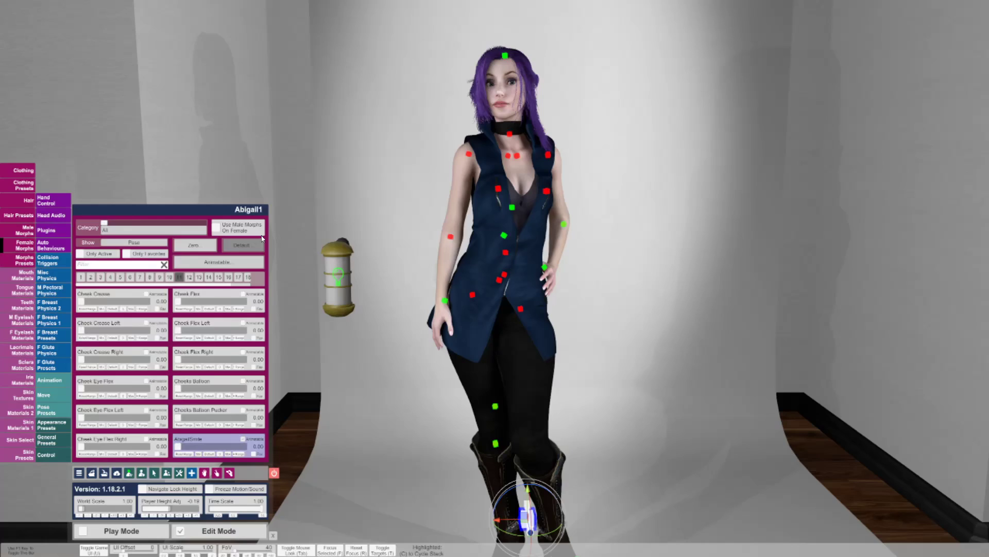
click(60, 232)
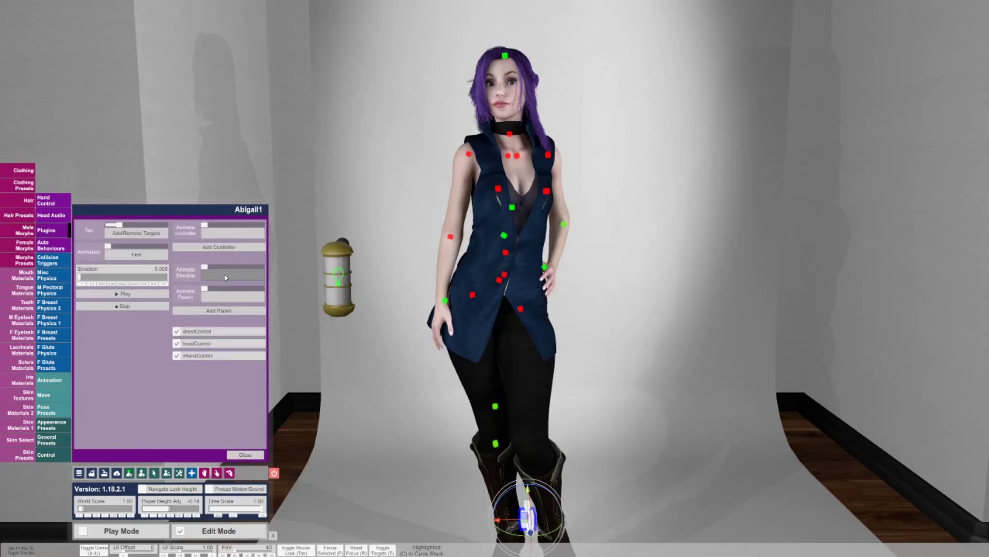
Step: Add the AbigailSmile parameter of the geometry storable as an animation target
click(231, 276)
scroll(244, 310, down, 5)
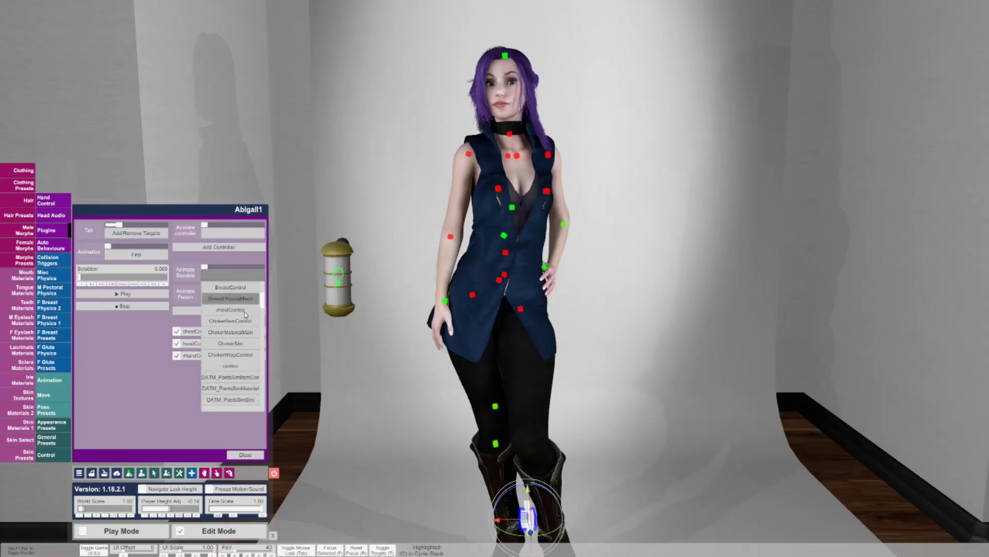
click(236, 371)
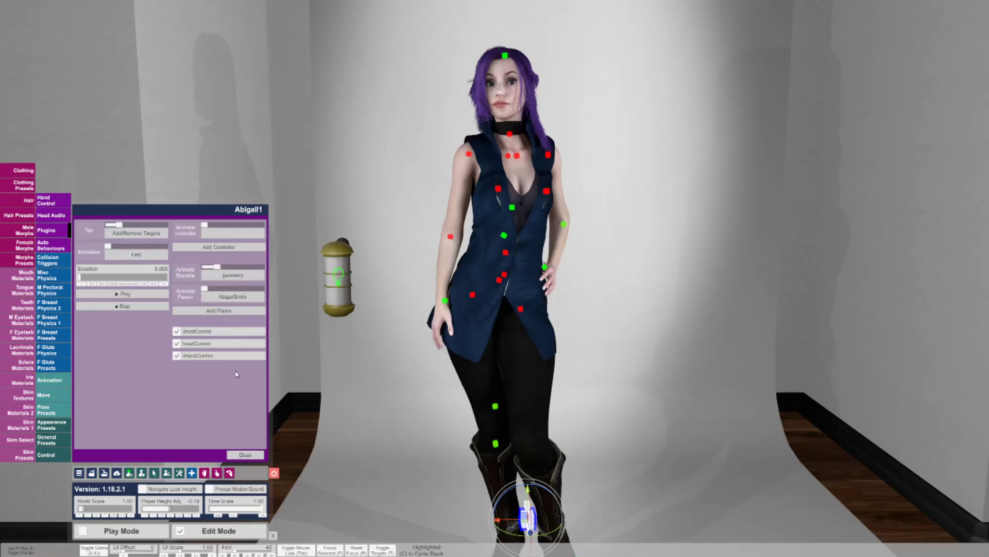
click(233, 297)
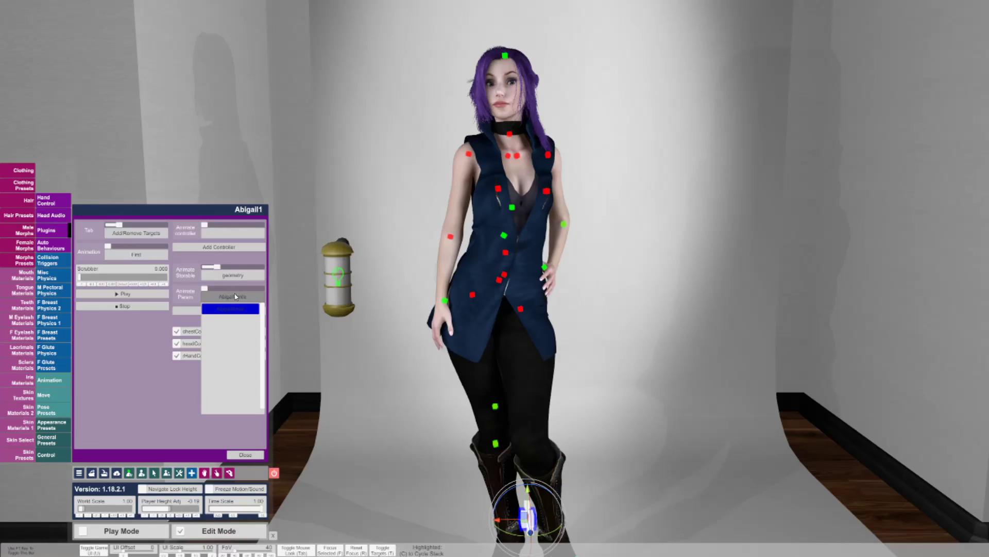
click(236, 297)
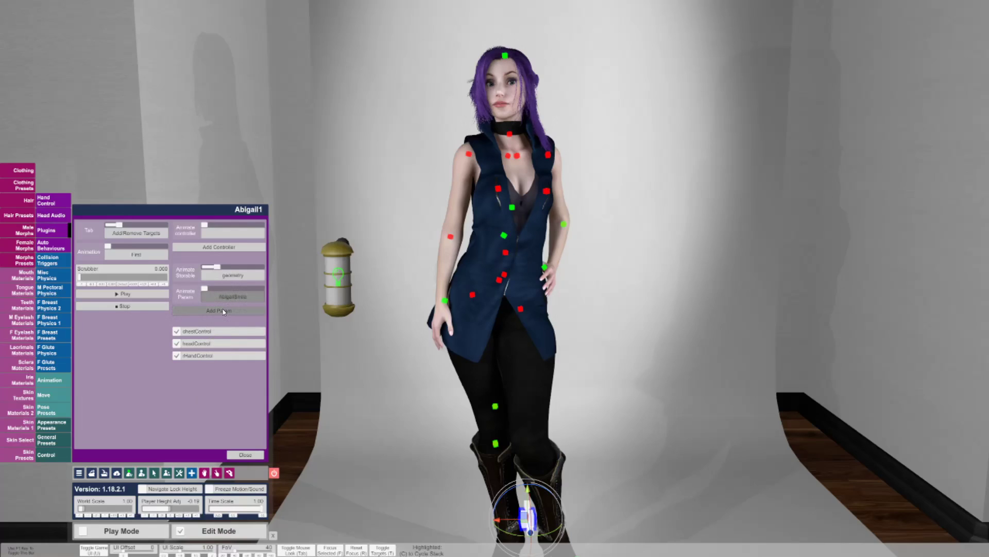
click(222, 308)
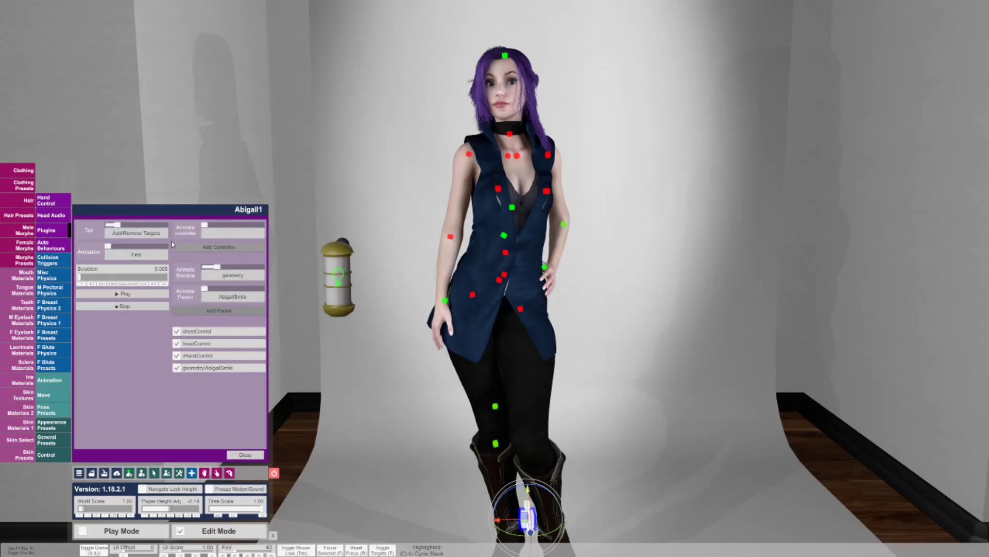
Step: Show the parameter keyframes, advance to the 1-second frame, and set geometry/AbigailSmile to about 0.80 there
click(143, 233)
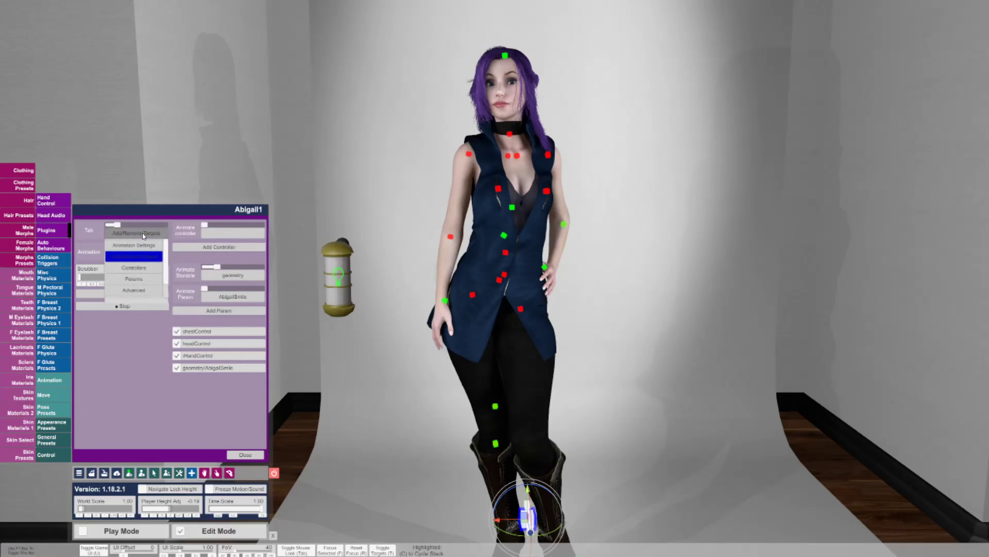
click(140, 280)
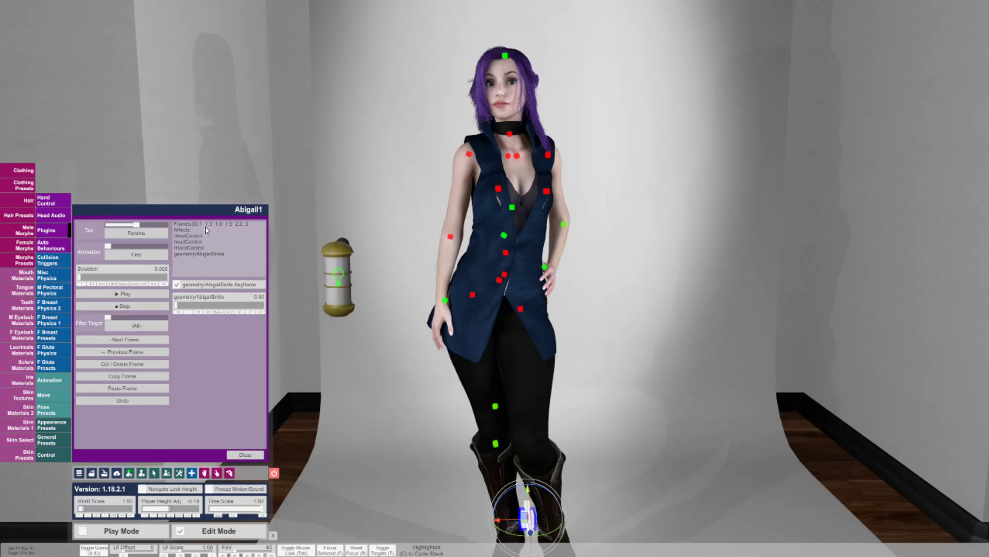
click(160, 292)
click(142, 341)
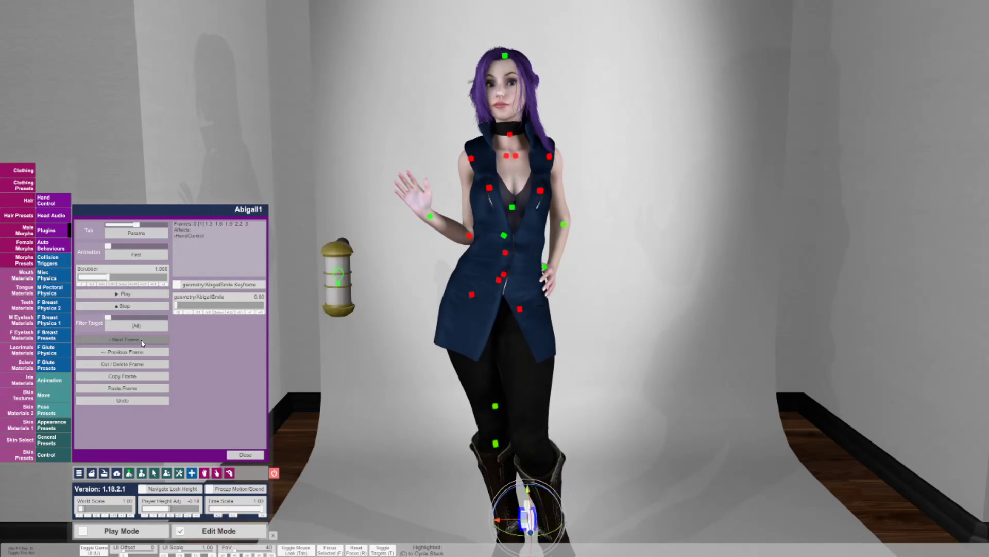
drag(176, 308, 244, 310)
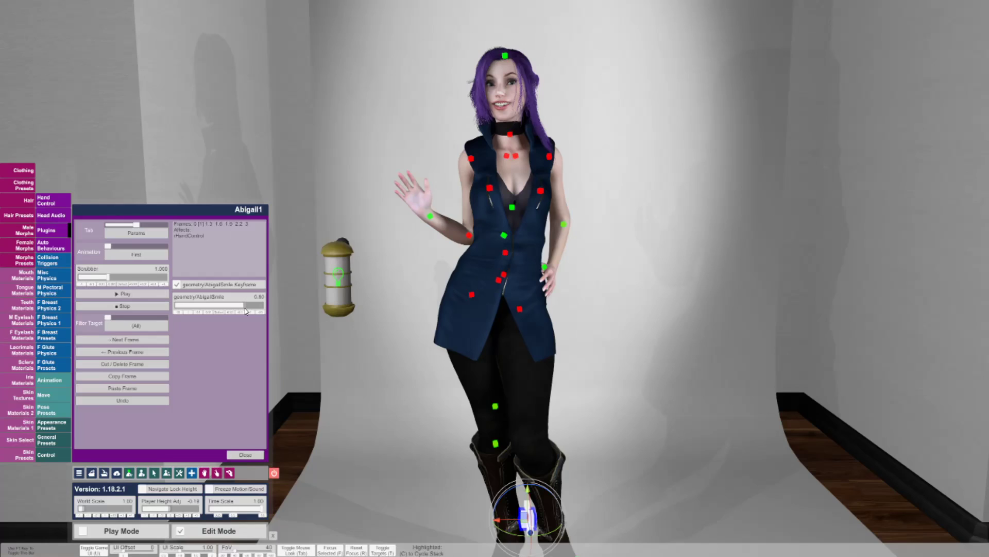
Step: Step forward through the keyframes to 2.2 seconds and back to 1.3 seconds to check the smile
click(147, 342)
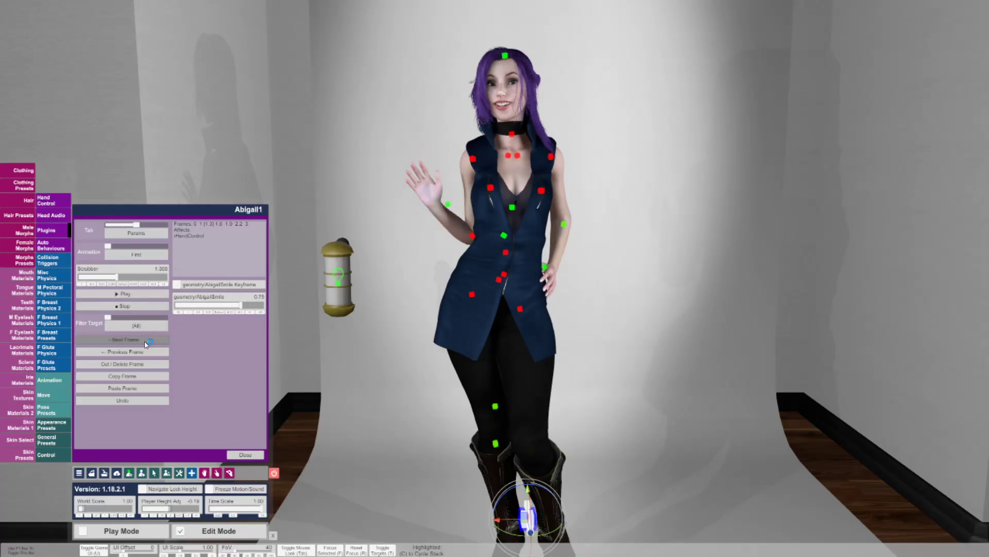
click(145, 341)
click(146, 340)
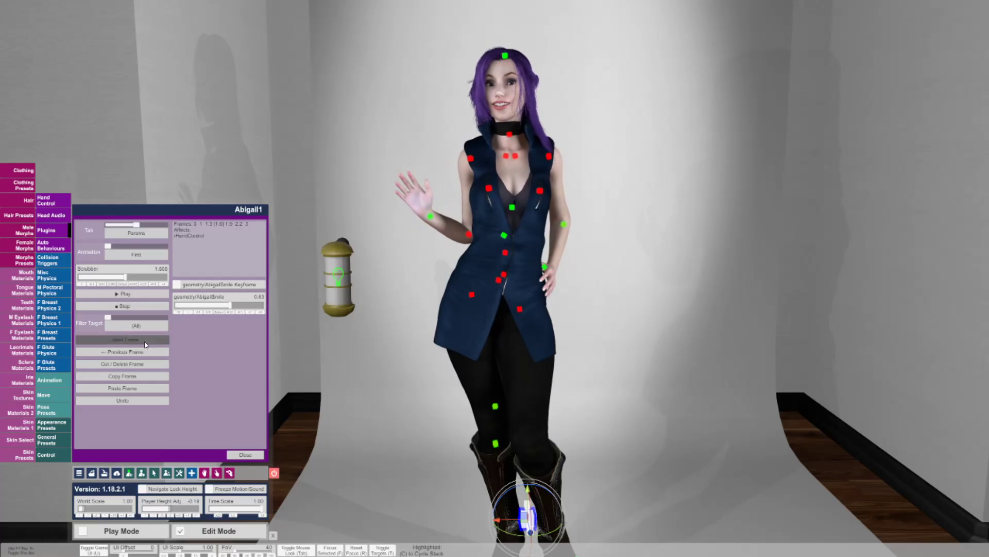
click(145, 341)
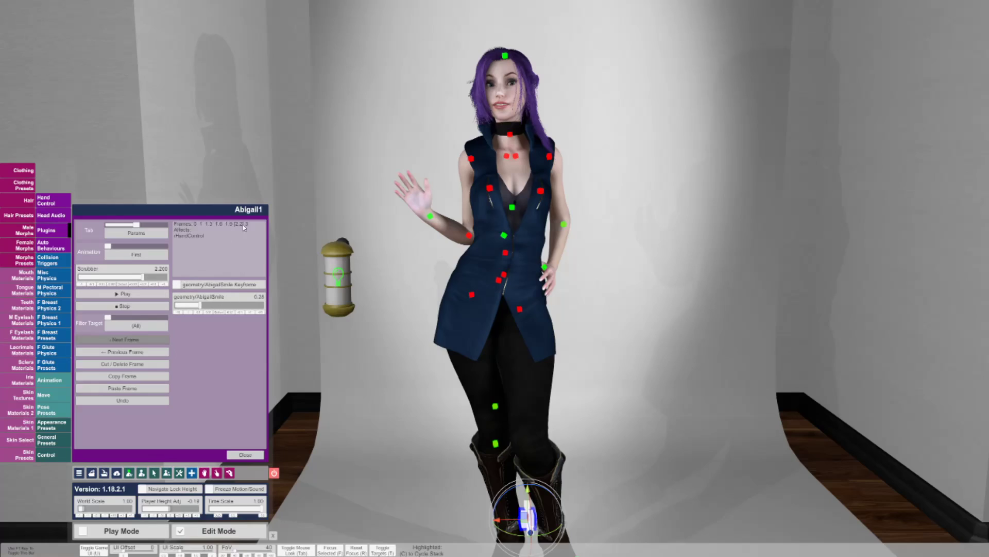
click(135, 351)
click(135, 351)
click(135, 352)
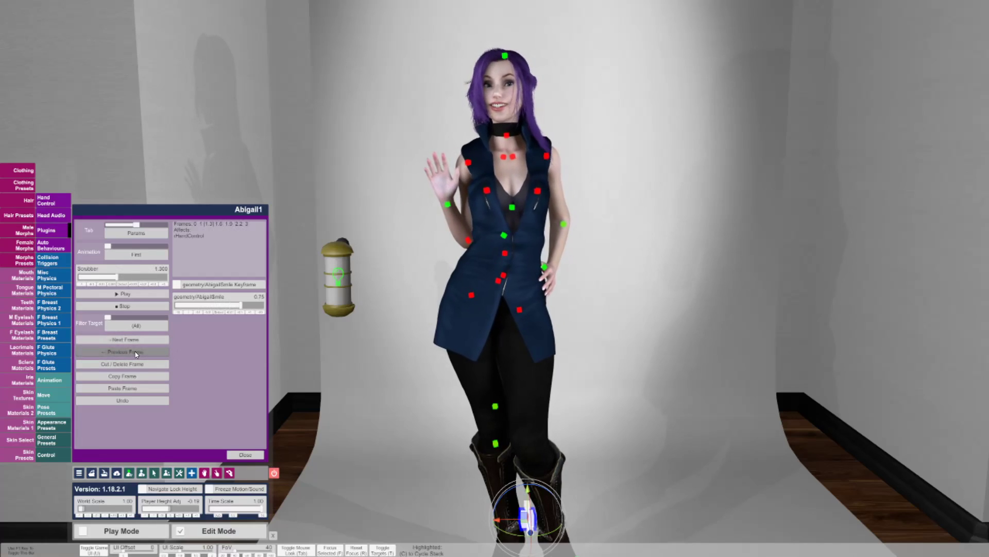
Step: Set geometry/AbigailSmile to about 0.80 at 1.3 seconds and advance to the 1.6-second keyframe
click(242, 307)
click(245, 307)
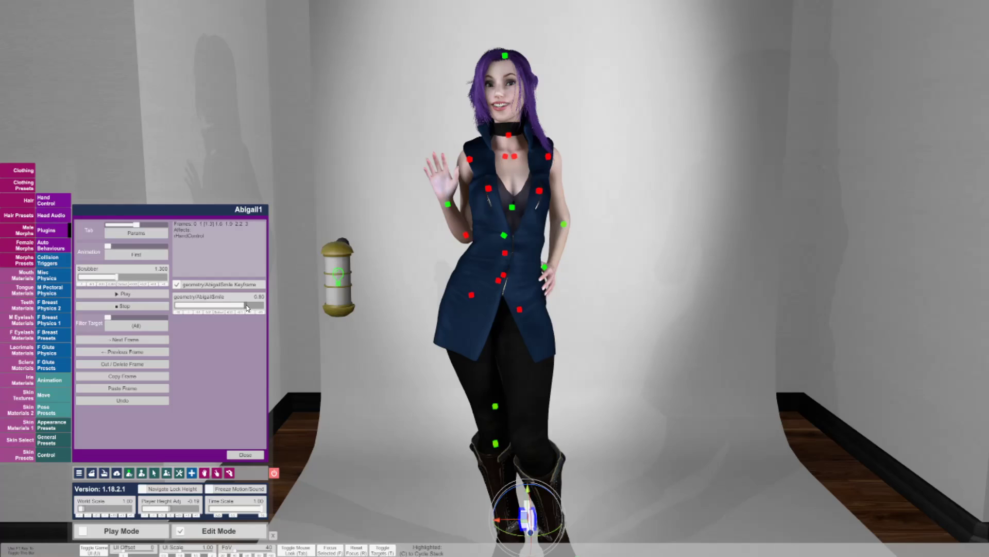
click(131, 339)
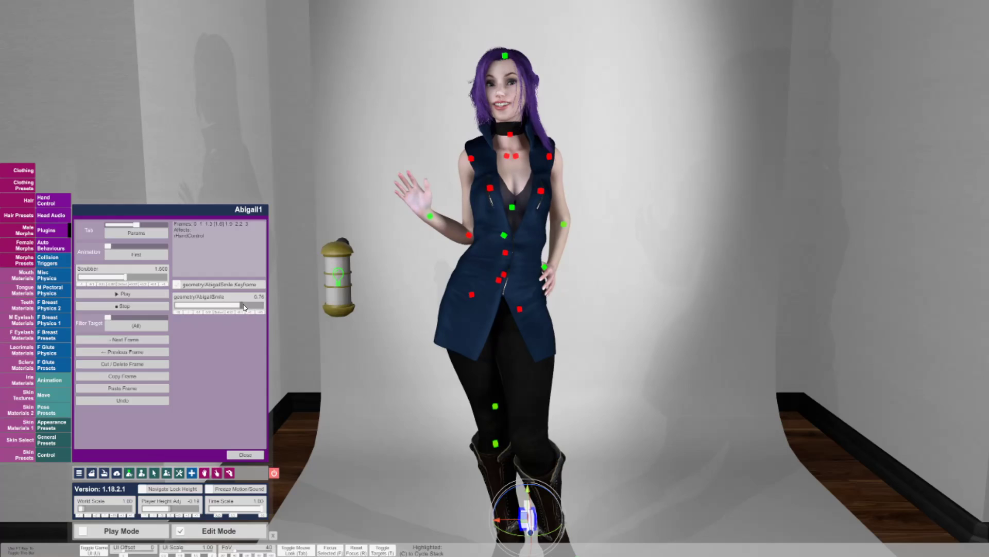
Step: Set geometry/AbigailSmile to about 0.80 at the 1.6-second and 1.9-second keyframes
click(247, 307)
click(146, 339)
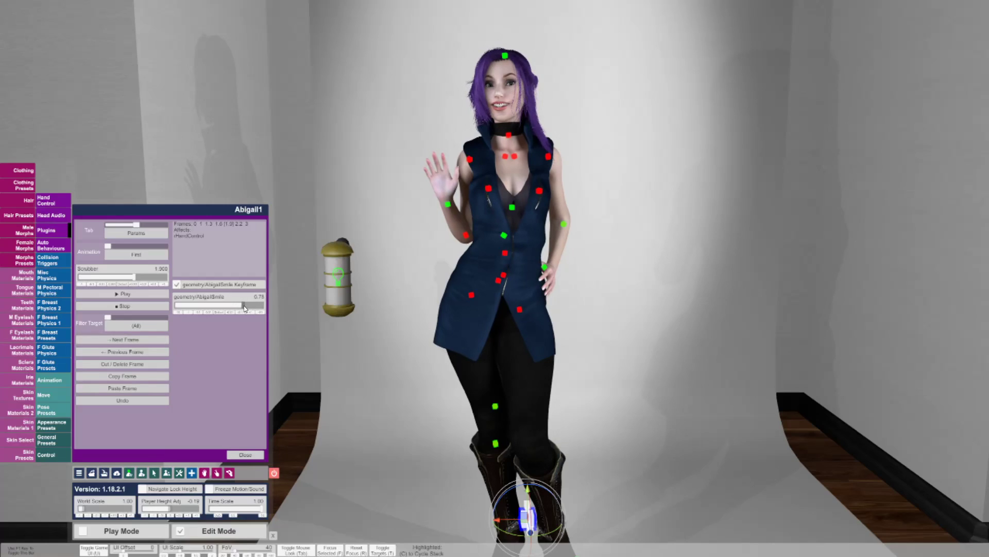
drag(244, 308, 246, 308)
Step: Play the animation in a closer view of the face to check the wave and smile, and stop it
scroll(429, 295, up, 3)
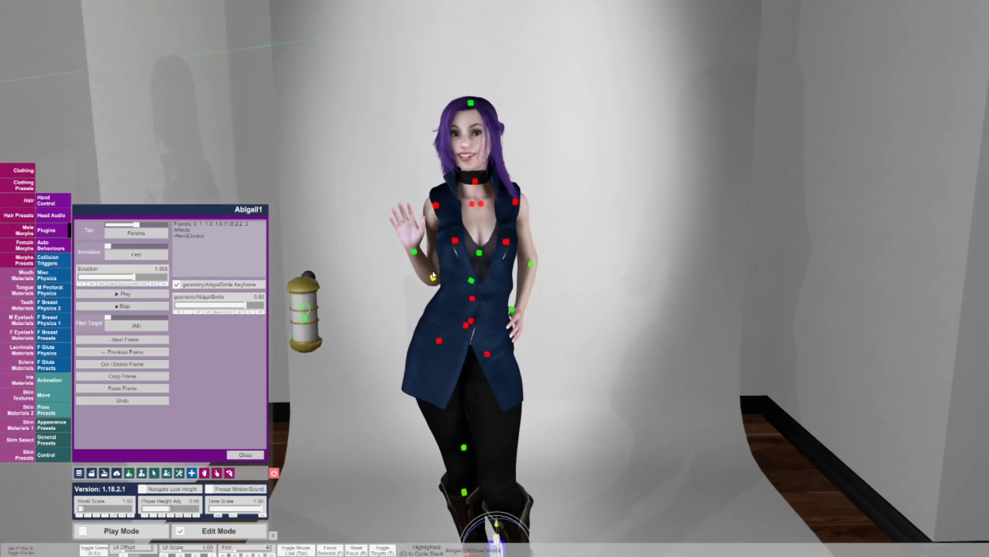
scroll(451, 289, up, 3)
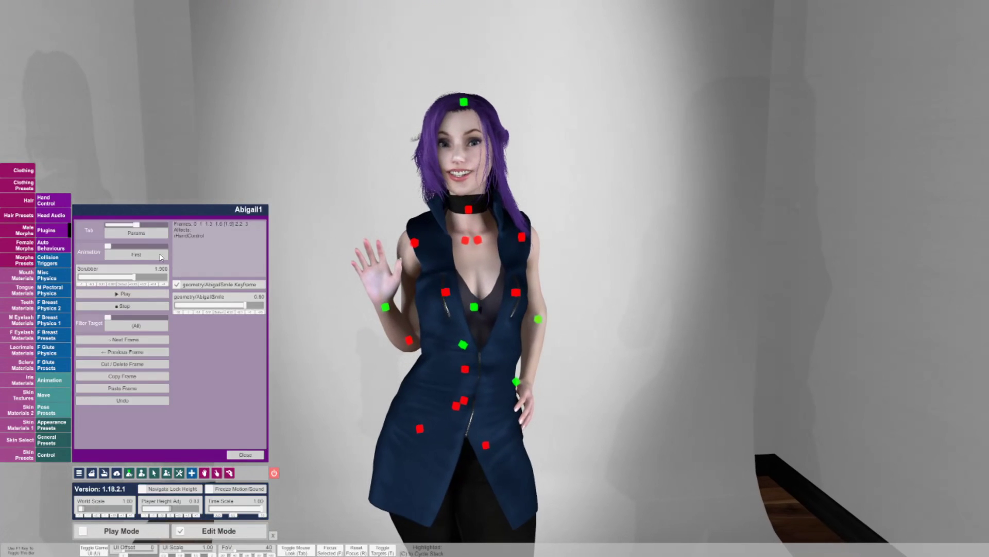
click(126, 294)
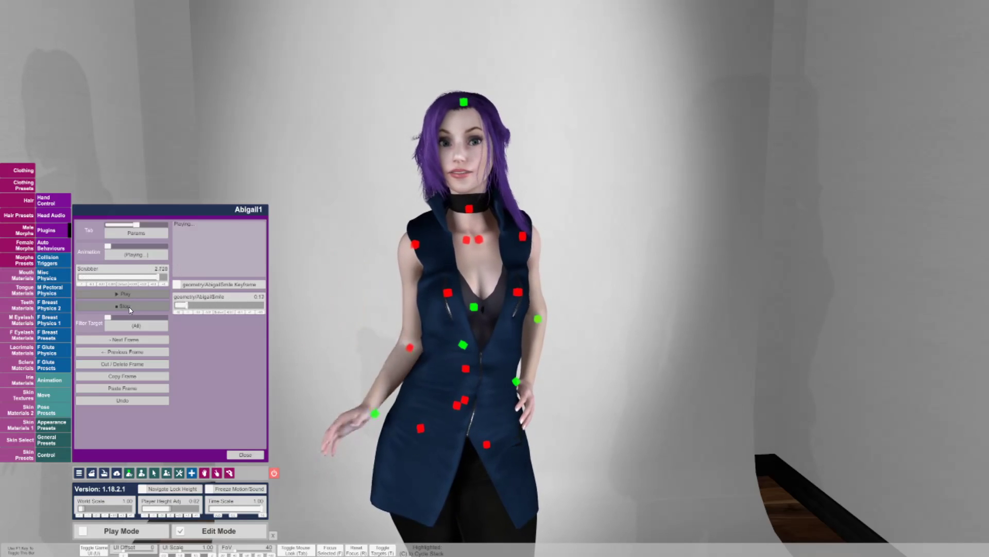
click(130, 307)
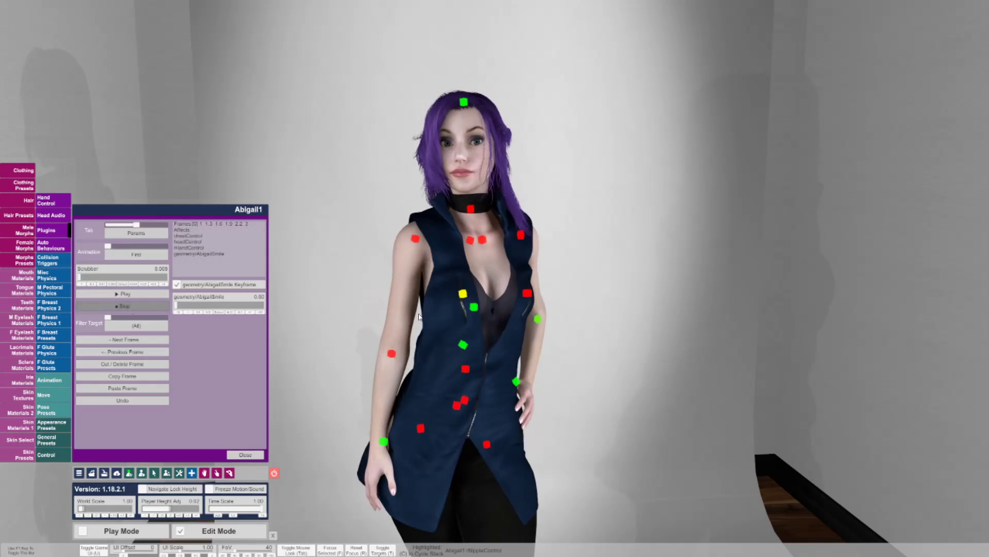
Step: Show the animation settings and check the available choices for the linked animation pattern
click(108, 225)
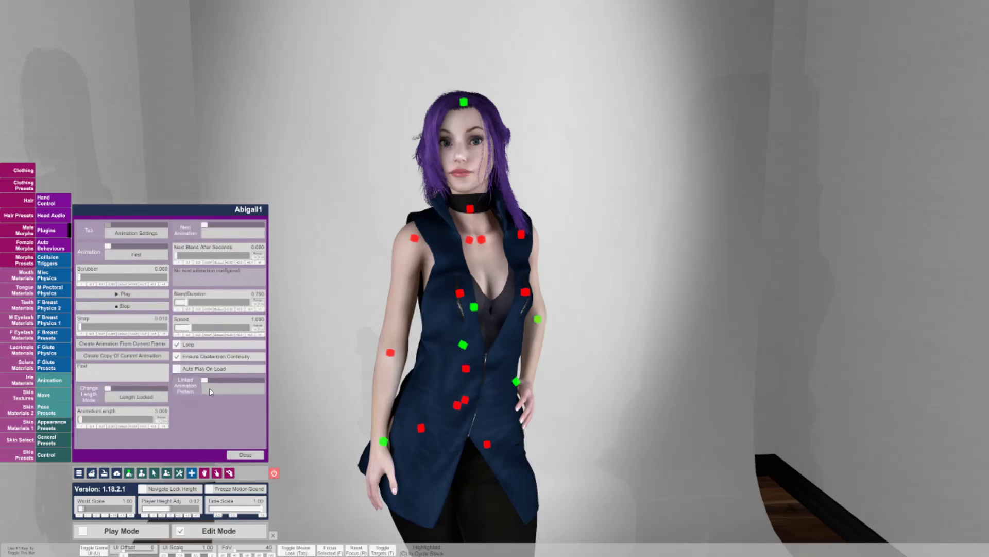
scroll(426, 328, down, 10)
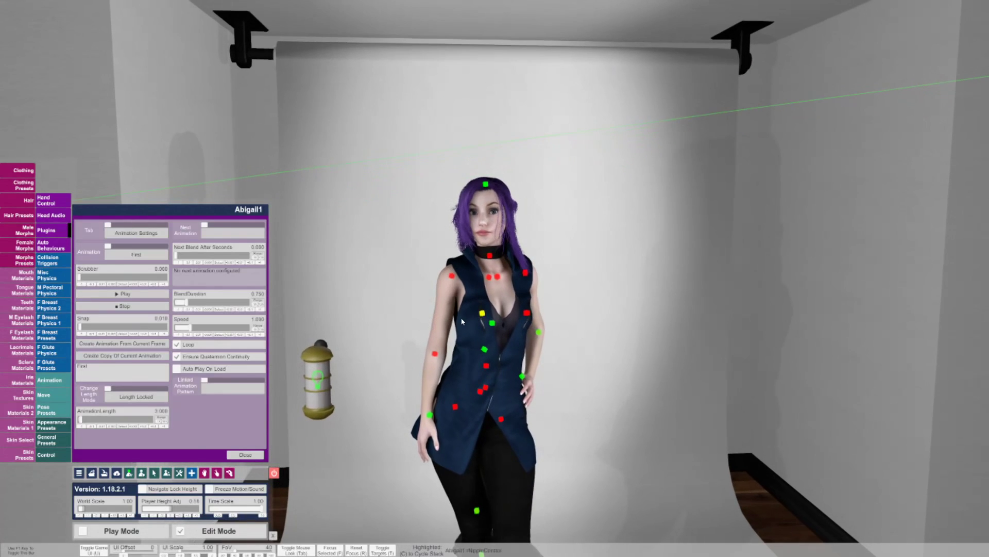
middle_drag(461, 321, 330, 355)
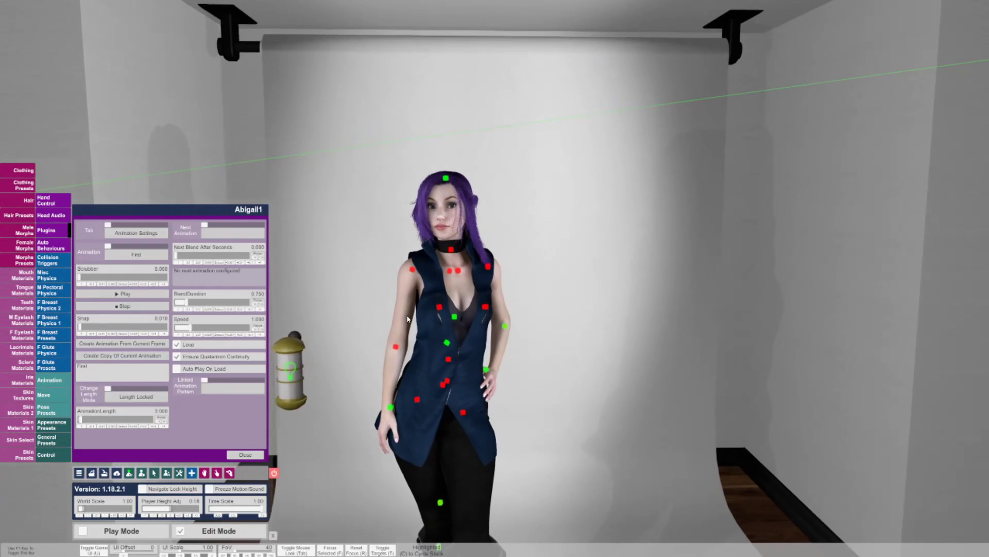
click(230, 391)
click(201, 390)
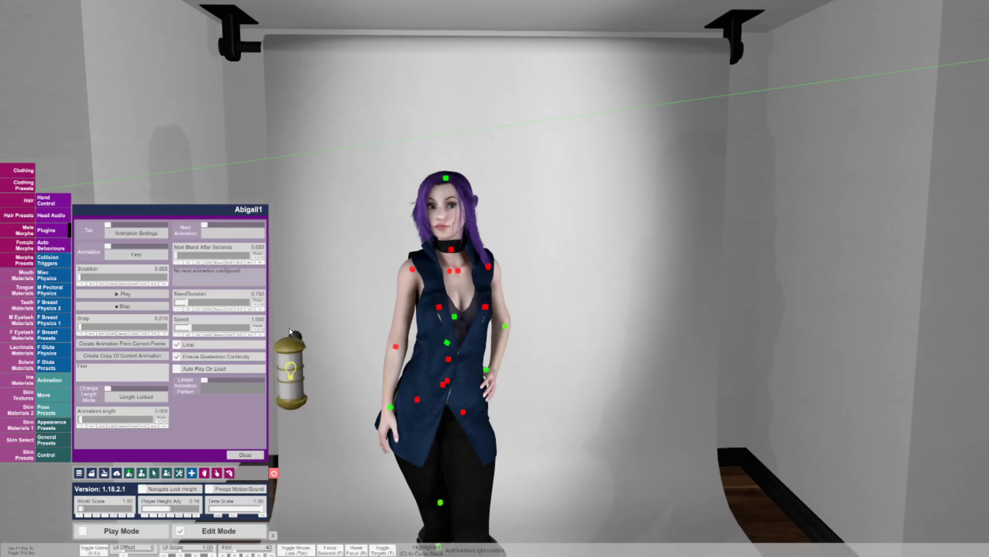
Step: Add an AnimationPattern atom to the scene and move it down to the space beside the person's head
click(191, 473)
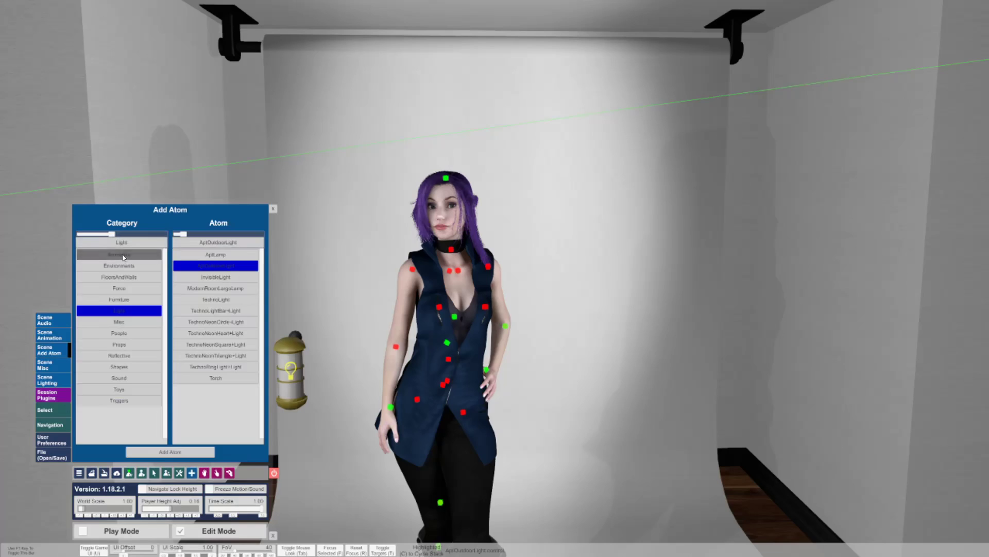
click(119, 254)
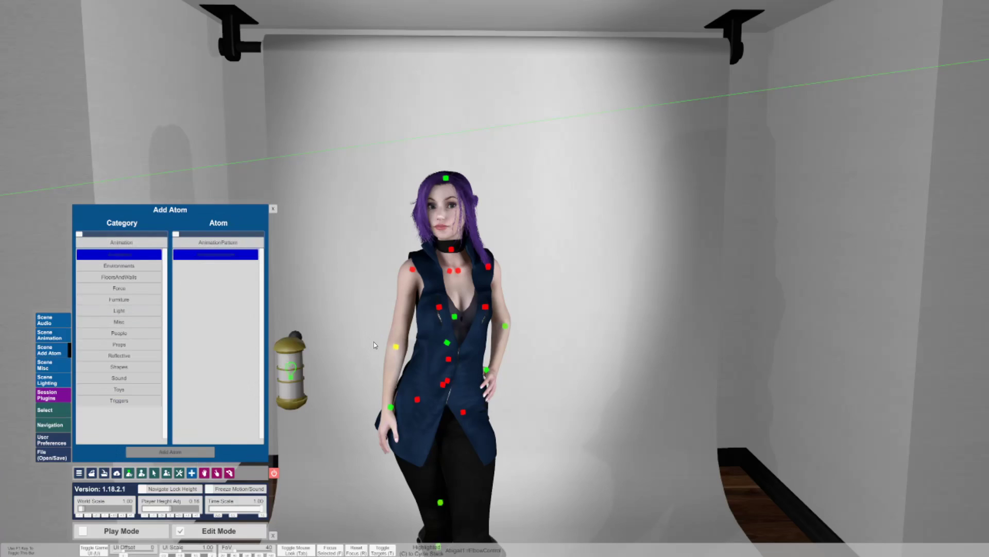
scroll(385, 341, down, 5)
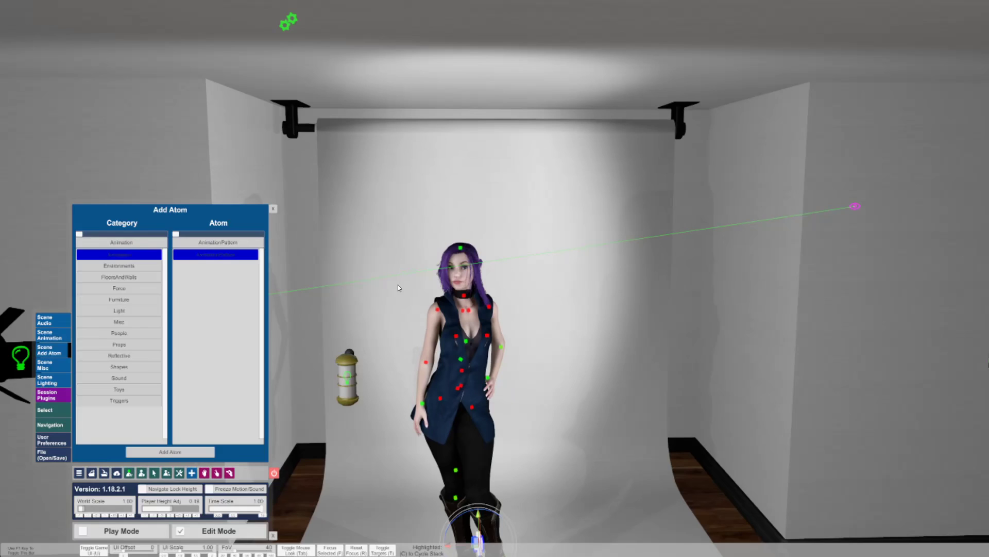
click(287, 21)
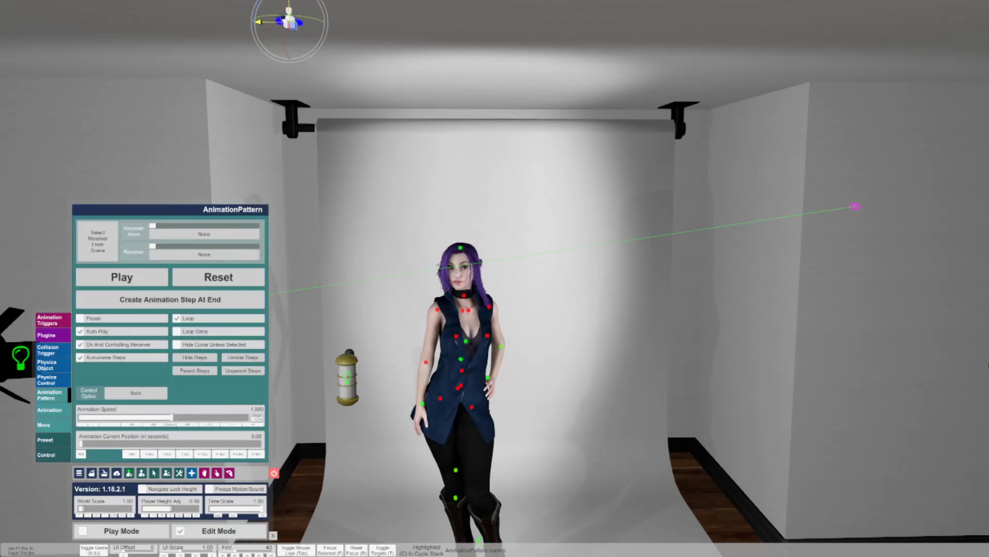
drag(287, 21, 355, 194)
key(f)
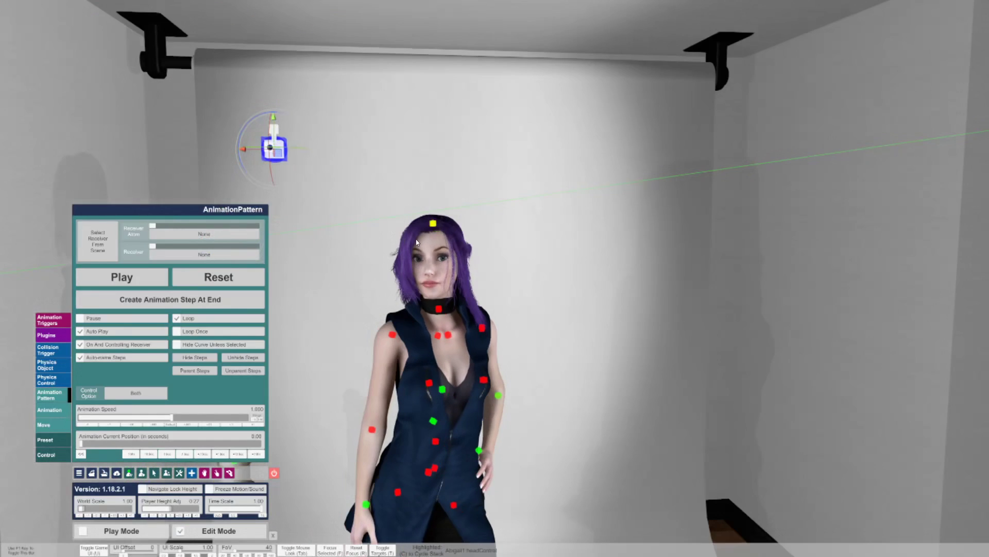
Step: Create three animation steps at the end of the pattern and space them out in a horizontal row
click(176, 300)
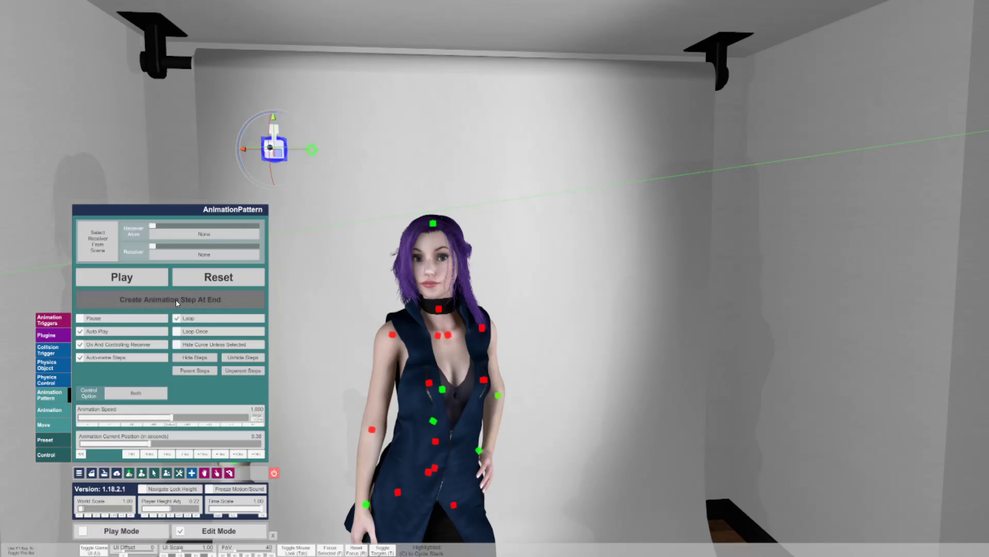
click(176, 300)
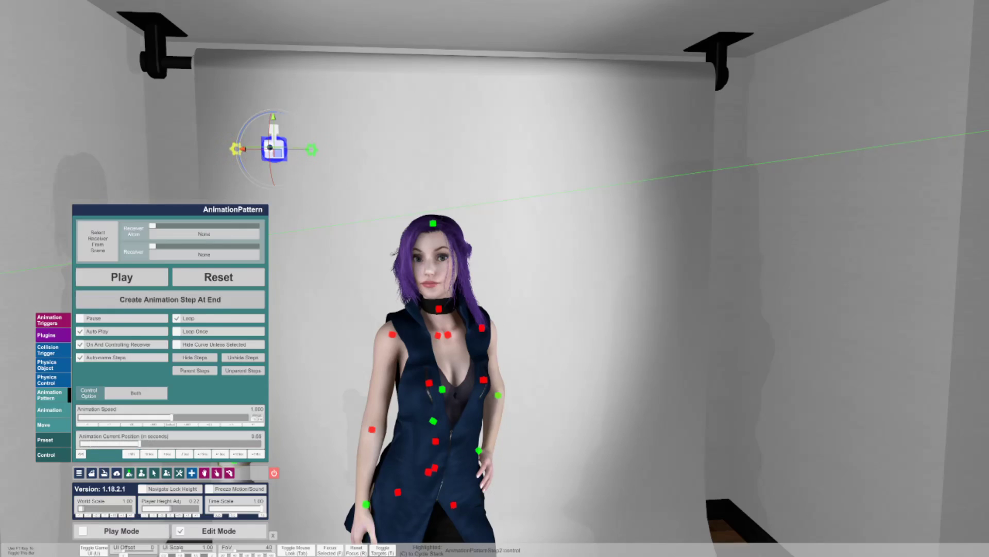
click(262, 177)
mouse_move(261, 170)
mouse_down()
mouse_move(394, 170)
mouse_move(373, 149)
mouse_up()
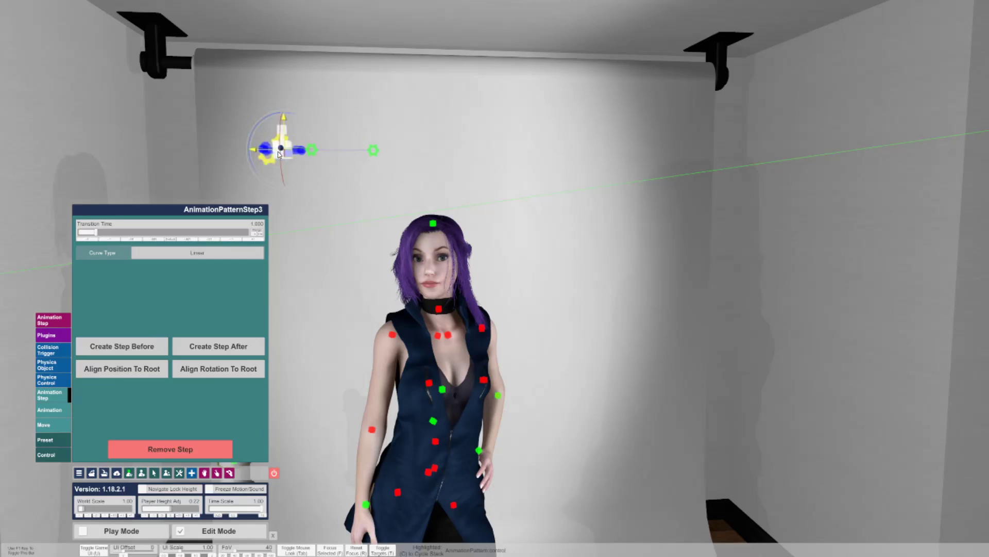
mouse_move(373, 149)
mouse_down()
mouse_move(454, 148)
mouse_move(453, 97)
mouse_move(434, 149)
mouse_up()
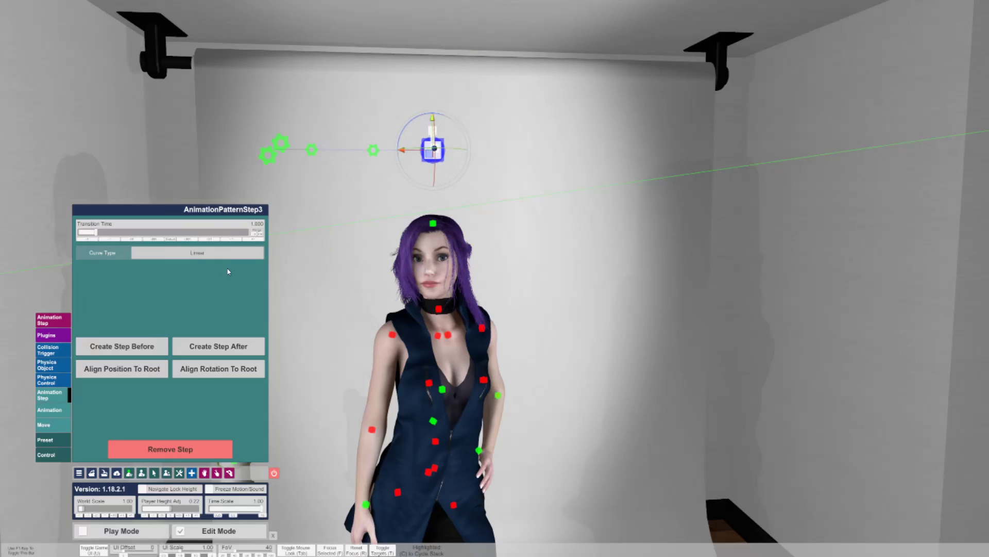
Step: Examine the third step's trigger actions, the pattern's settings and the second step's settings
click(52, 320)
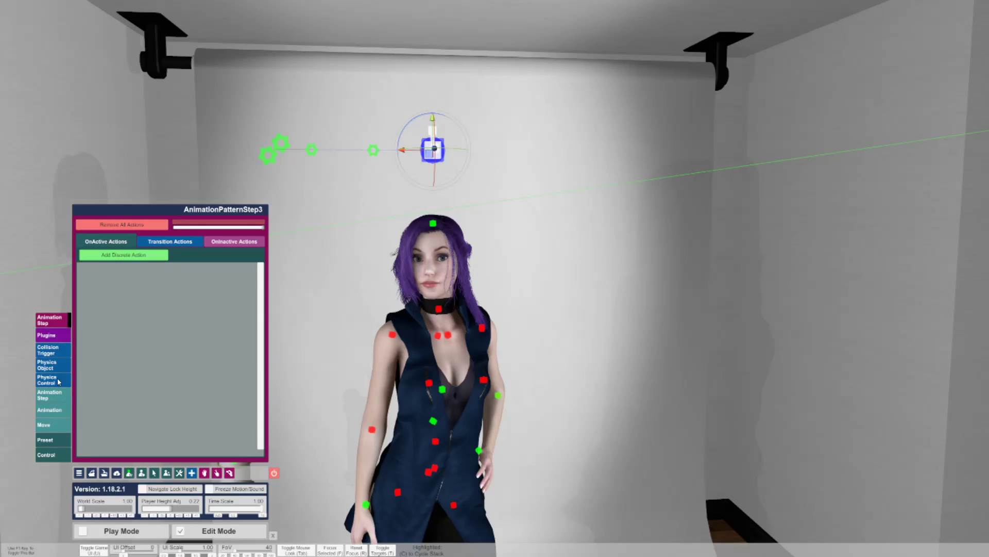
click(50, 394)
click(269, 153)
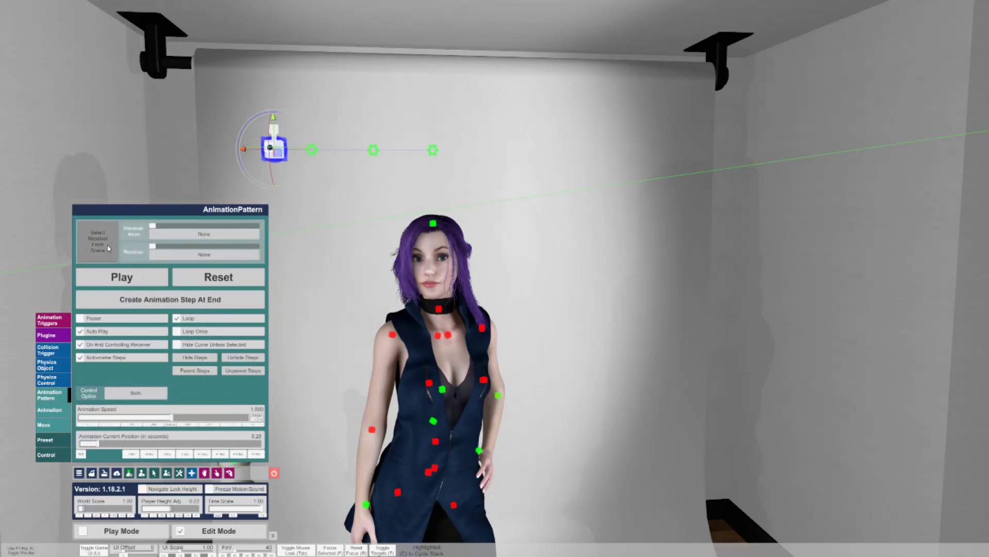
middle_drag(361, 298, 346, 200)
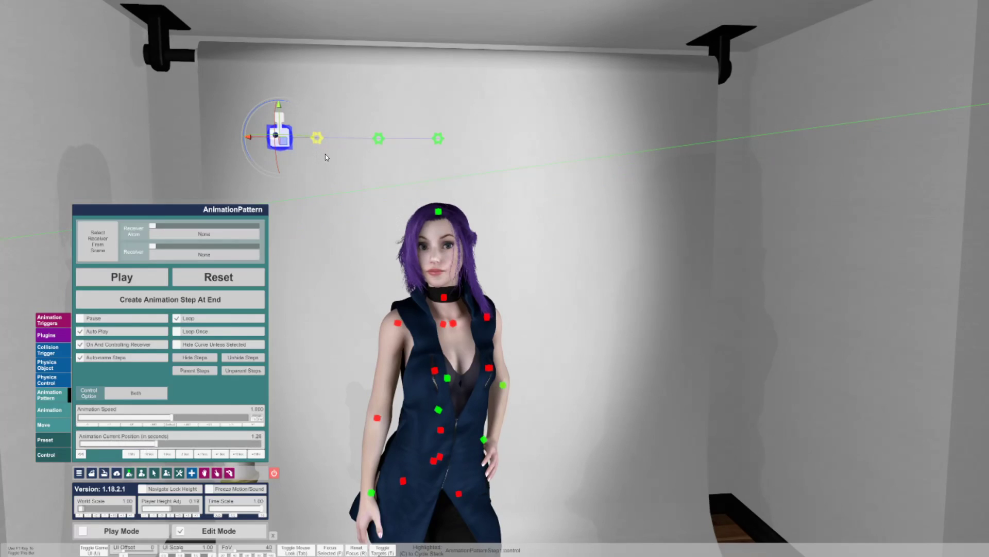
click(379, 149)
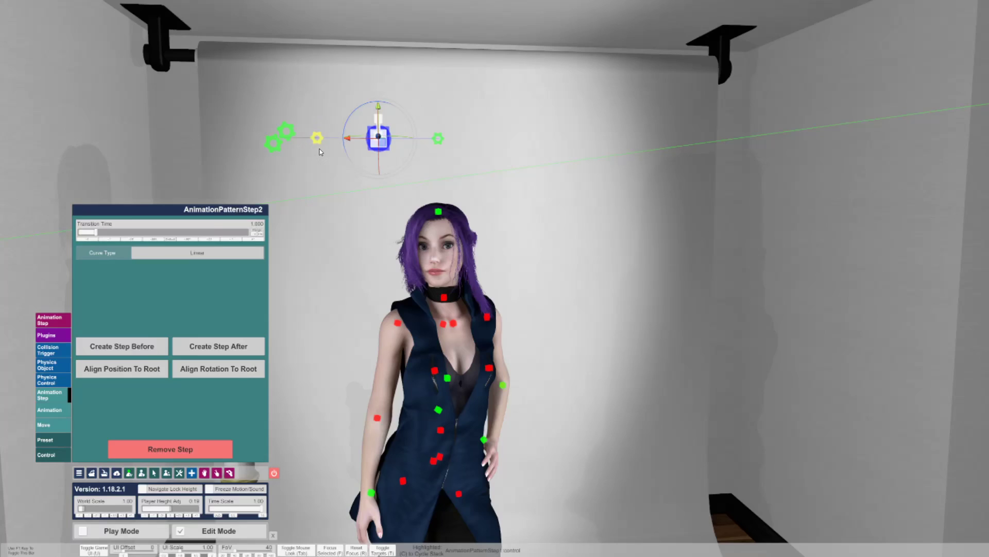
middle_drag(355, 256, 310, 225)
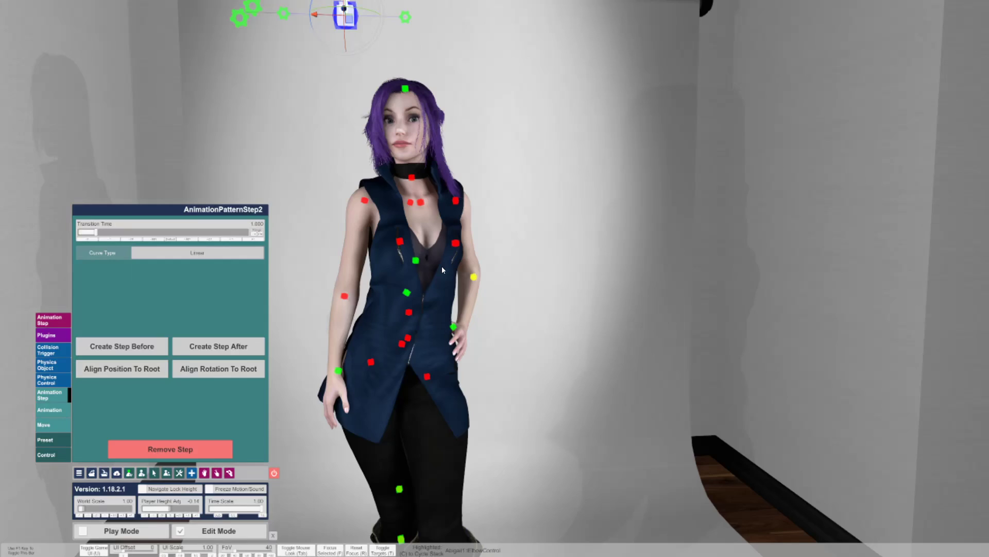
scroll(441, 265, down, 3)
scroll(318, 332, down, 3)
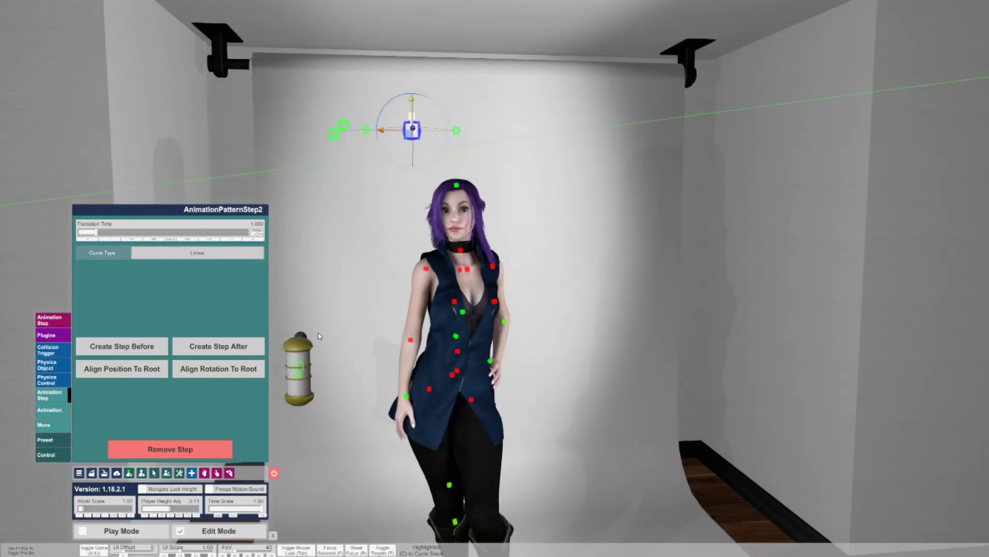
Step: Compare the person's controller keyframes with the transition times of the pattern's second and third steps
scroll(318, 333, up, 3)
click(423, 490)
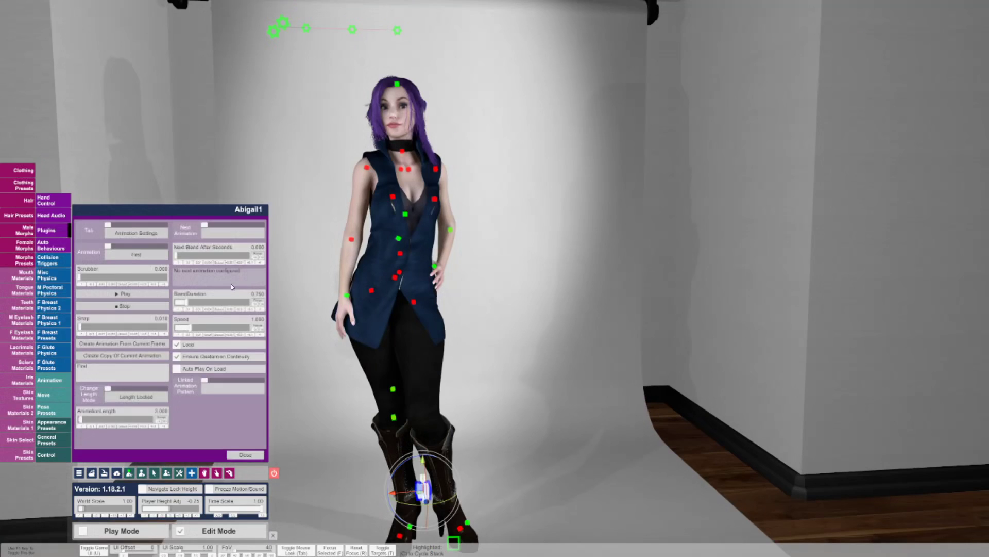
click(118, 232)
click(130, 268)
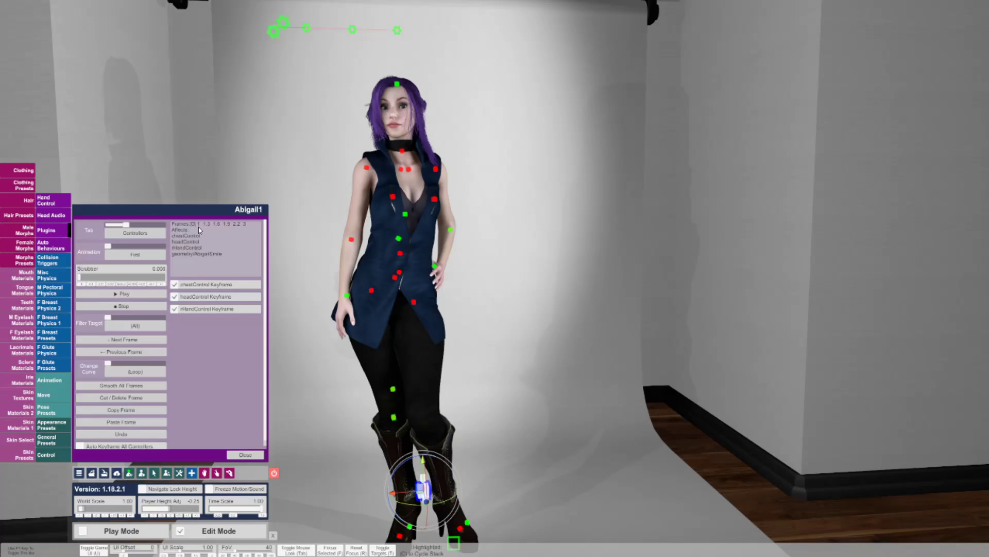
right_drag(288, 191, 205, 242)
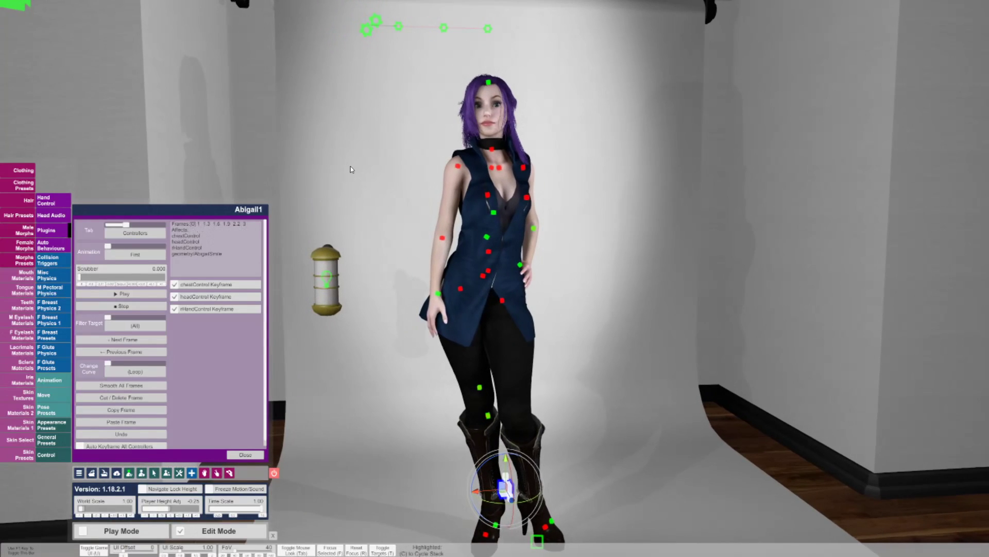
right_drag(351, 169, 317, 222)
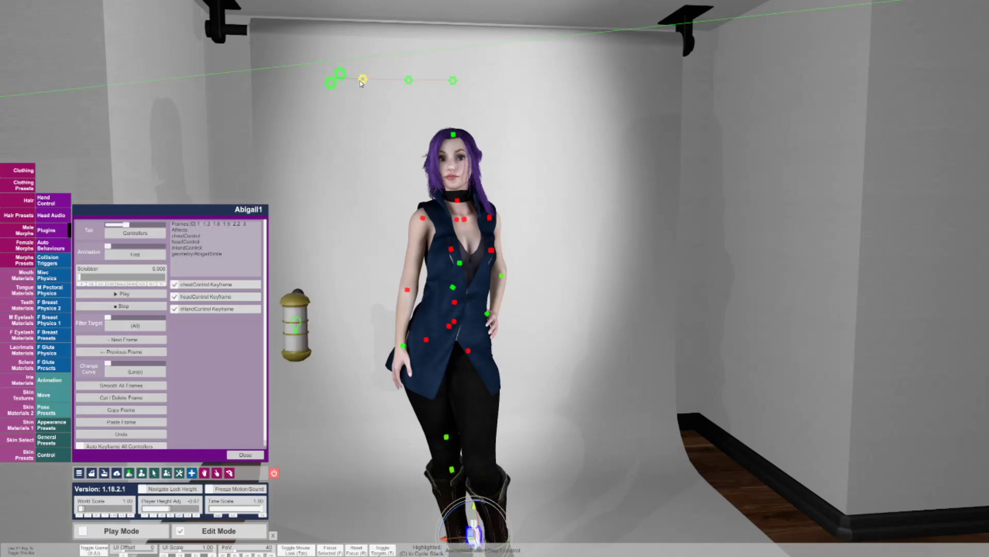
click(410, 85)
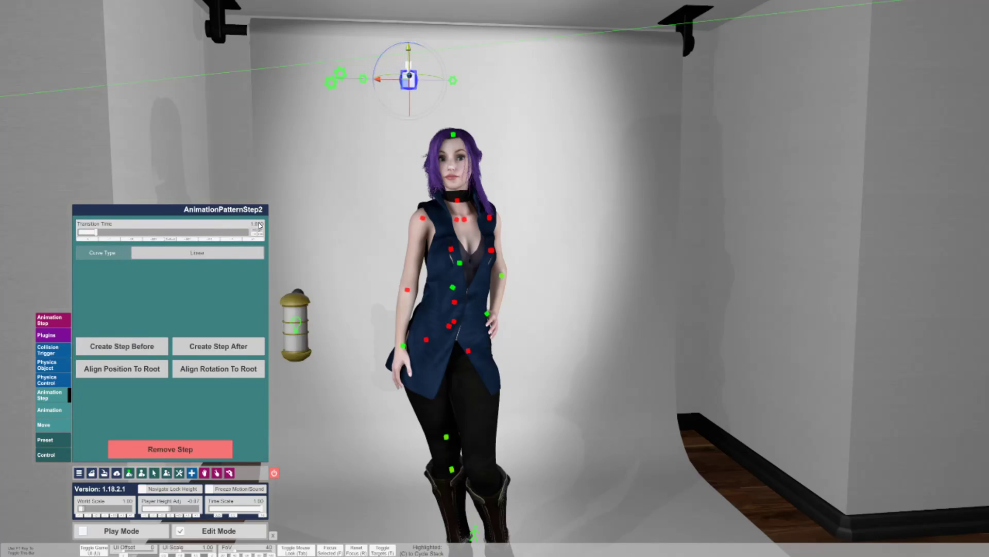
click(453, 81)
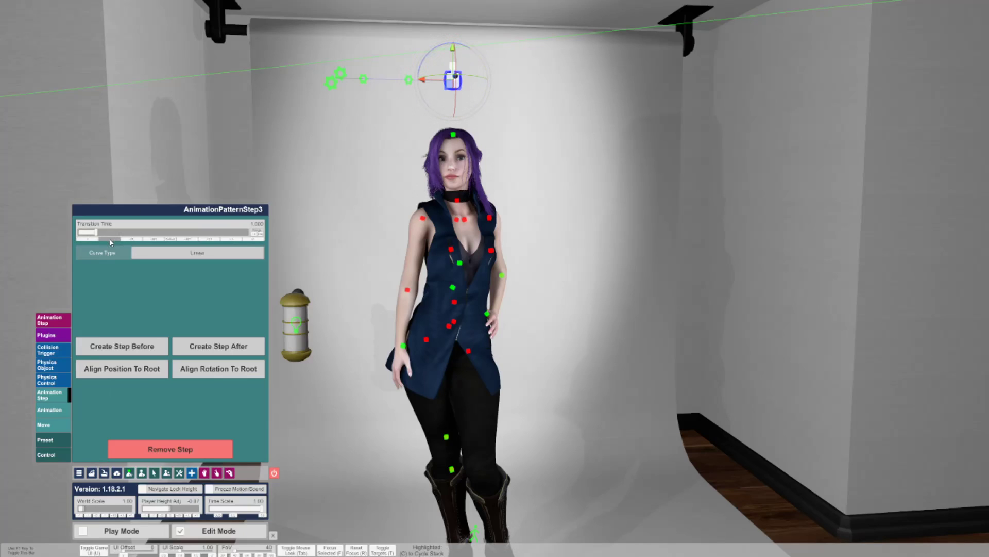
Step: Add an OnActive action to the second animation step targeting AptOutdoorLight, receiver AptOutdoorLightSource, target on
click(409, 80)
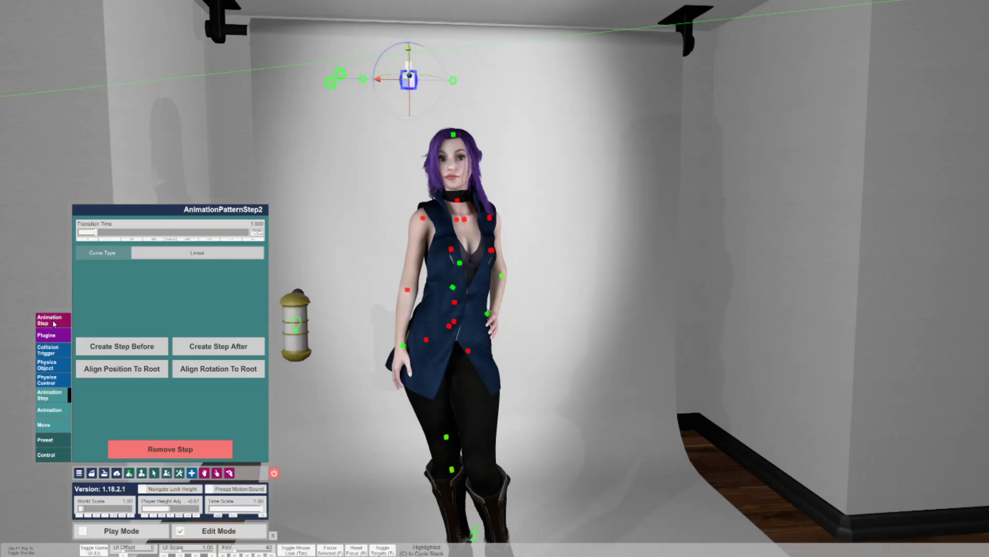
click(52, 319)
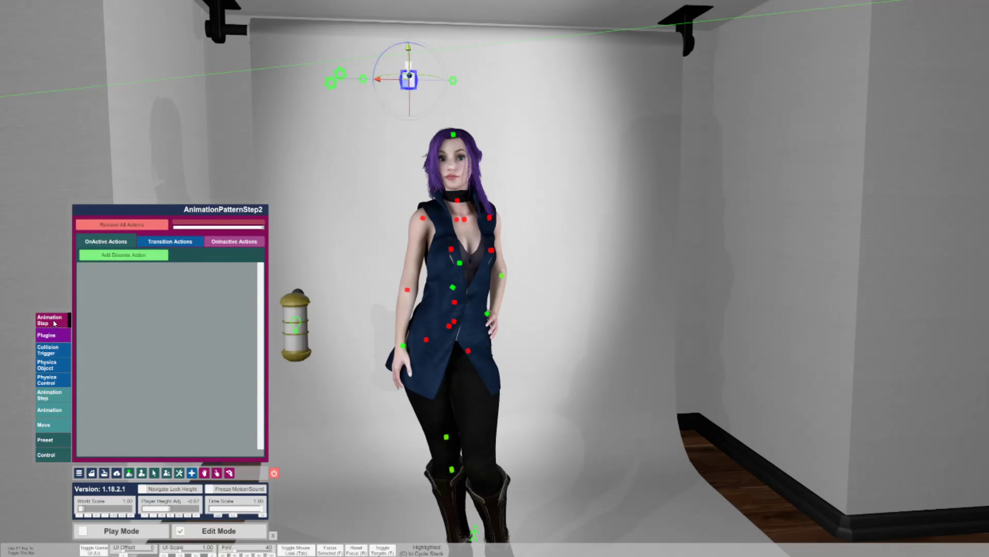
click(111, 254)
click(193, 248)
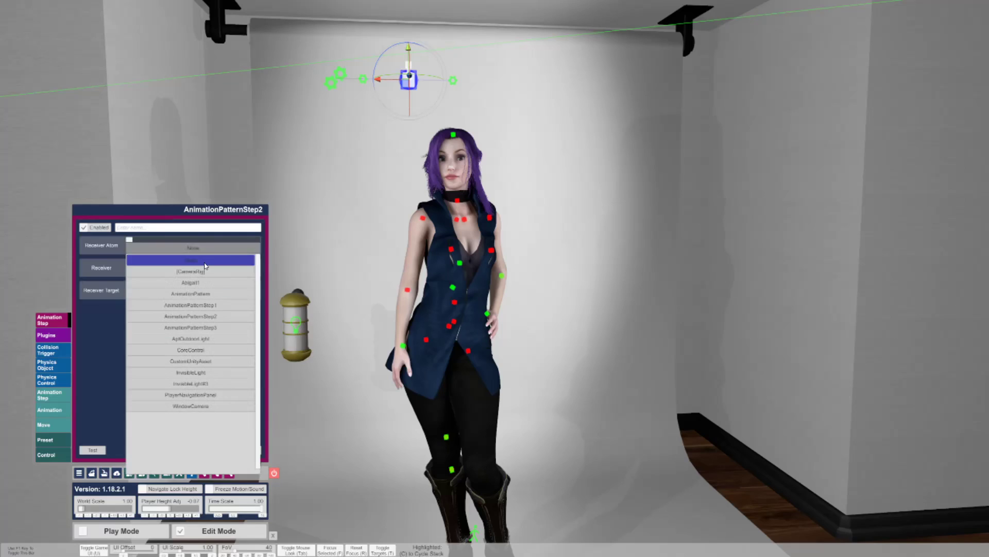
click(201, 331)
click(202, 272)
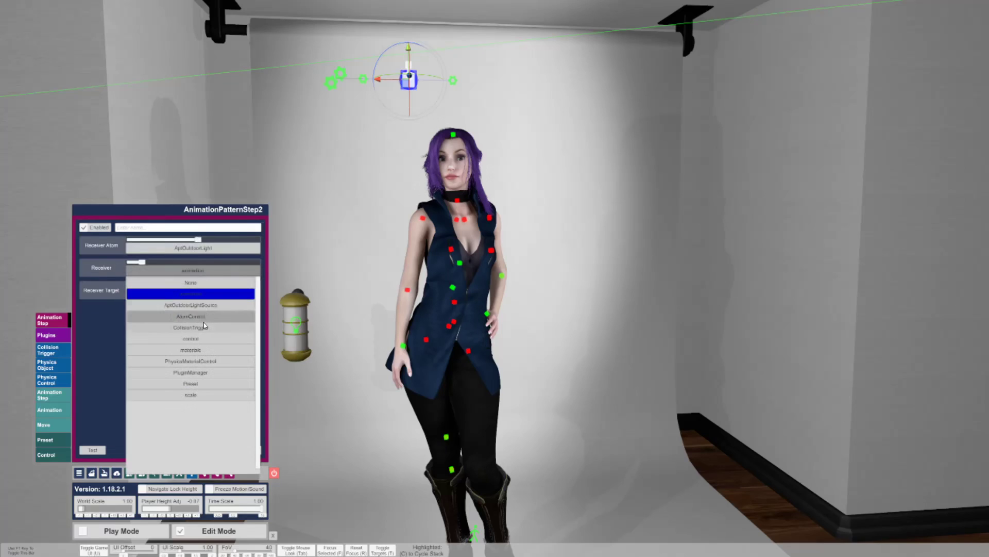
click(201, 305)
click(201, 292)
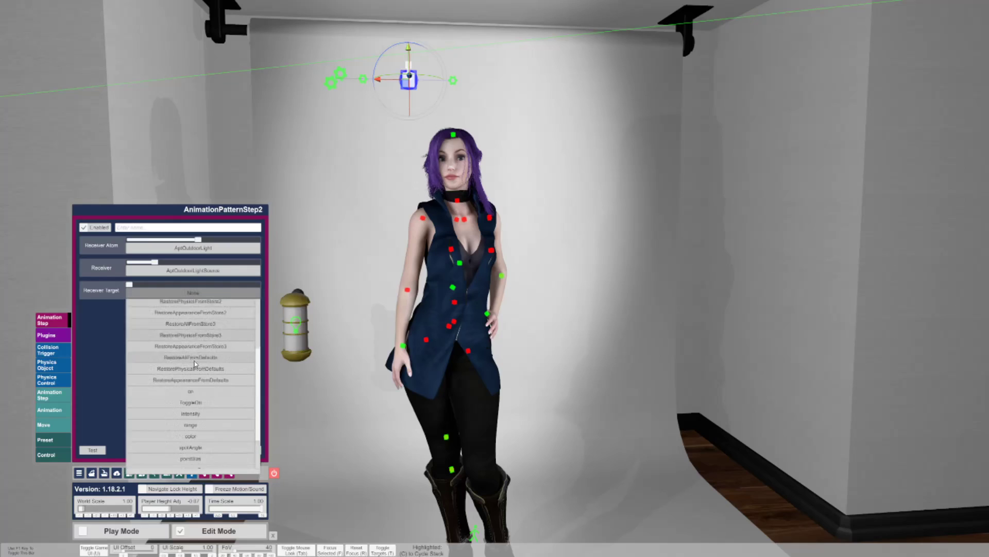
click(200, 391)
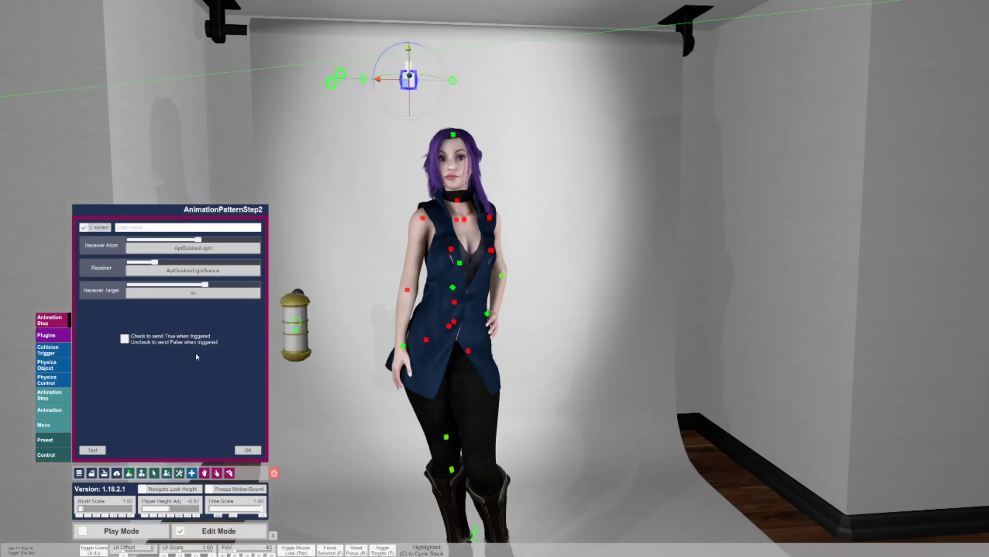
Step: Test the second step's light action with False, set it to send True, and test it again
click(93, 450)
click(124, 338)
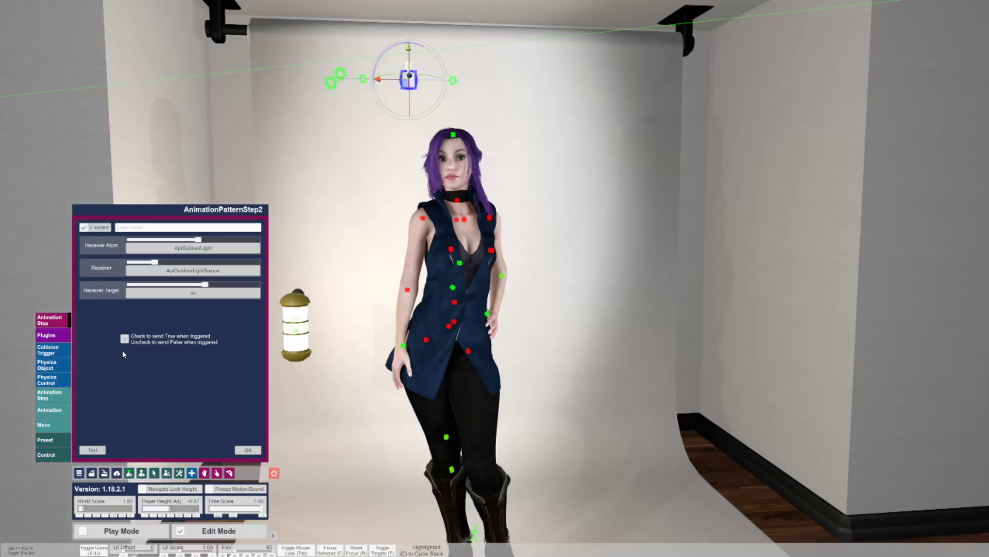
click(98, 450)
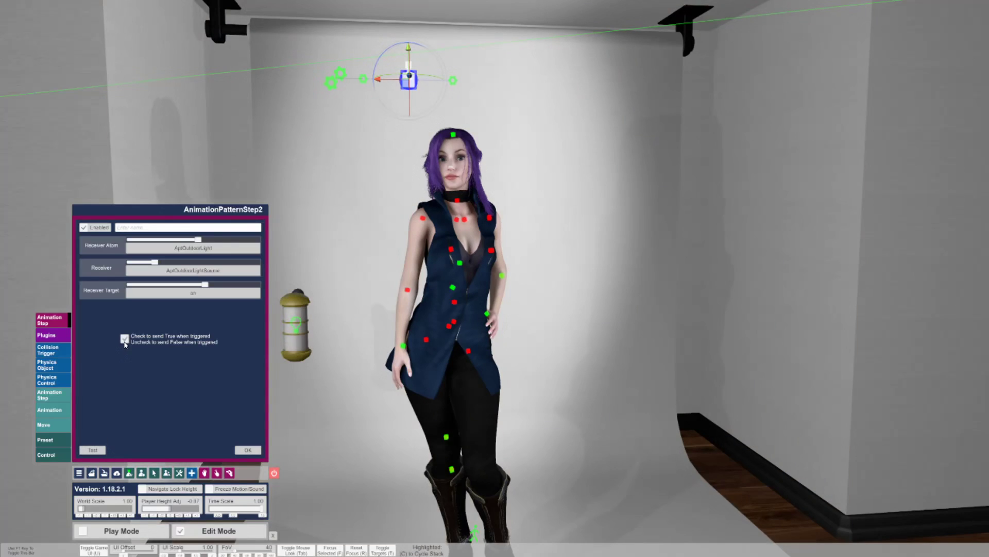
click(248, 449)
Step: Reset the animation pattern and disable its Auto Play option
click(335, 78)
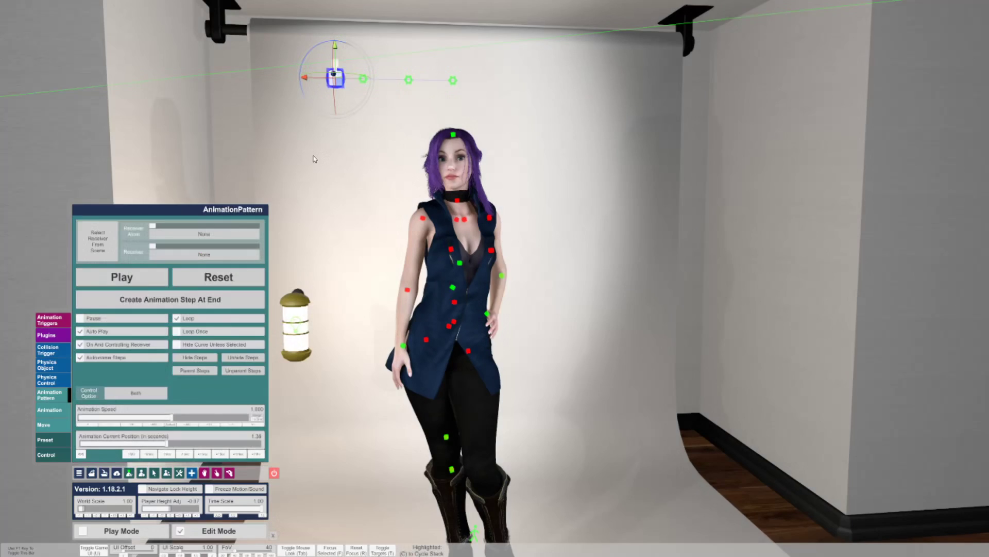
click(181, 280)
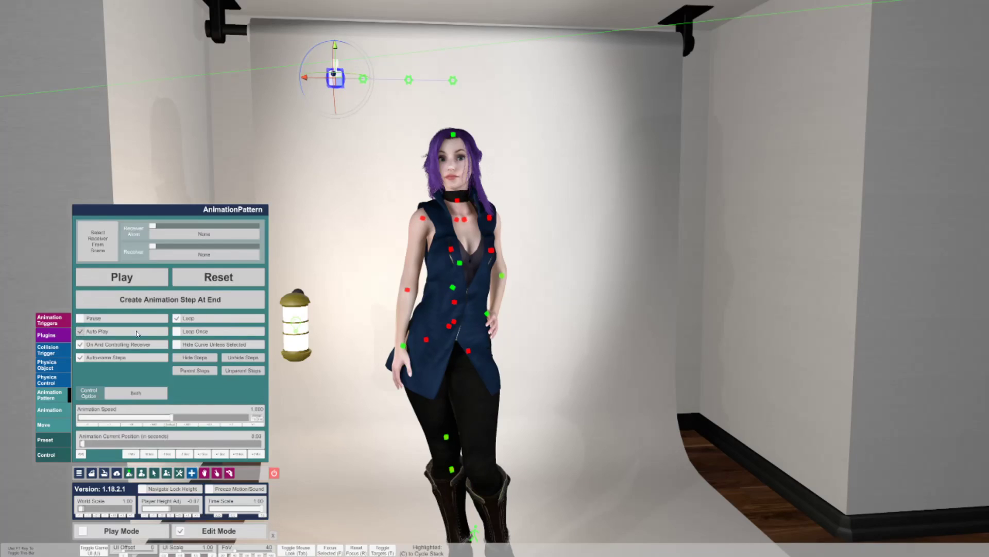
click(81, 332)
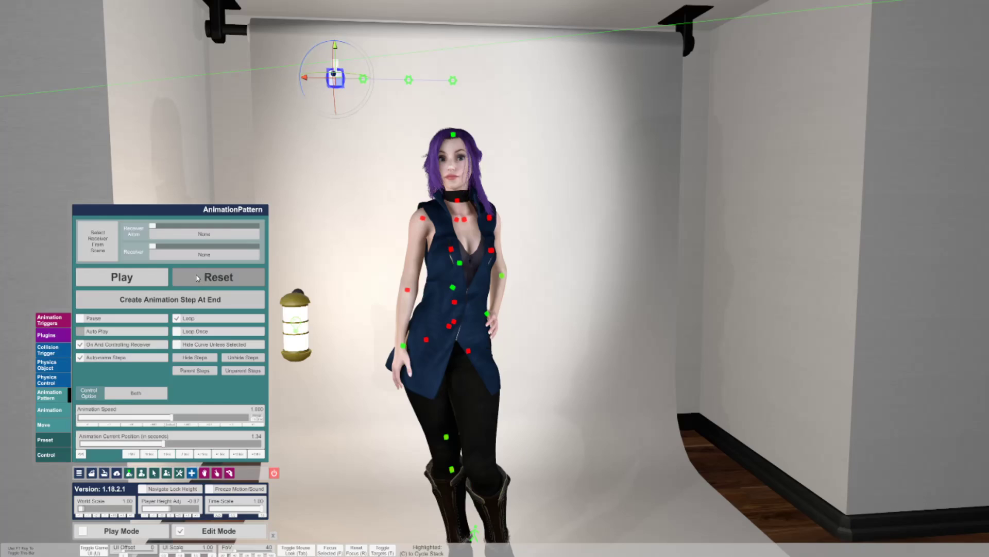
Step: Set the third step's OnActive action to send False to the on target of AptOutdoorLight's AptOutdoorLightSource
click(408, 80)
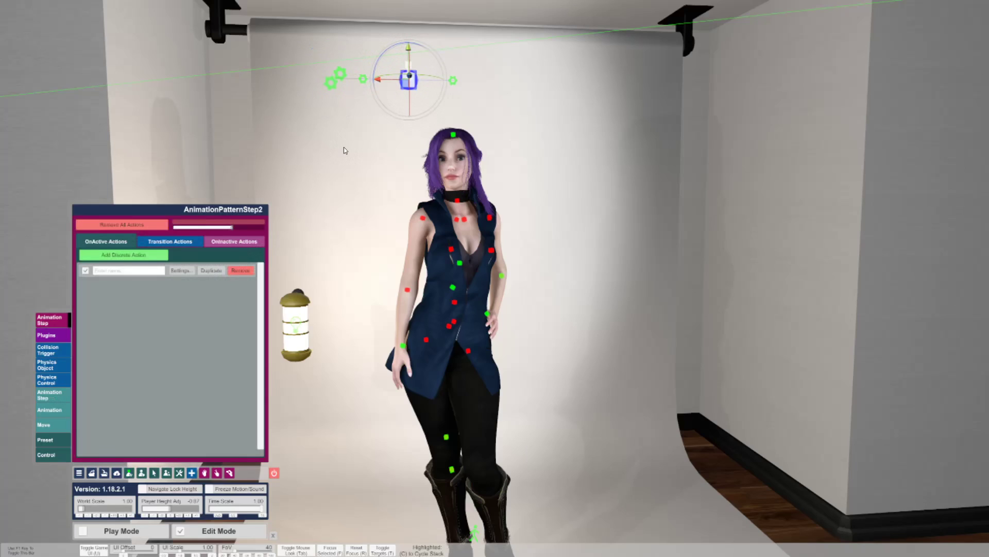
click(181, 270)
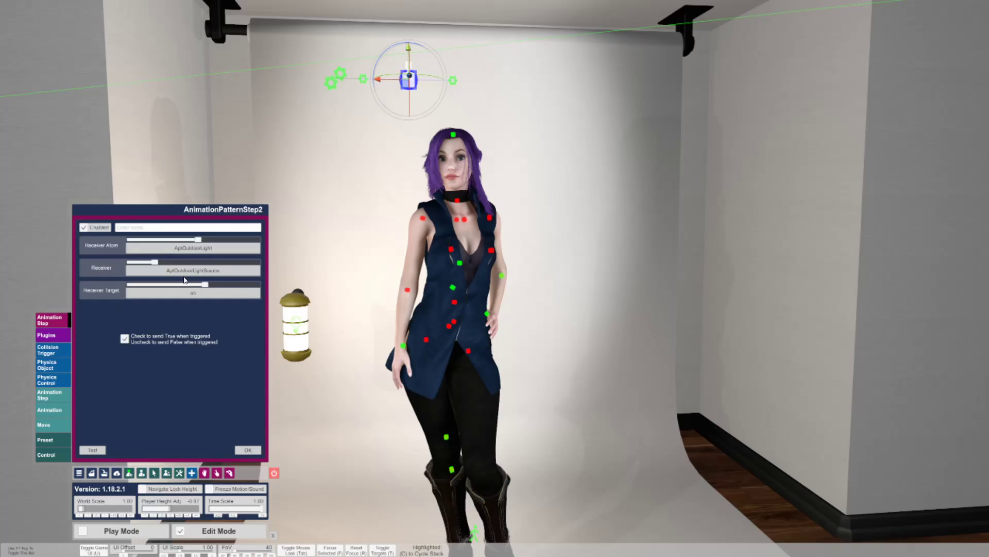
click(453, 80)
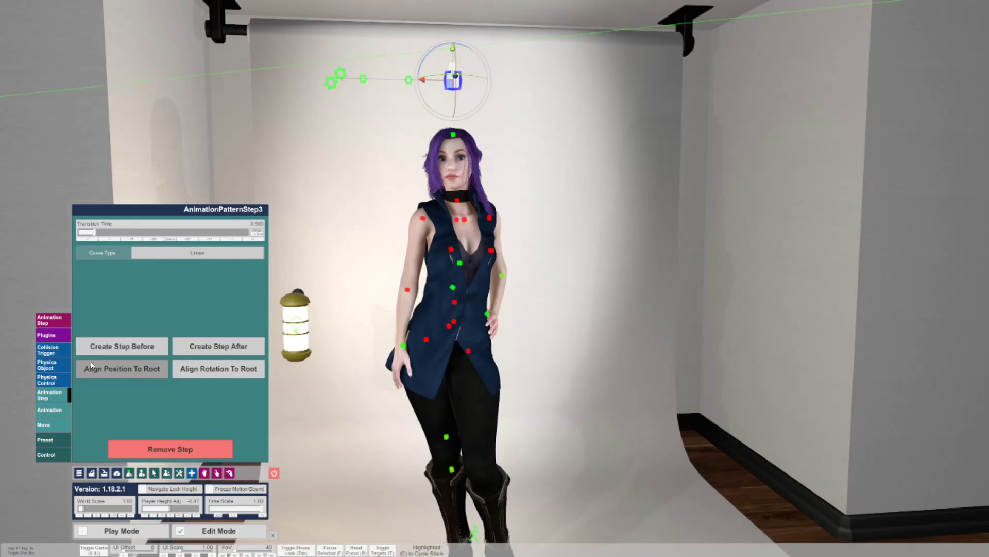
click(51, 319)
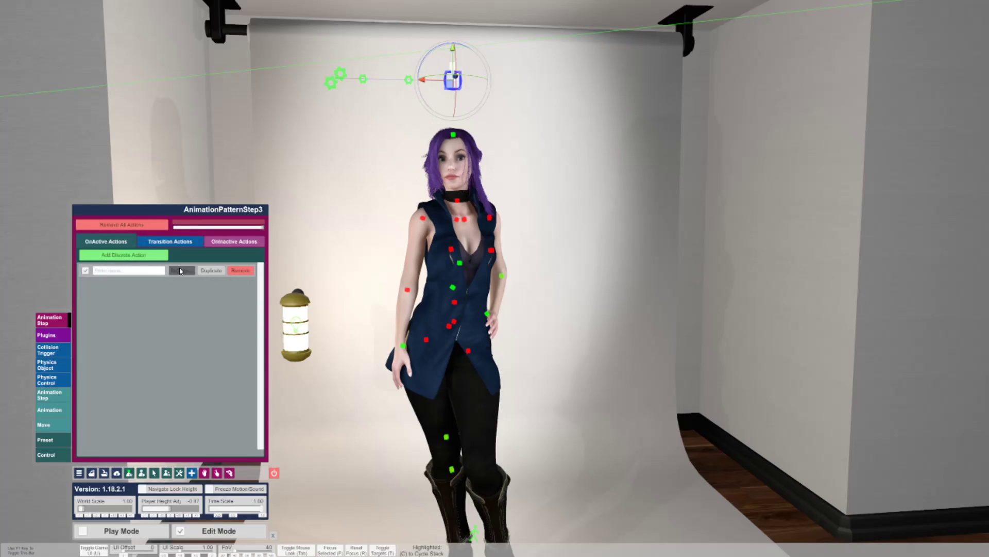
click(180, 270)
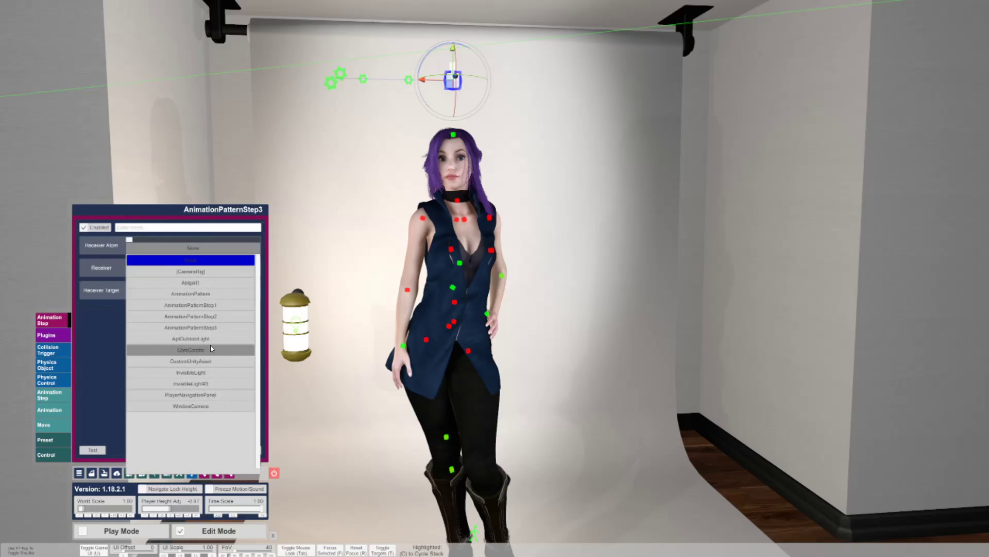
click(211, 339)
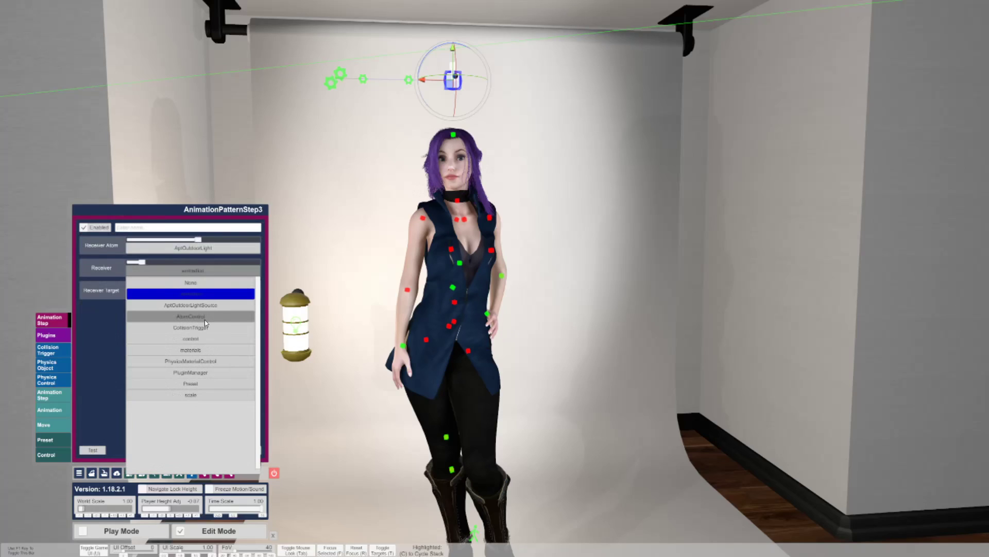
click(199, 304)
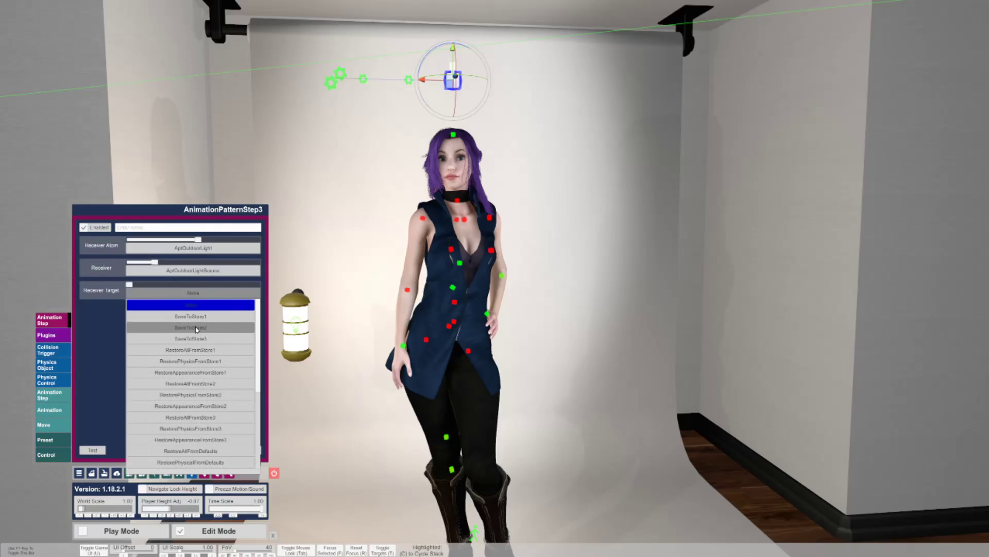
scroll(191, 369, down, 5)
click(190, 391)
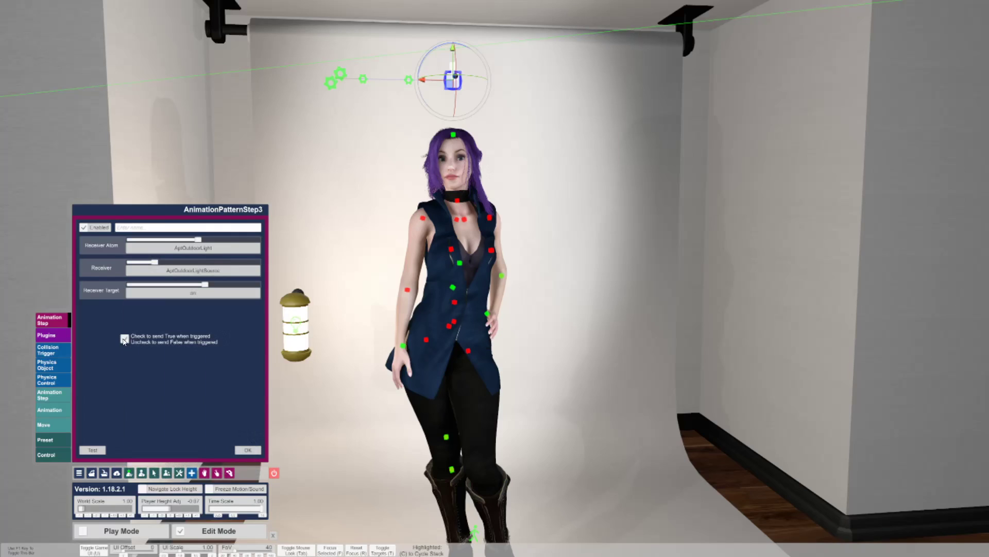
click(124, 339)
click(246, 450)
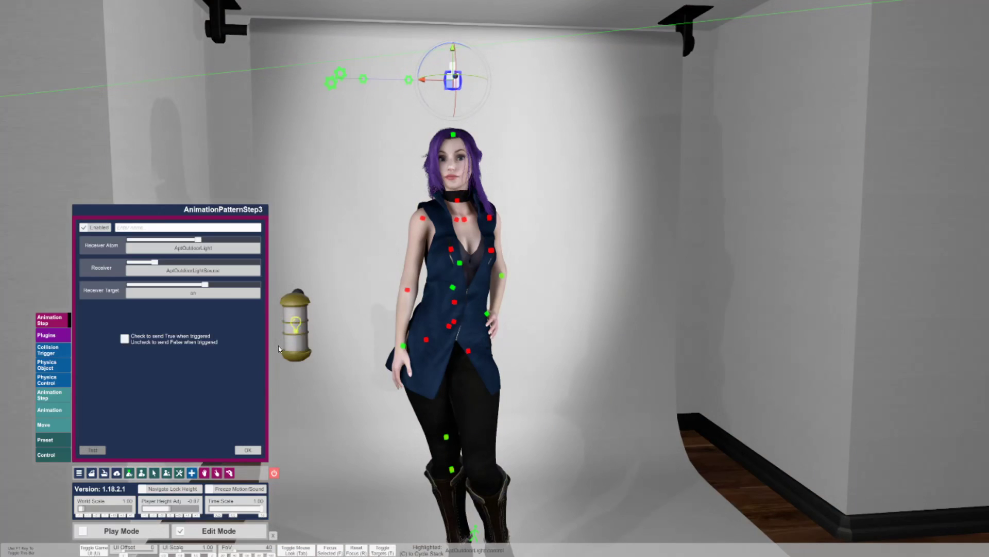
Step: Review the second and third steps' actions, the person's controller keyframes and the first step's settings
click(406, 85)
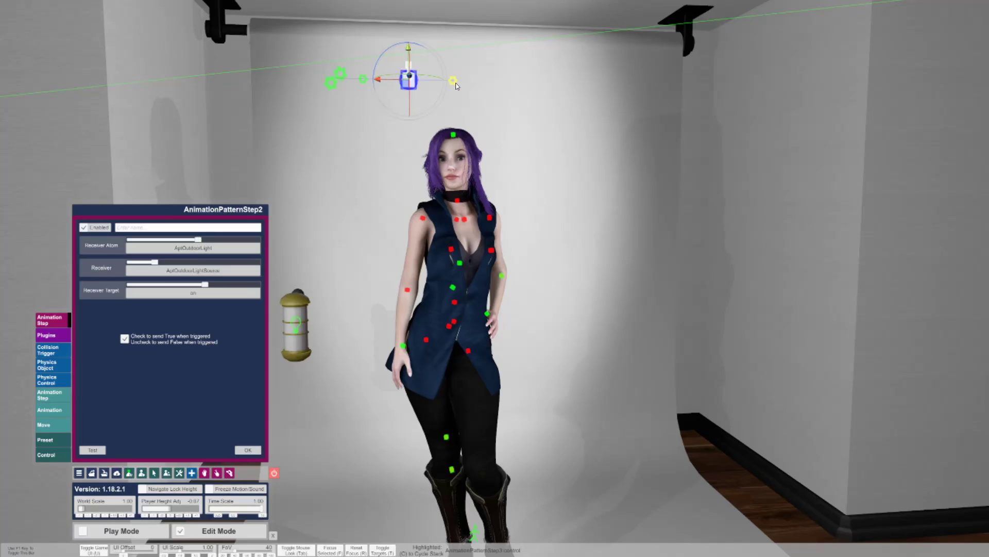
click(453, 83)
click(478, 491)
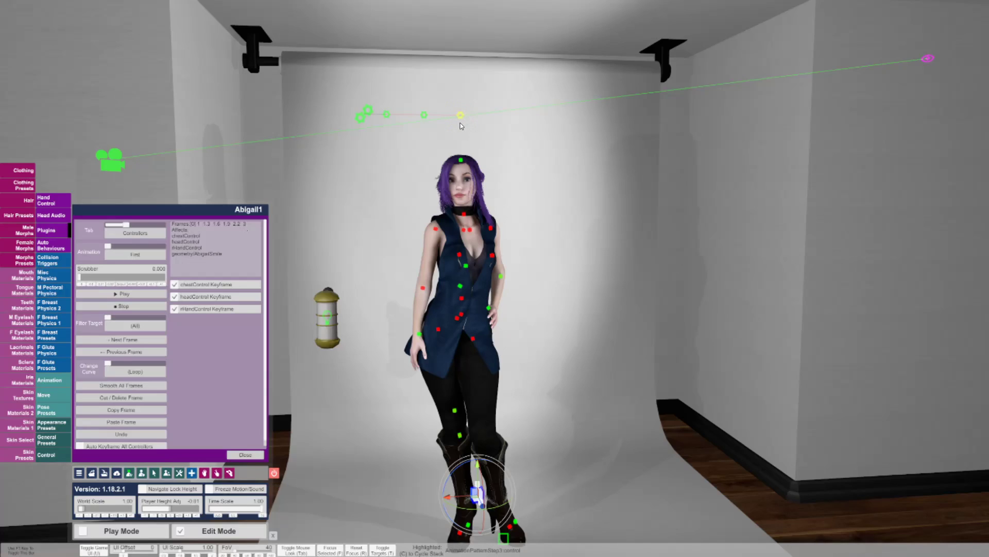
click(387, 114)
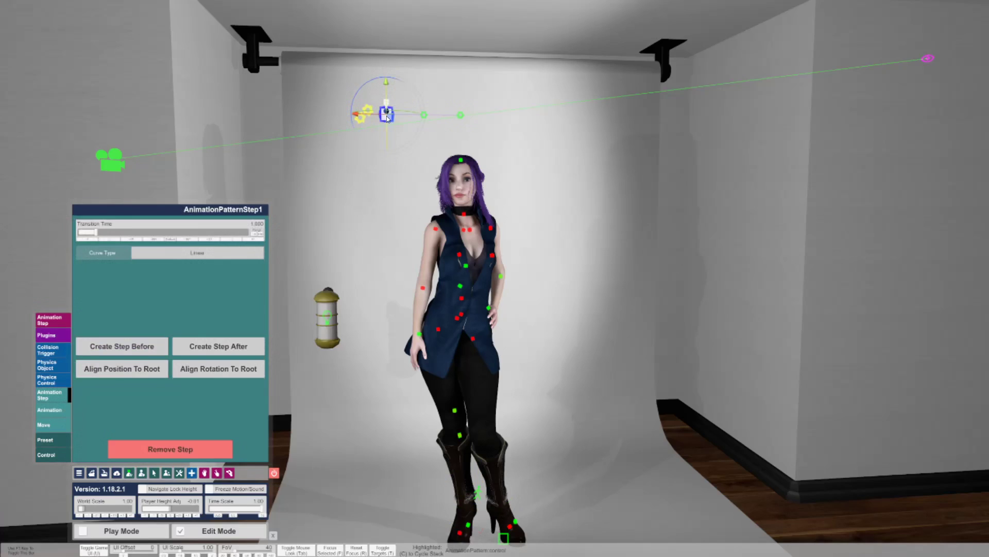
click(236, 242)
Step: Try moving the third animation step and the pattern atom to other positions
drag(461, 118, 463, 147)
key(ctrl+z)
drag(367, 118, 345, 118)
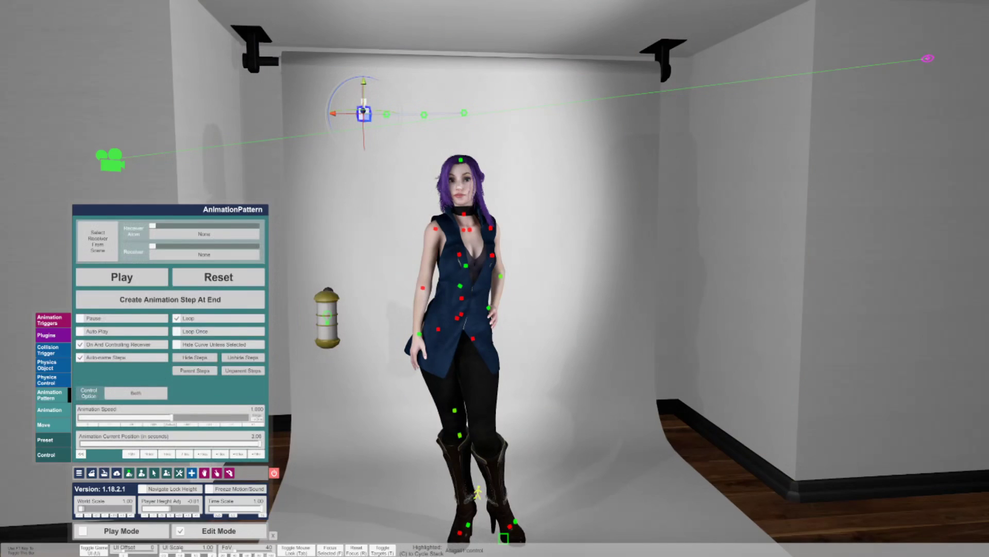
Step: Link AnimationPattern to the person's First animation in the timeline's animation settings, and play it briefly
click(478, 493)
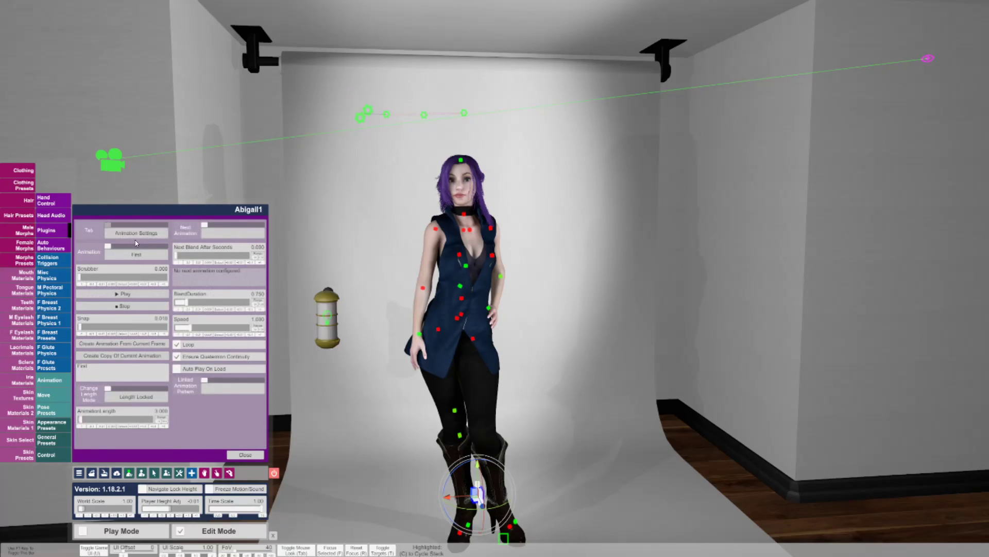
click(224, 391)
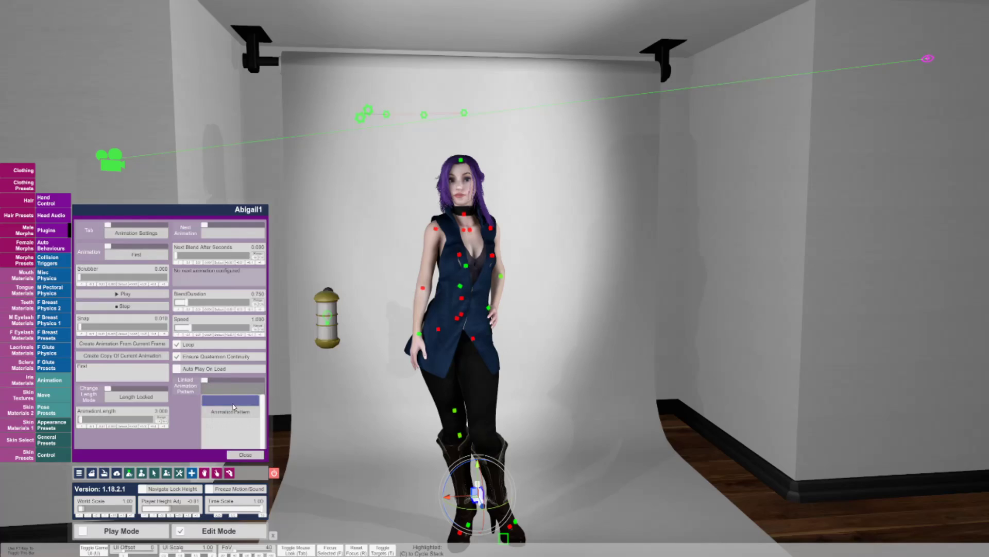
click(233, 412)
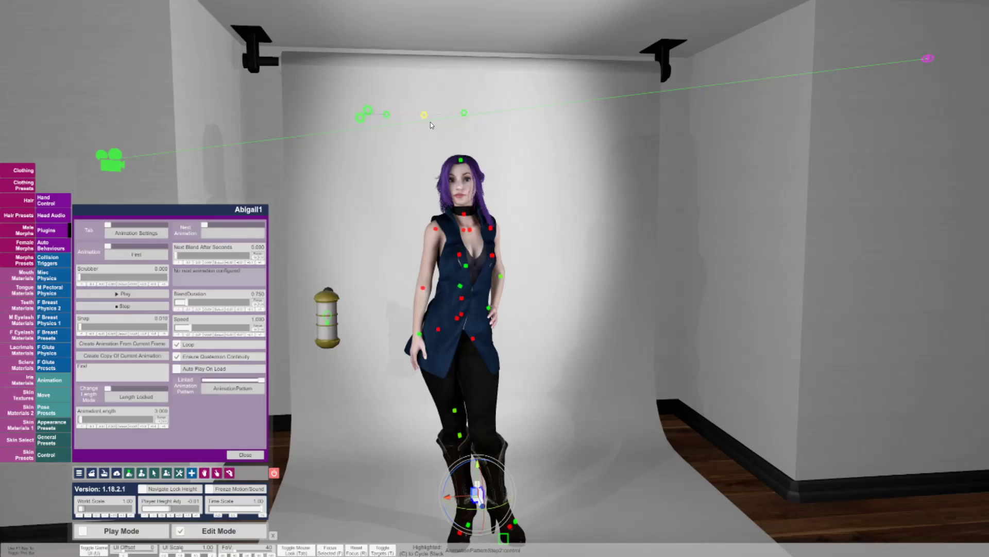
click(134, 295)
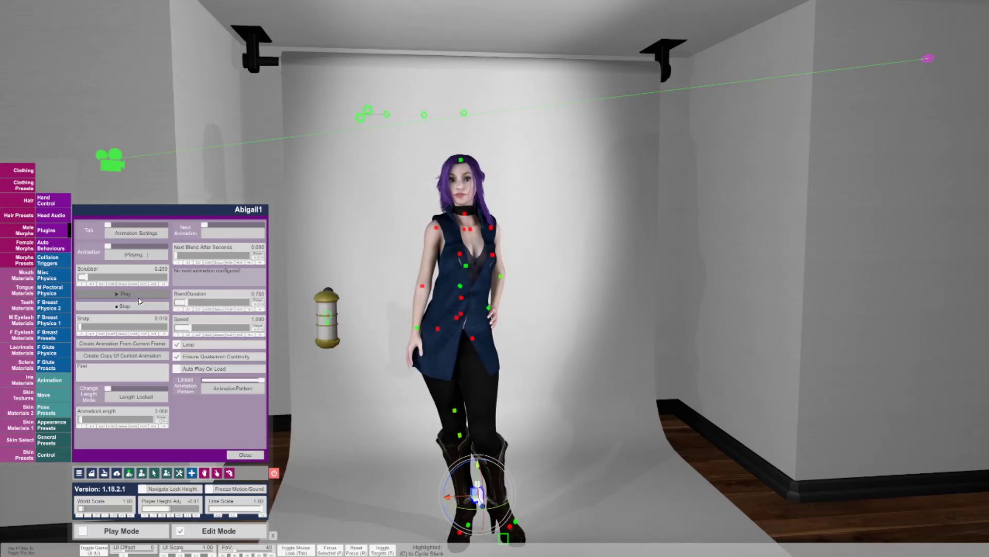
click(132, 306)
Step: Enable Loop and turn off Loop Once on the animation pattern
click(361, 121)
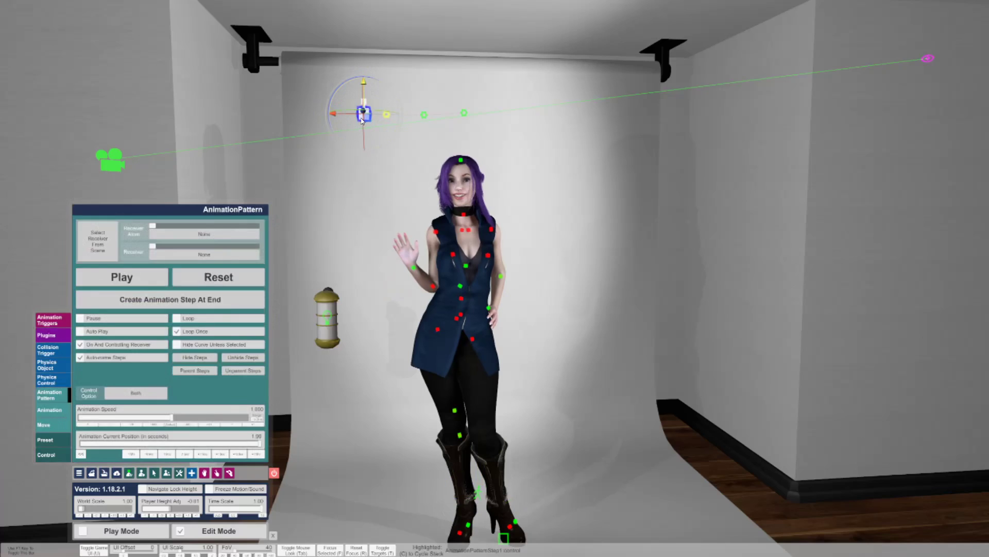
click(177, 319)
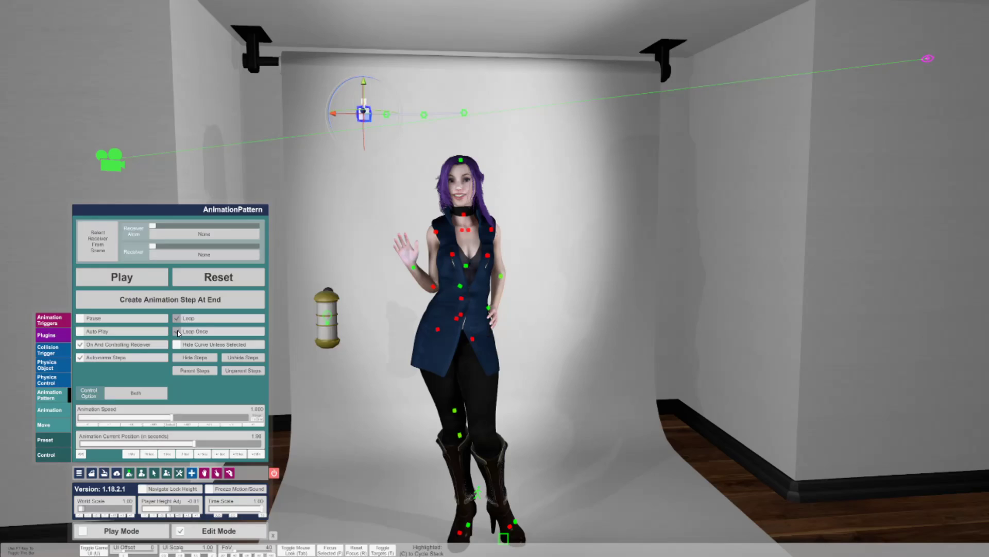
click(178, 332)
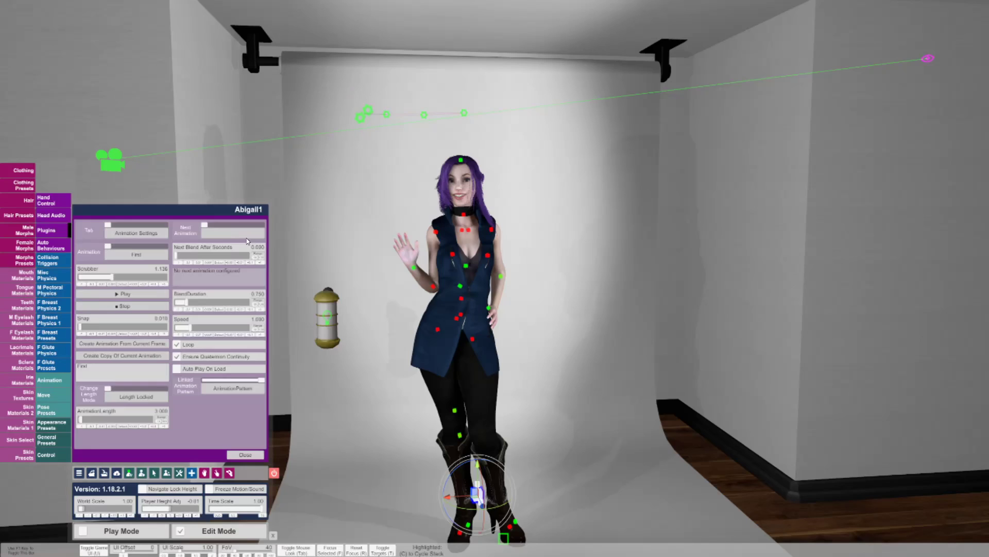
Step: Play the person's timeline animation again with the linked pattern and stop it partway through the wave
click(478, 493)
click(104, 293)
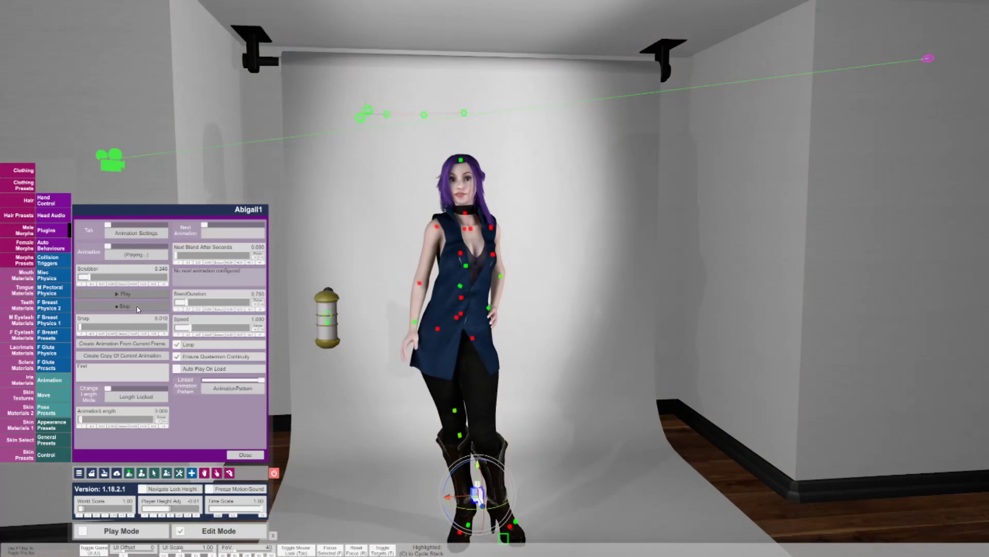
click(125, 305)
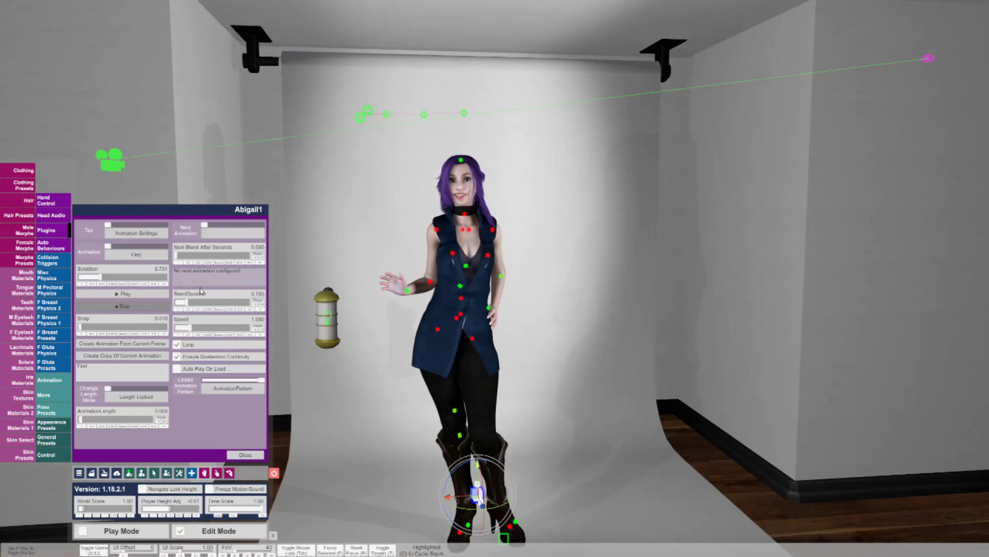
Step: Review the second step's light action and return to its OnActive action list
click(426, 111)
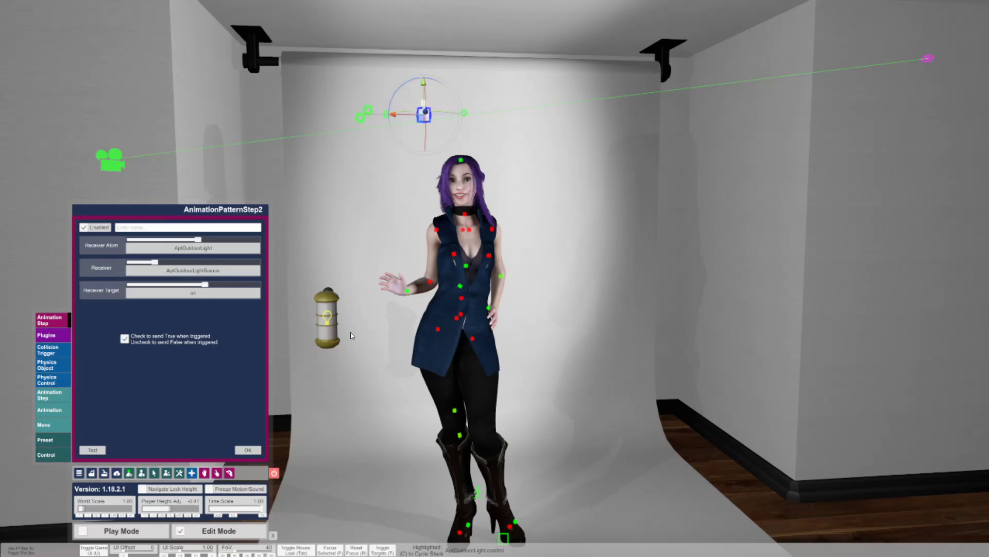
right_drag(351, 335, 416, 379)
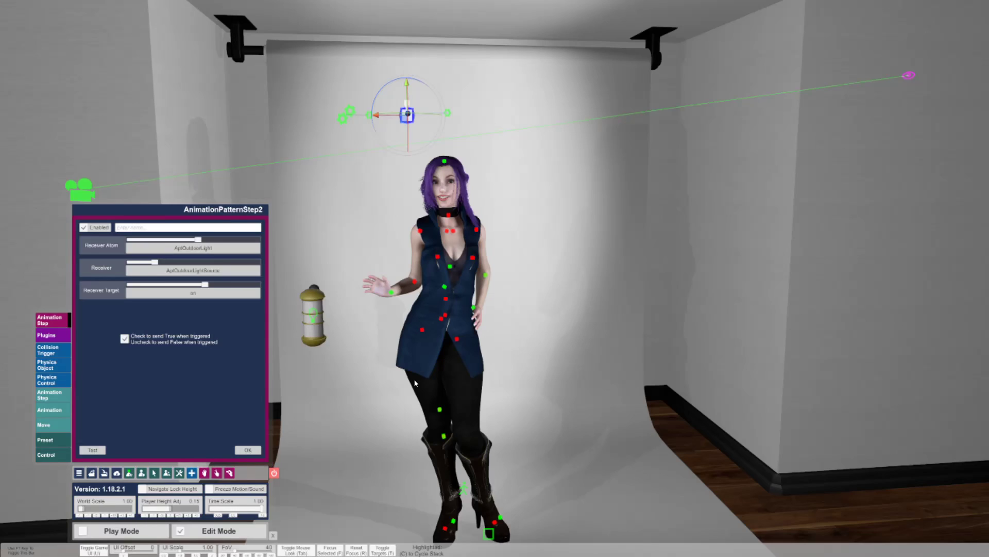
click(248, 450)
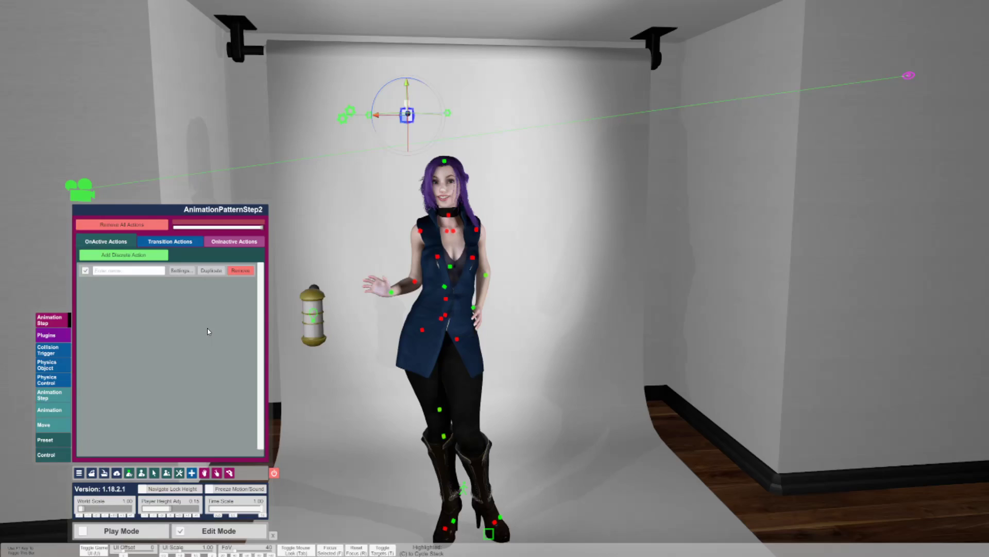
scroll(422, 343, down, 3)
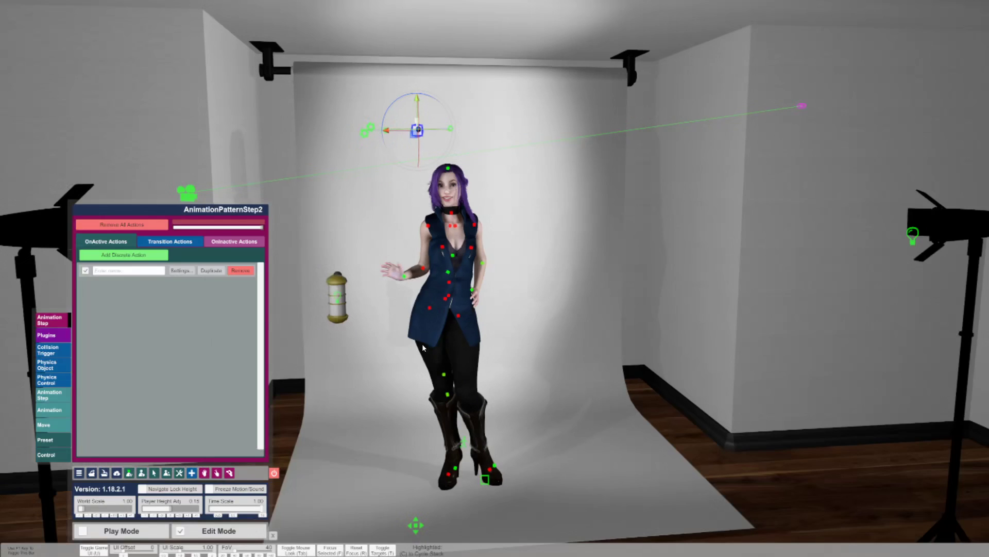